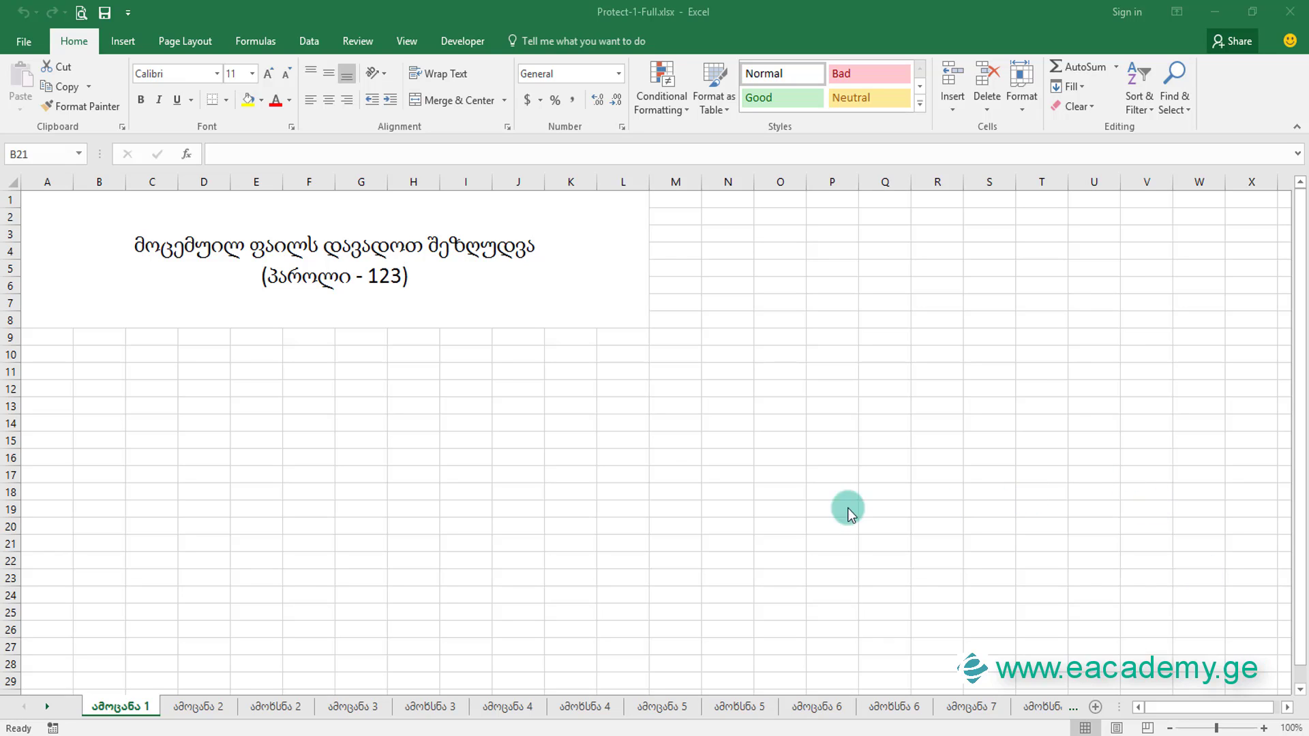
Encrypt Protect-1-Full.xlsx with a password that is required to open it
{"action": "left_click", "coordinate": [144, 373]}
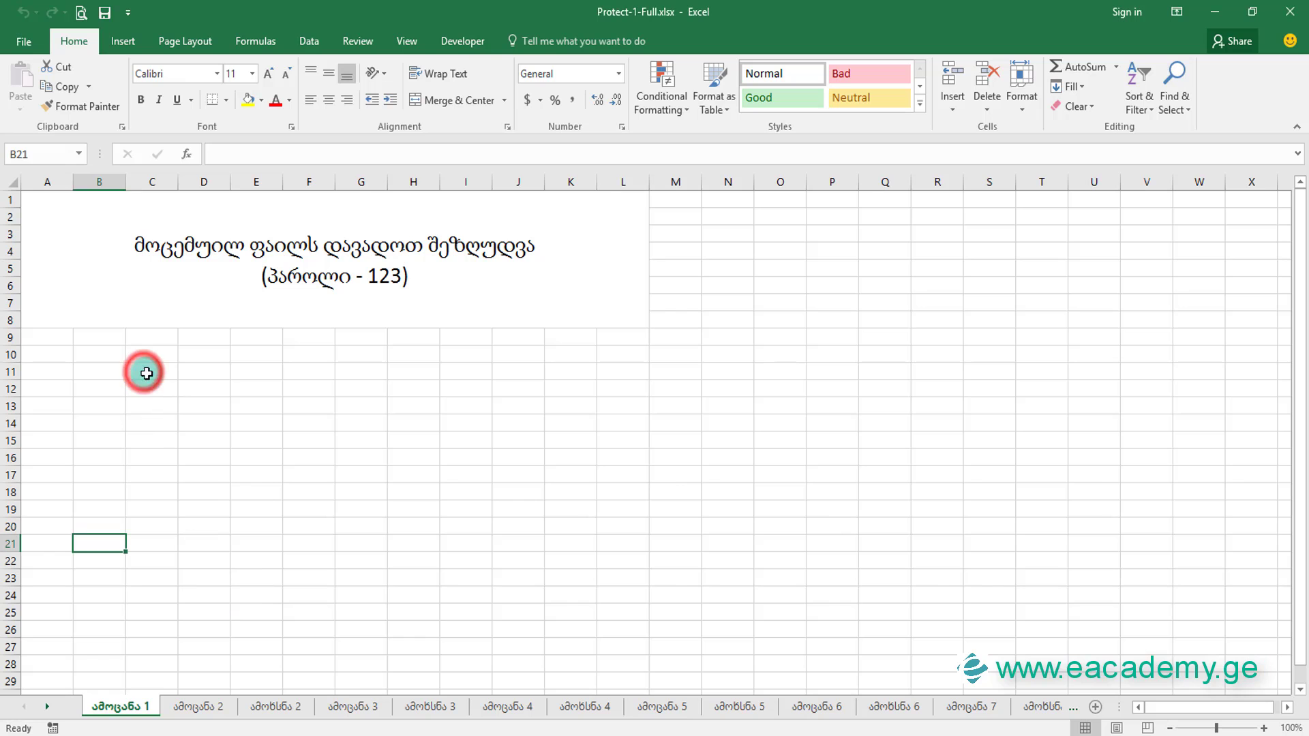
{"action": "left_click", "coordinate": [21, 42]}
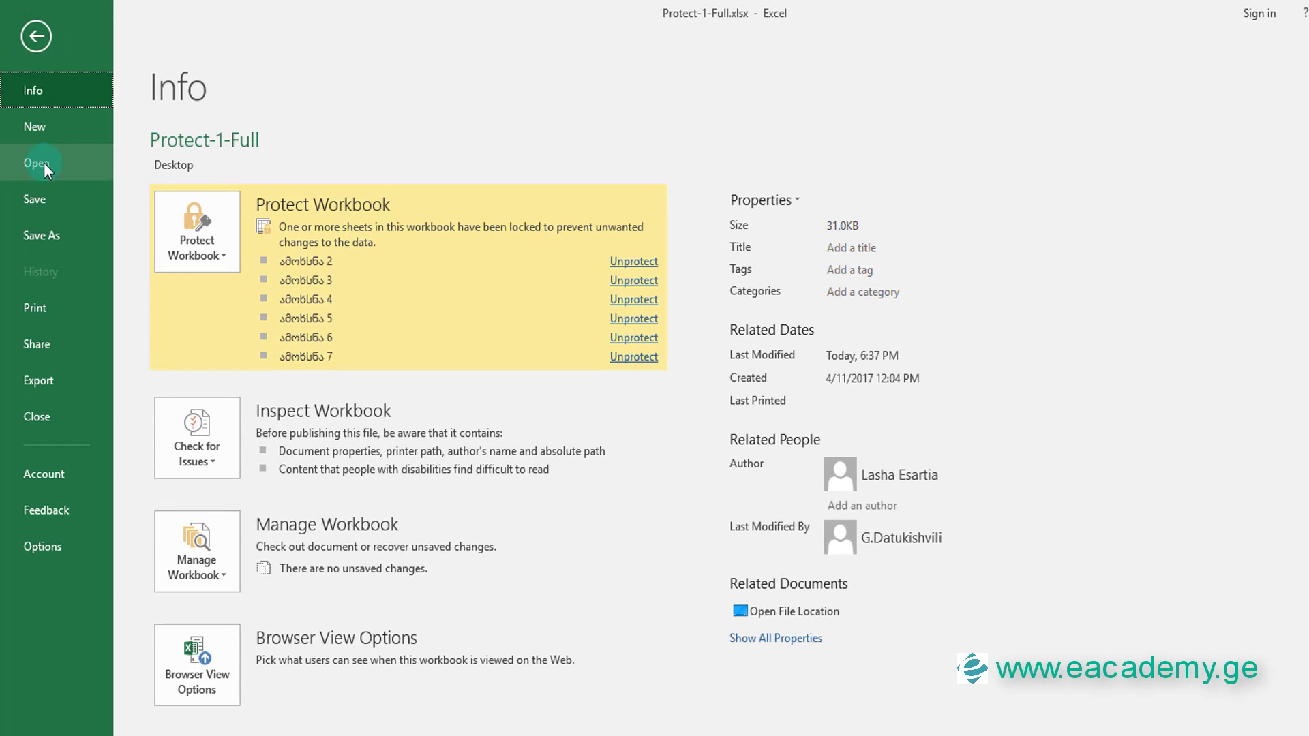
{"action": "left_click", "coordinate": [224, 259]}
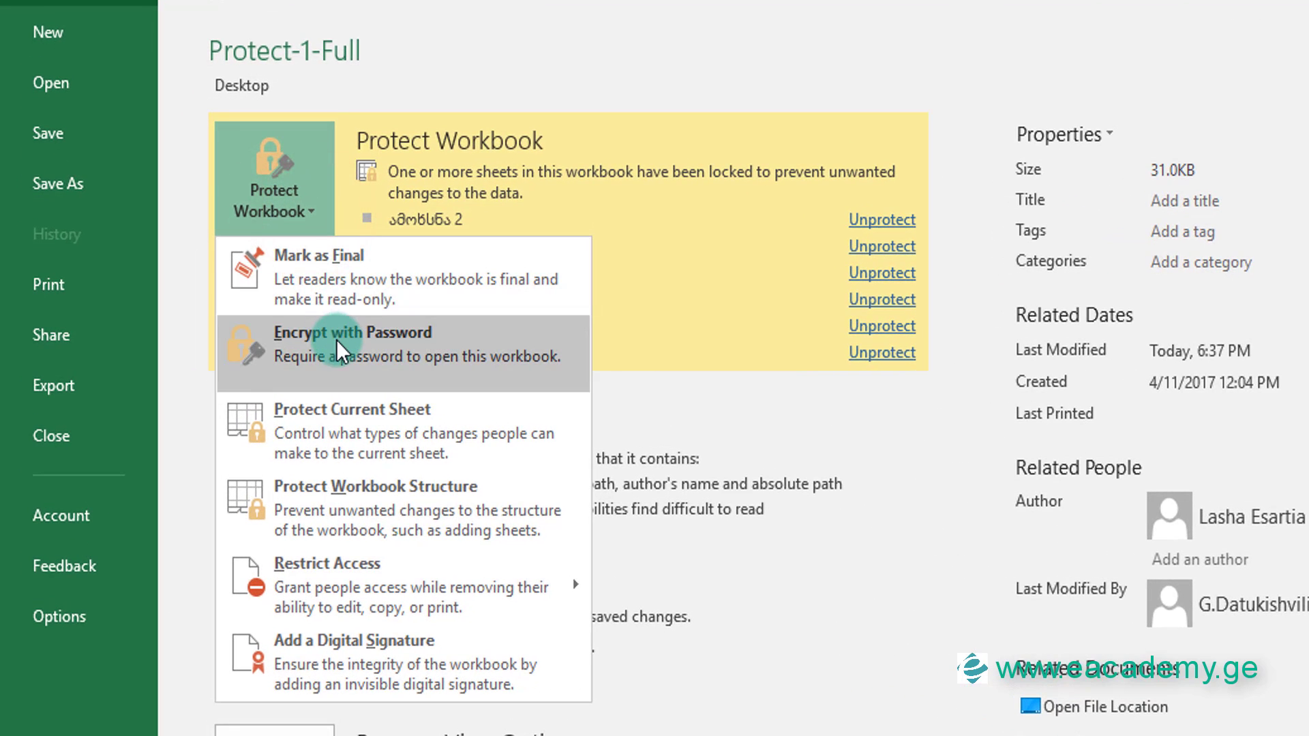
{"action": "left_click", "coordinate": [337, 345]}
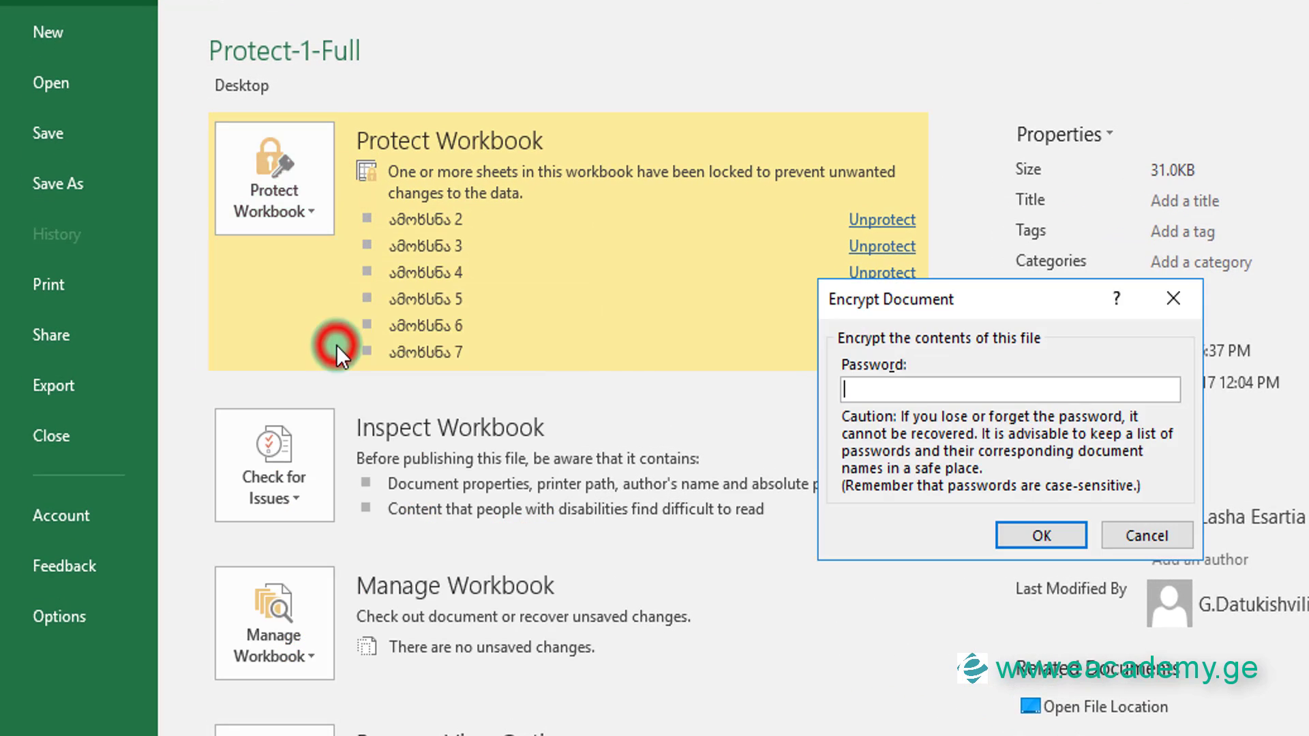
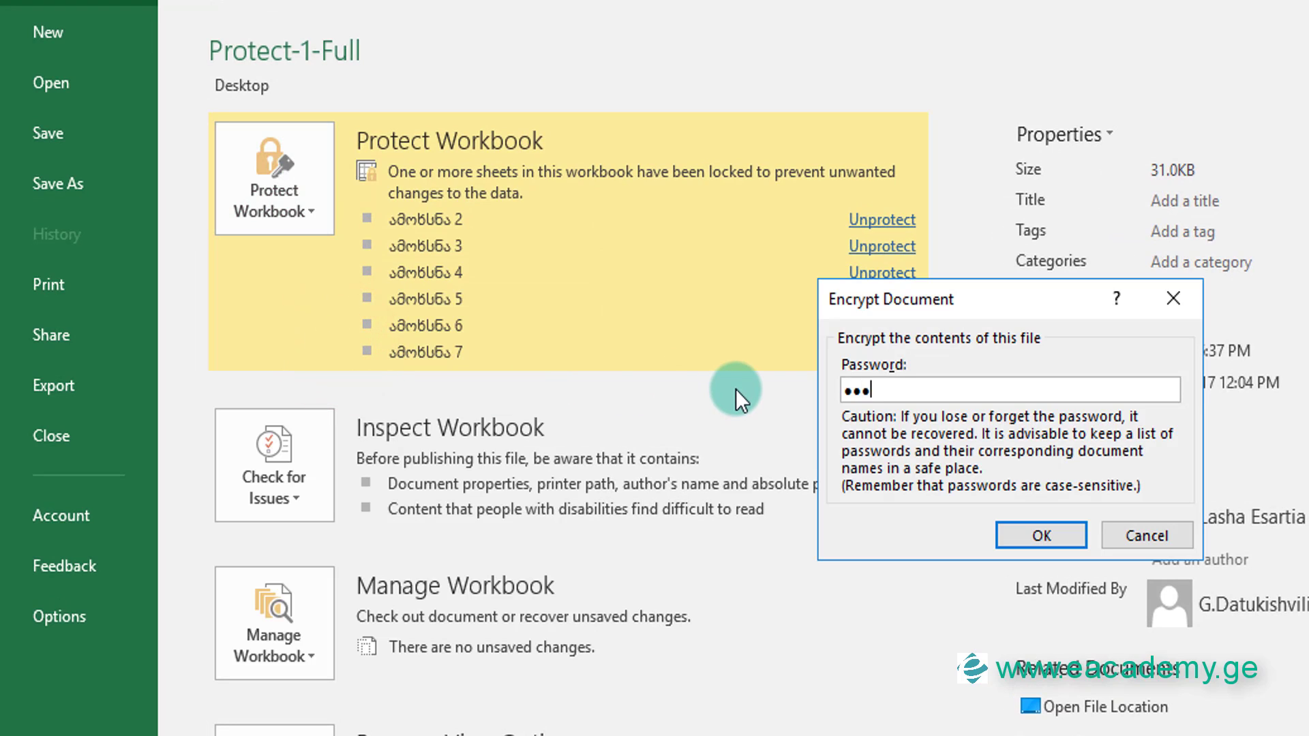
{"action": "key", "text": "Return"}
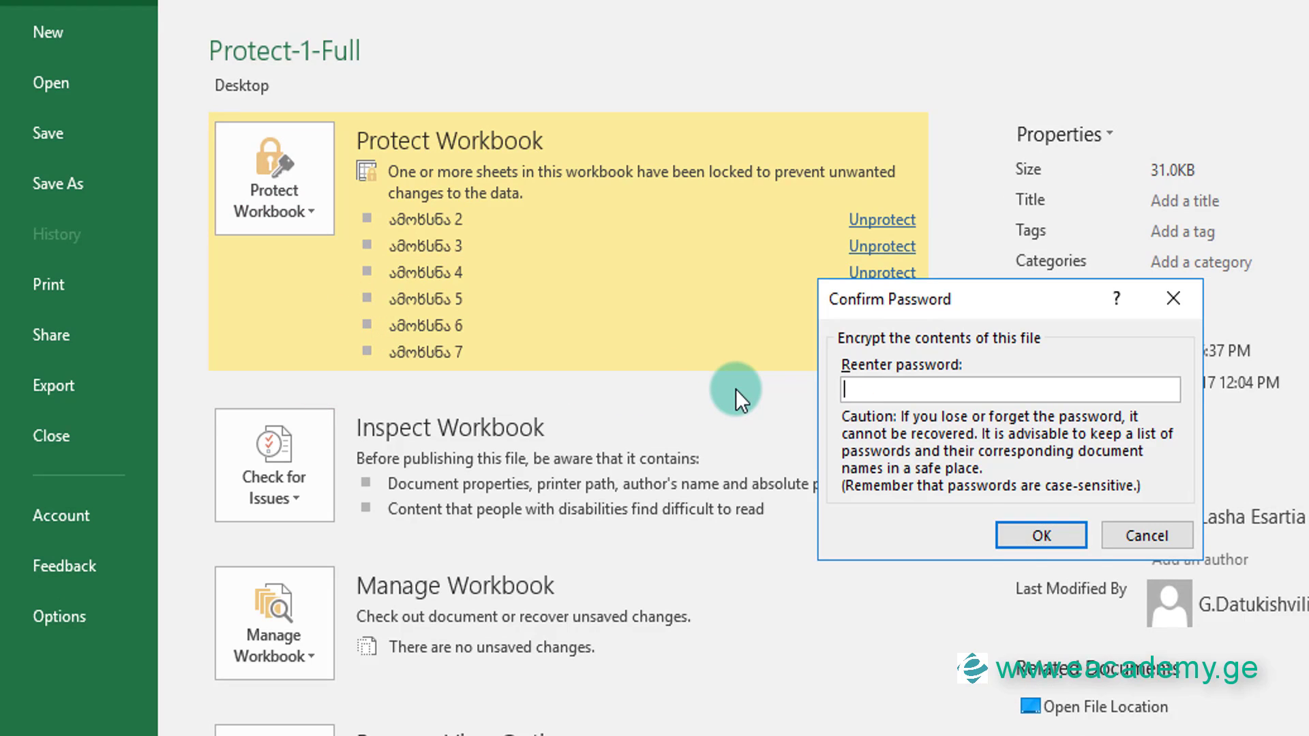
{"action": "key", "text": "Return"}
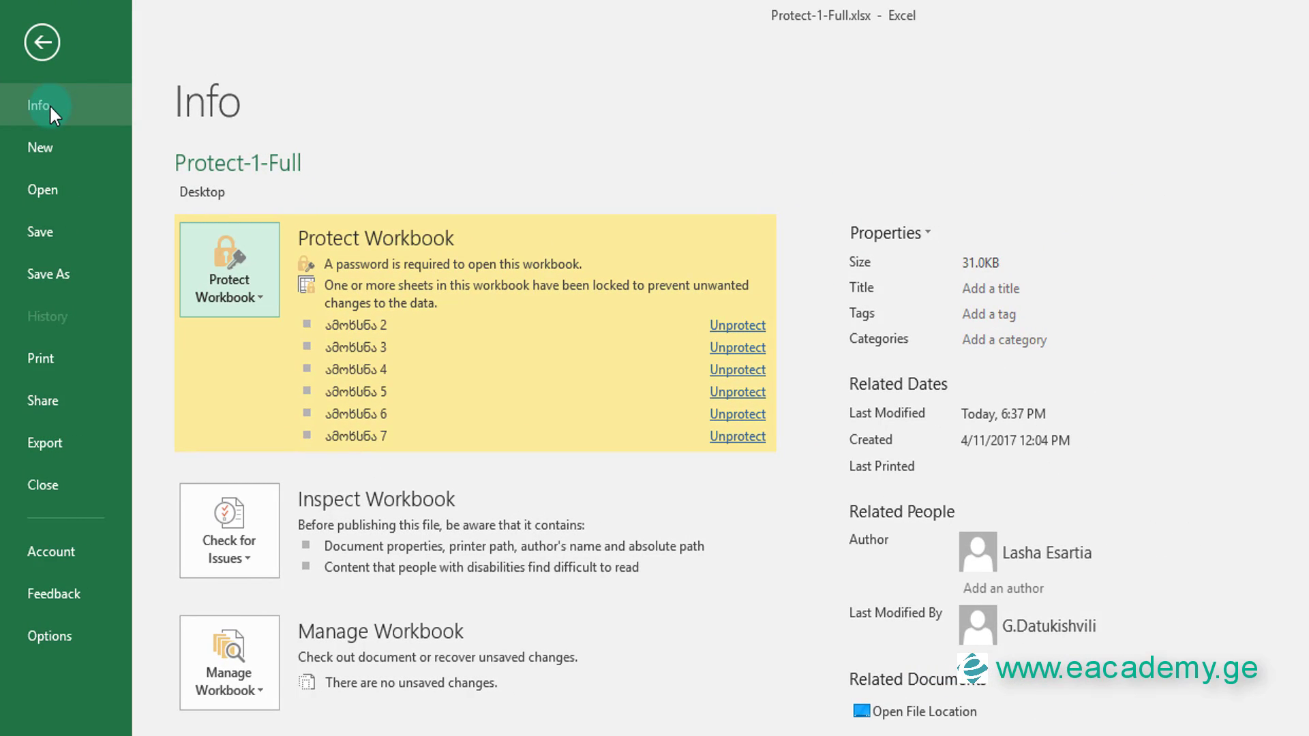
Clear the workbook's open password, then go back to the grid on sheet ამოცანა 2
{"action": "left_click", "coordinate": [252, 302]}
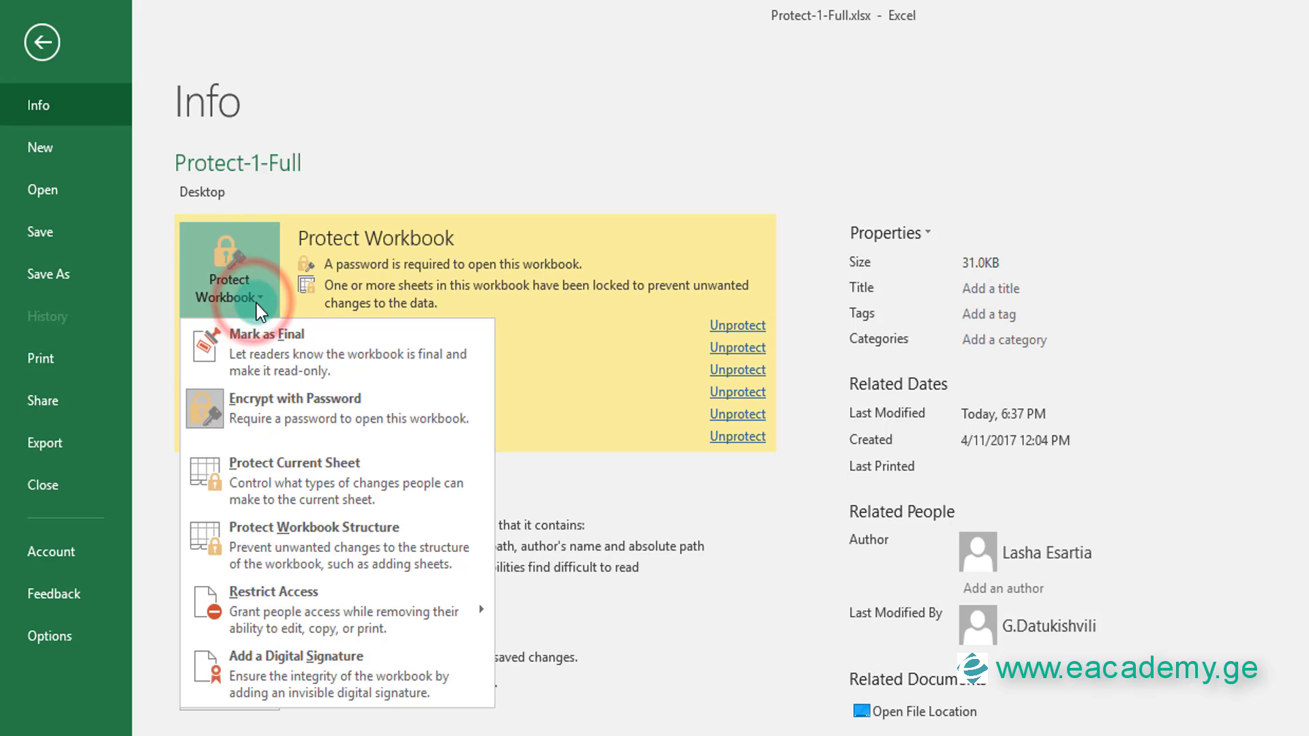
{"action": "left_click", "coordinate": [280, 409]}
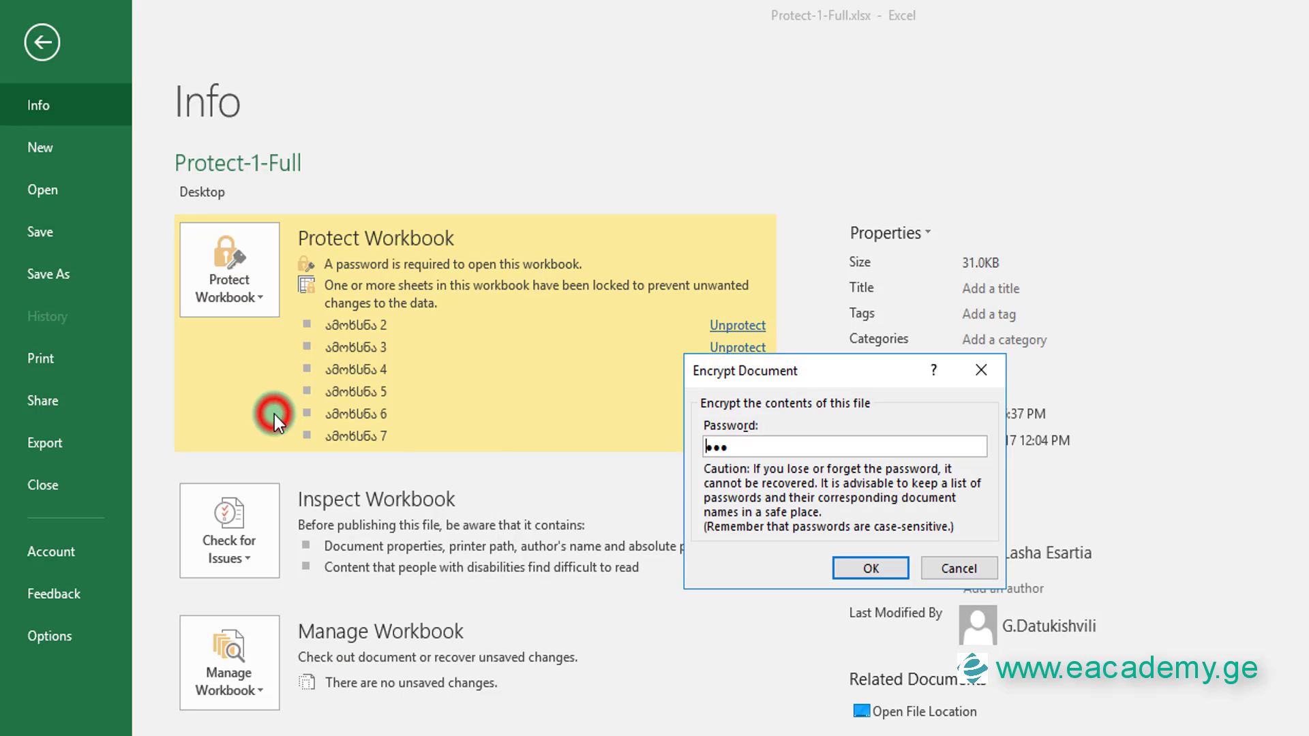
{"action": "key", "text": "BackSpace"}
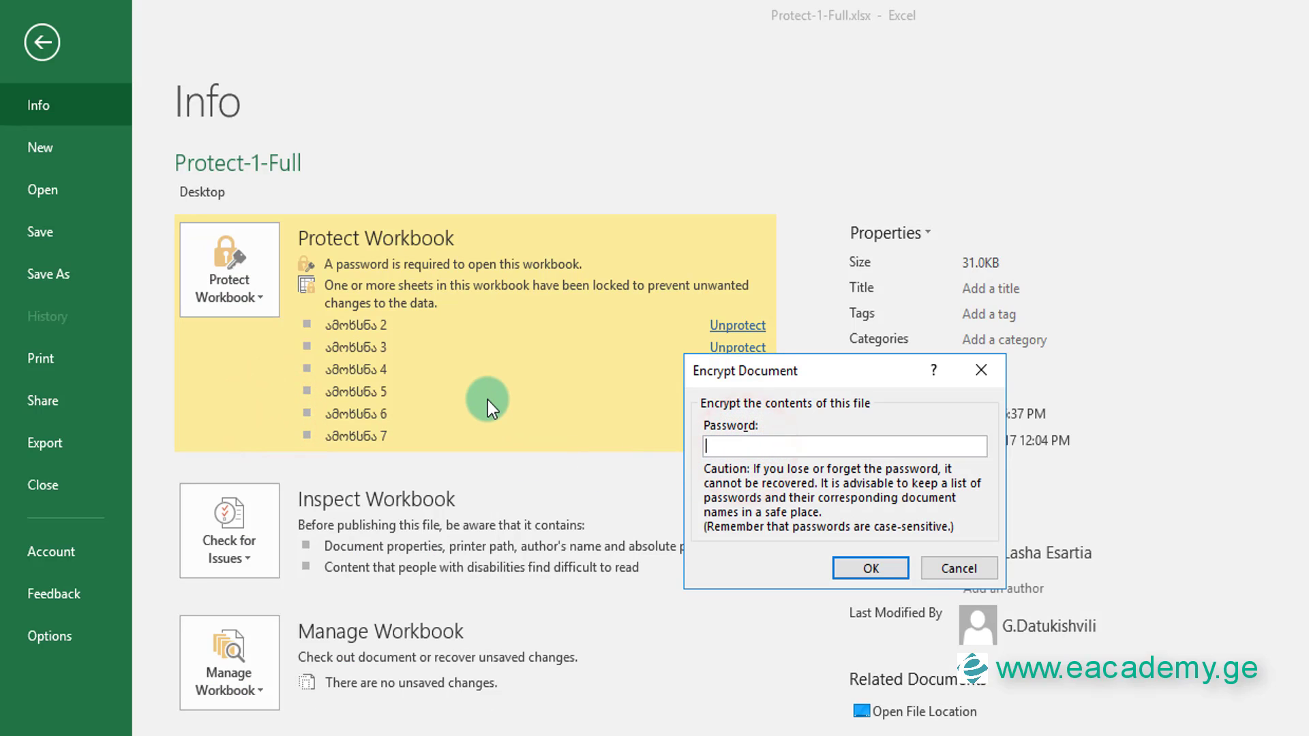
{"action": "left_click", "coordinate": [879, 574]}
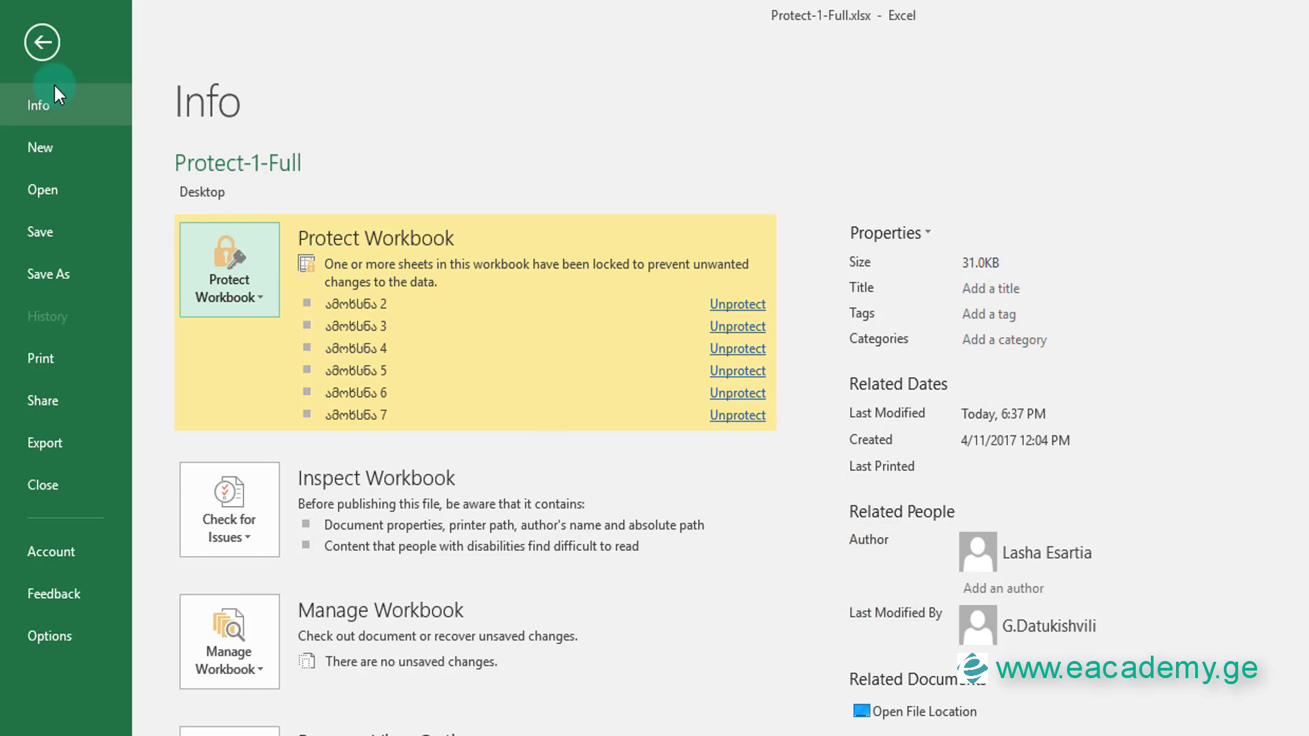
{"action": "left_click", "coordinate": [44, 41]}
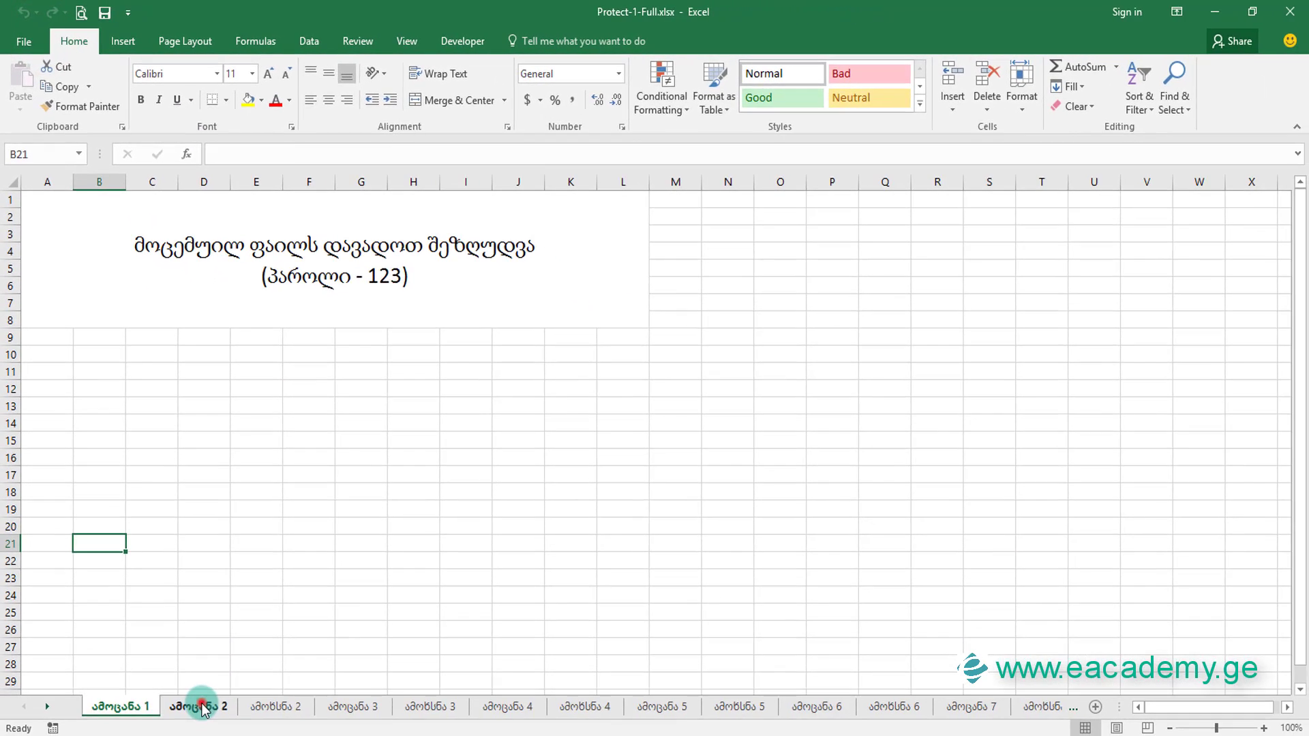
{"action": "left_click", "coordinate": [198, 706]}
Uncheck Locked for cell F20 on sheet ამოცანა 2 in Format Cells
{"action": "left_click", "coordinate": [158, 386]}
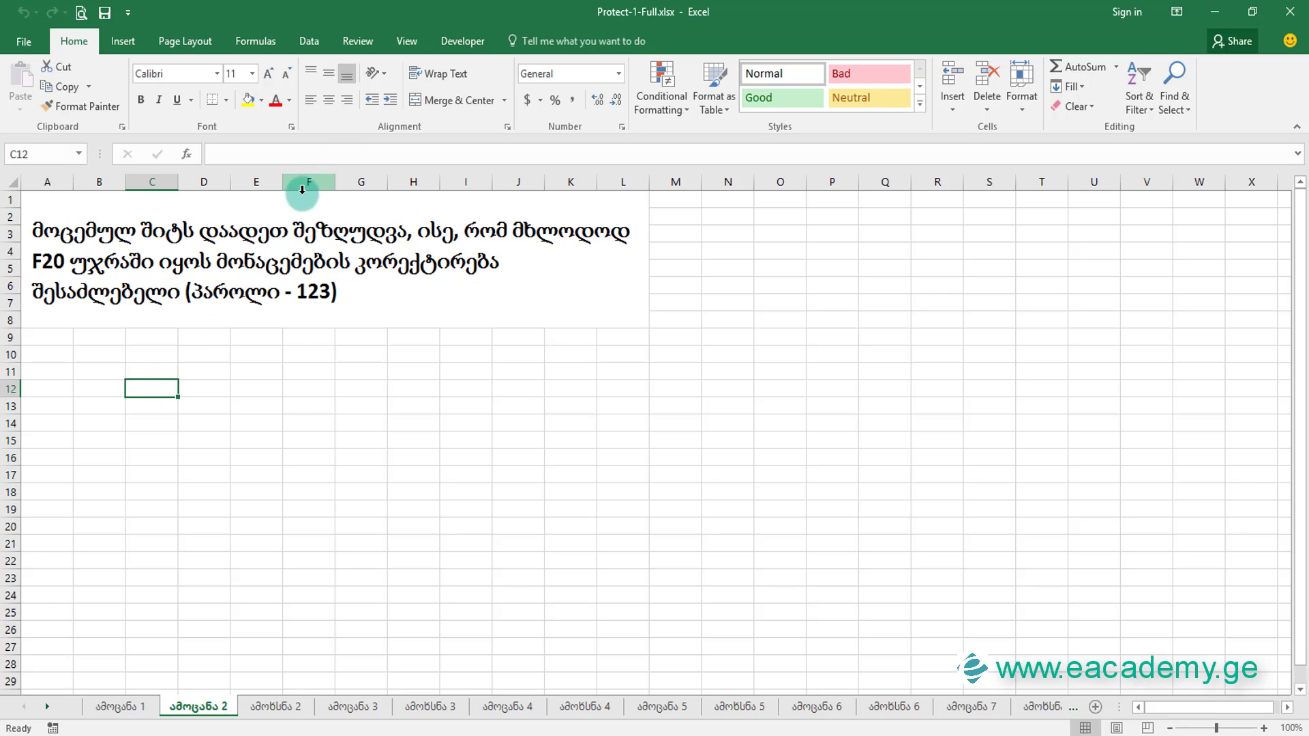
{"action": "left_click", "coordinate": [268, 524]}
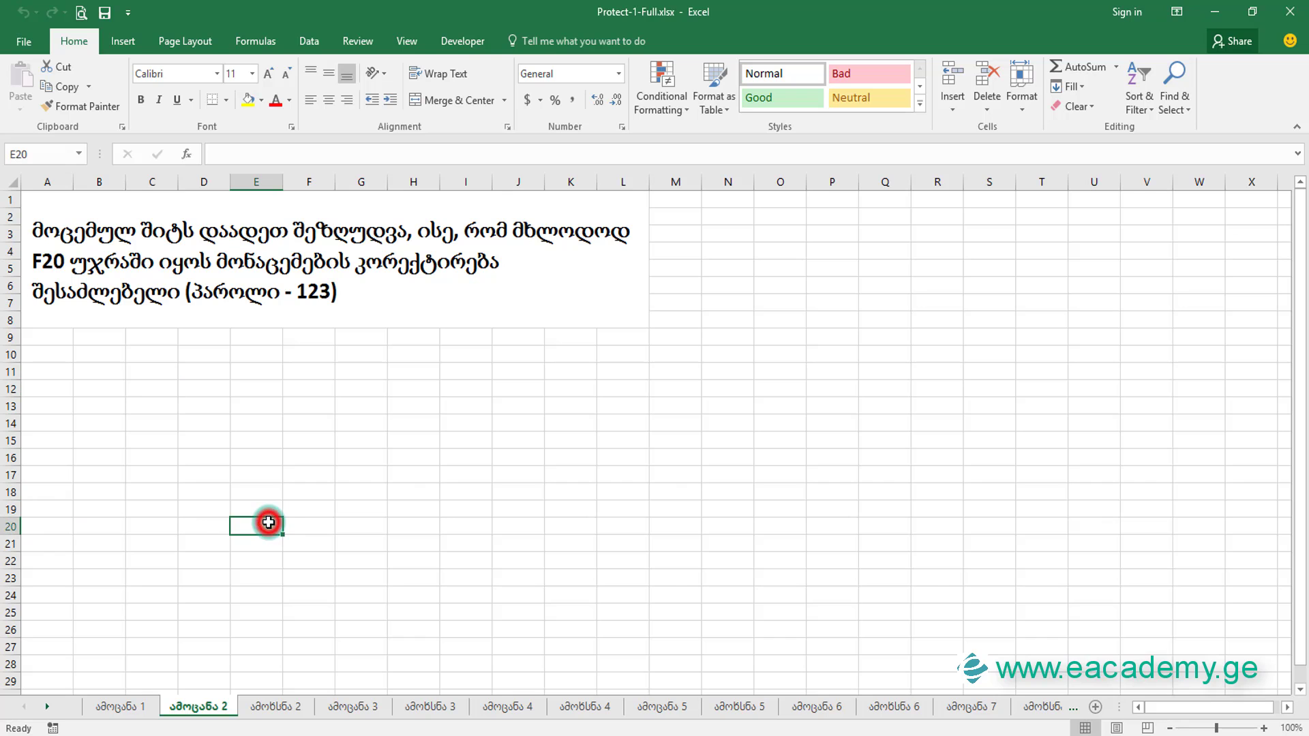
{"action": "left_click", "coordinate": [295, 522]}
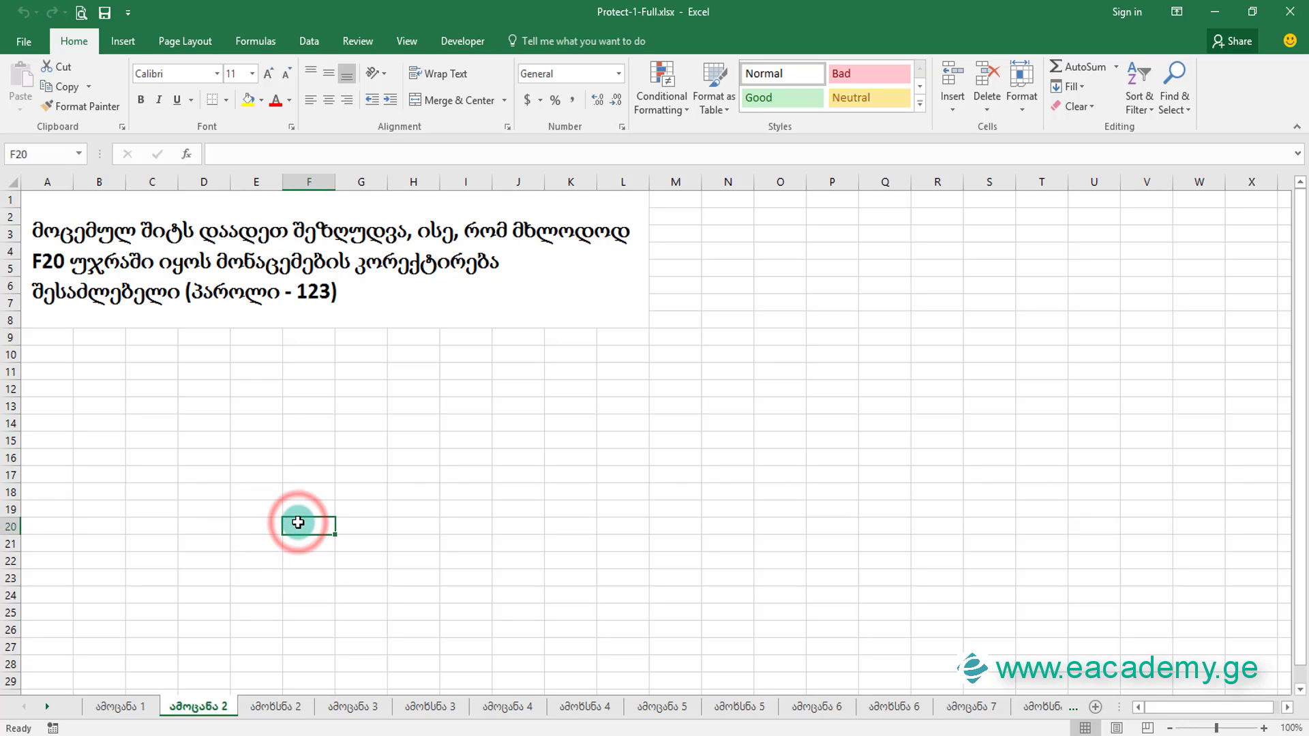
{"action": "right_click", "coordinate": [306, 522]}
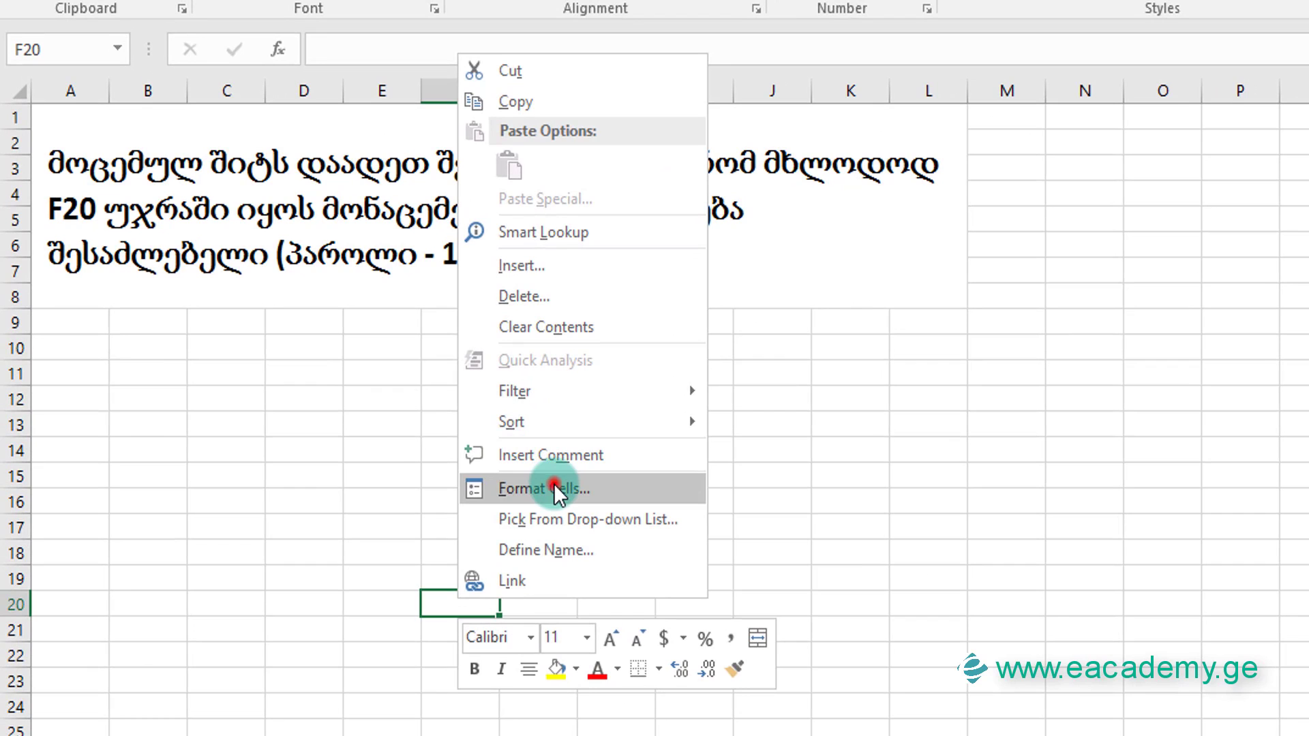
{"action": "left_click", "coordinate": [553, 484]}
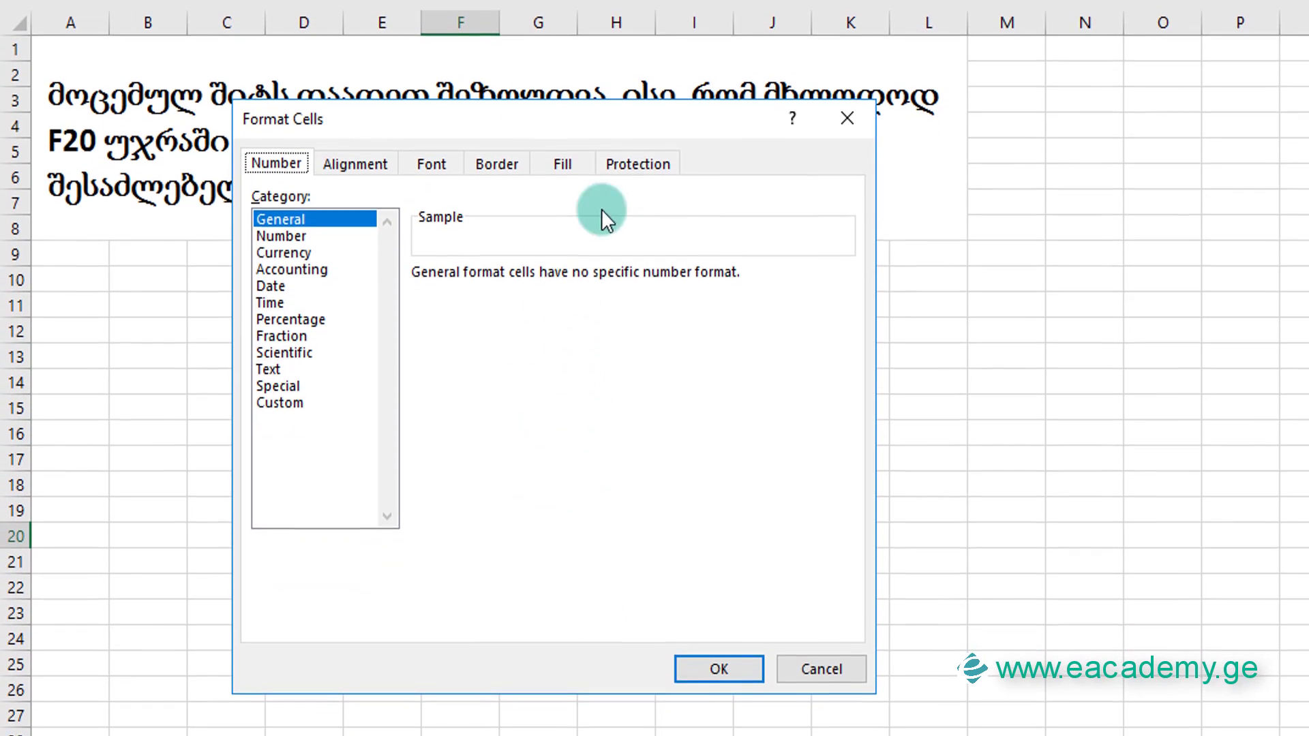
{"action": "left_click", "coordinate": [625, 163]}
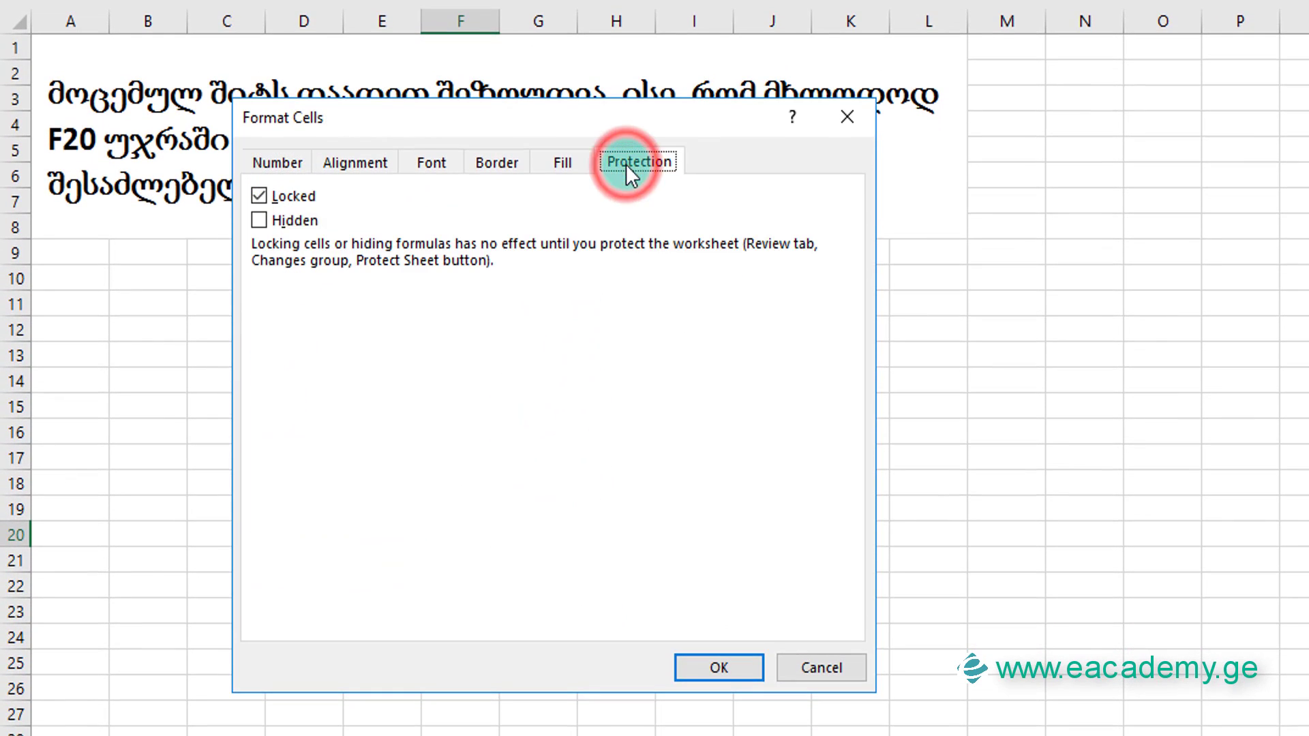
{"action": "left_click", "coordinate": [281, 195]}
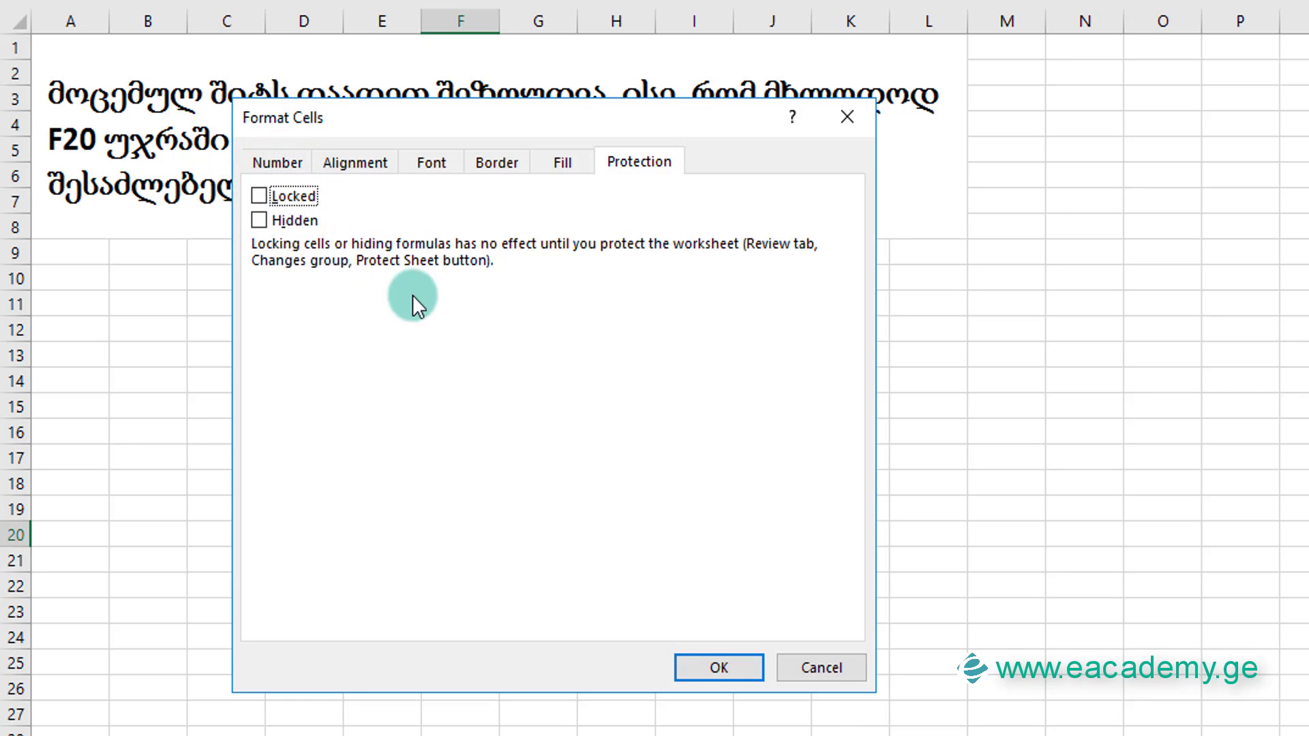
{"action": "left_click", "coordinate": [717, 661]}
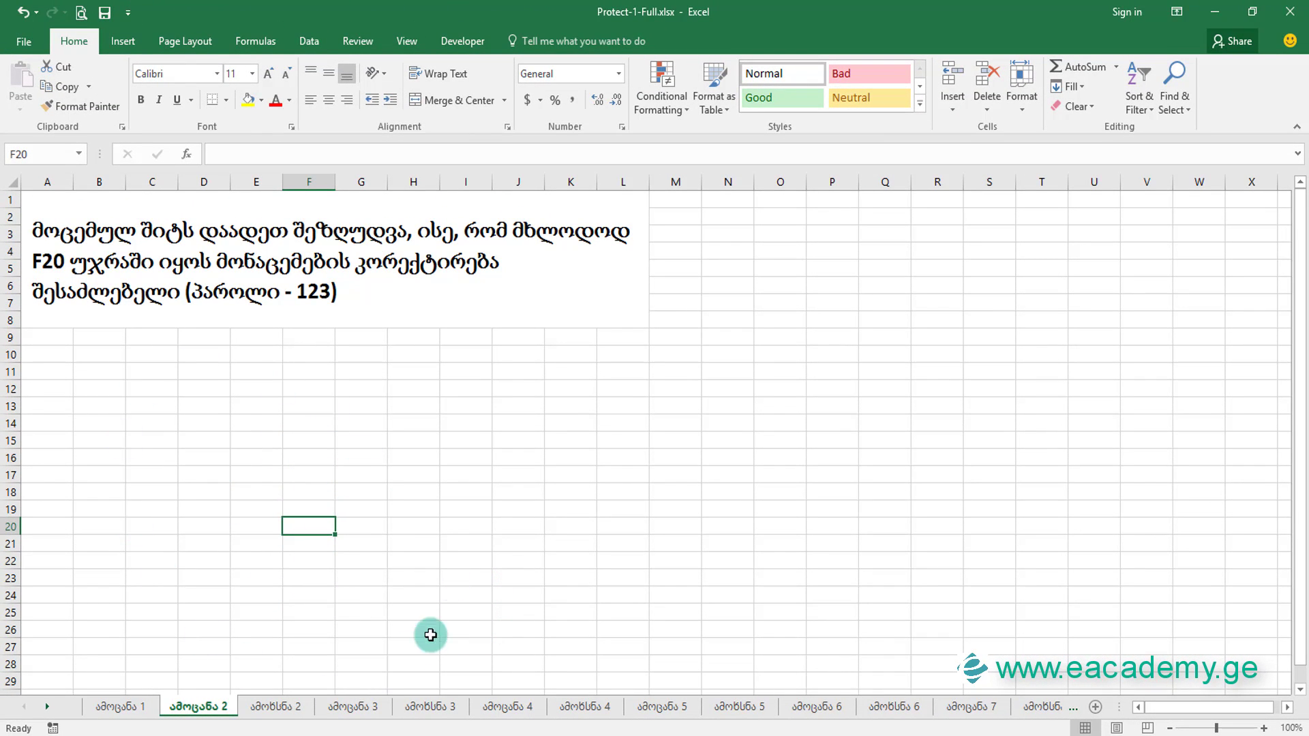
Protect sheet ამოცანა 2 with a sheet password, entered and confirmed
{"action": "left_click", "coordinate": [358, 430]}
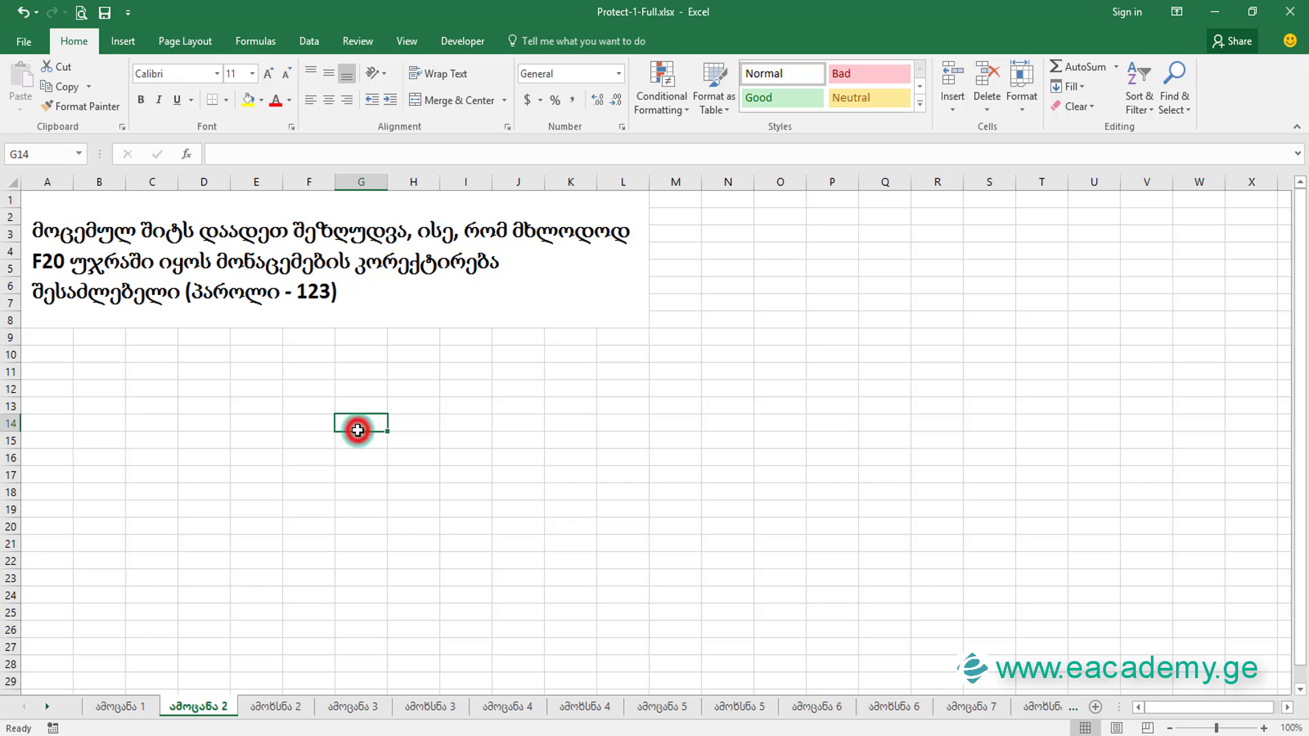
{"action": "left_click", "coordinate": [358, 41]}
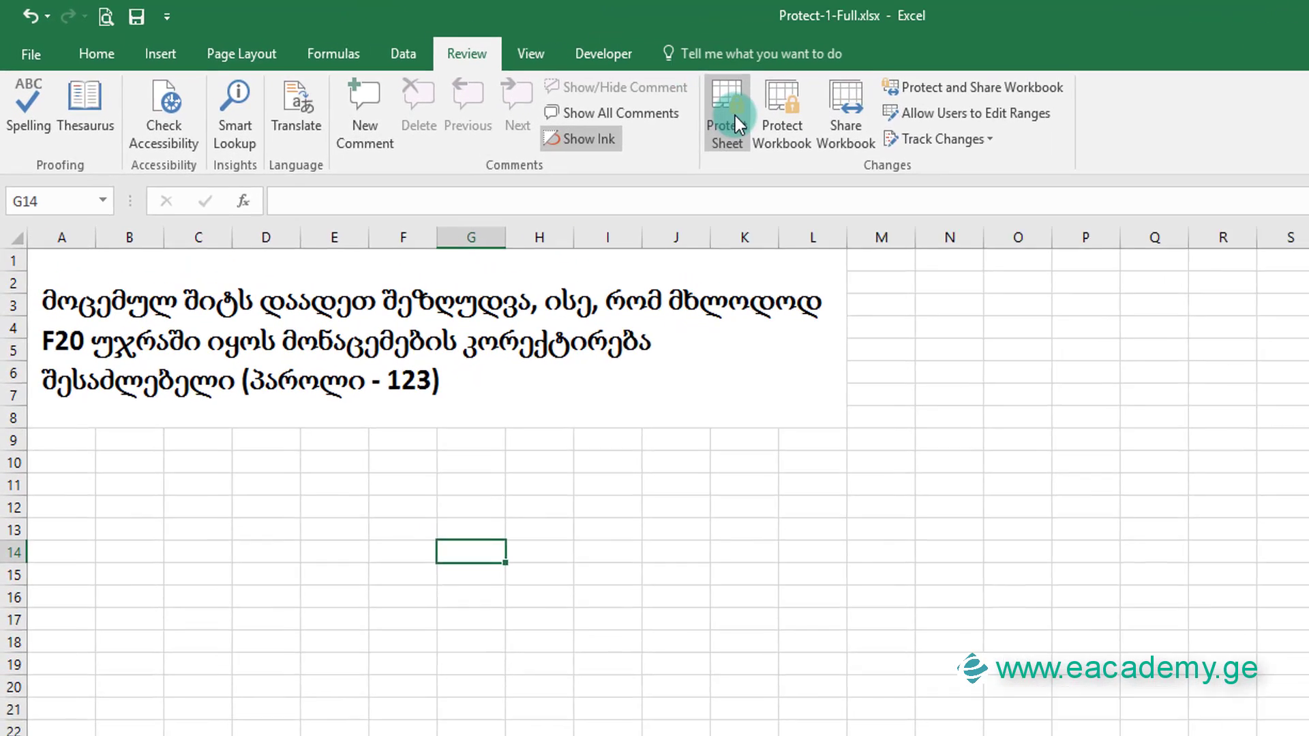
{"action": "left_click", "coordinate": [563, 104]}
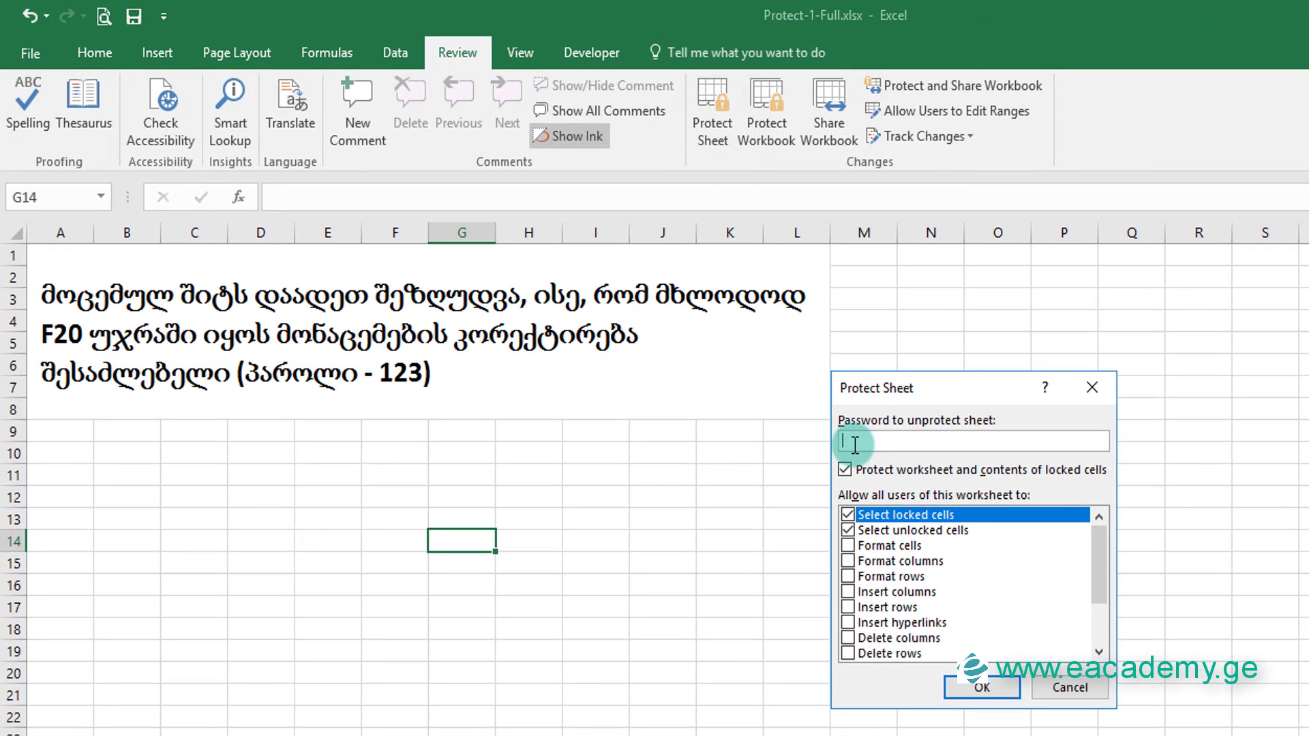
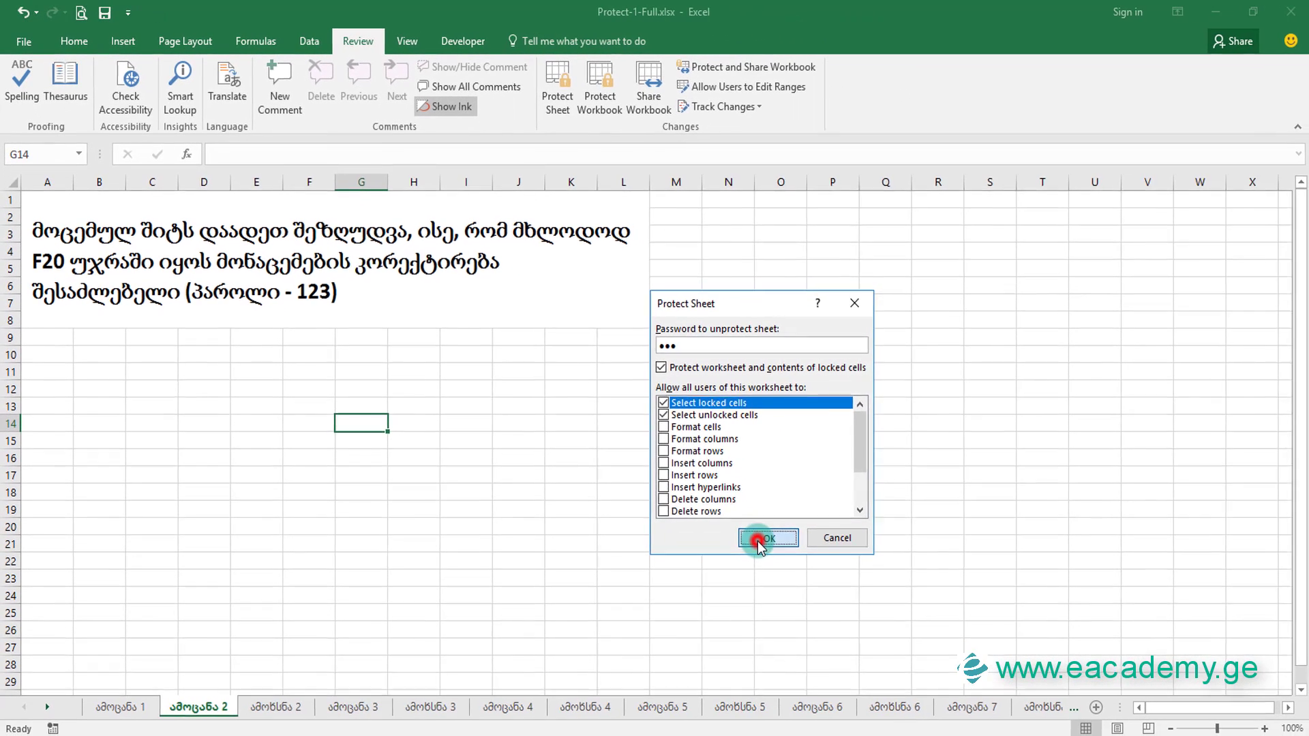
{"action": "left_click", "coordinate": [875, 628]}
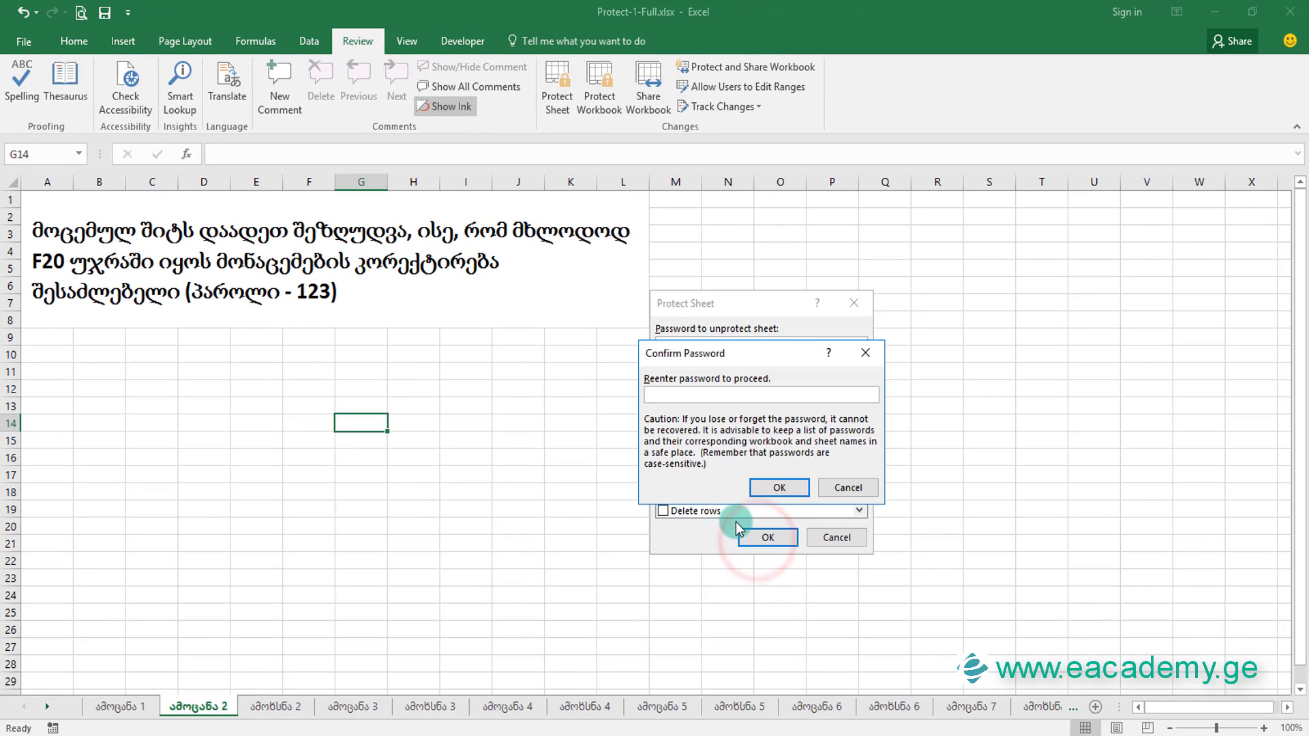
{"action": "key", "text": "Return"}
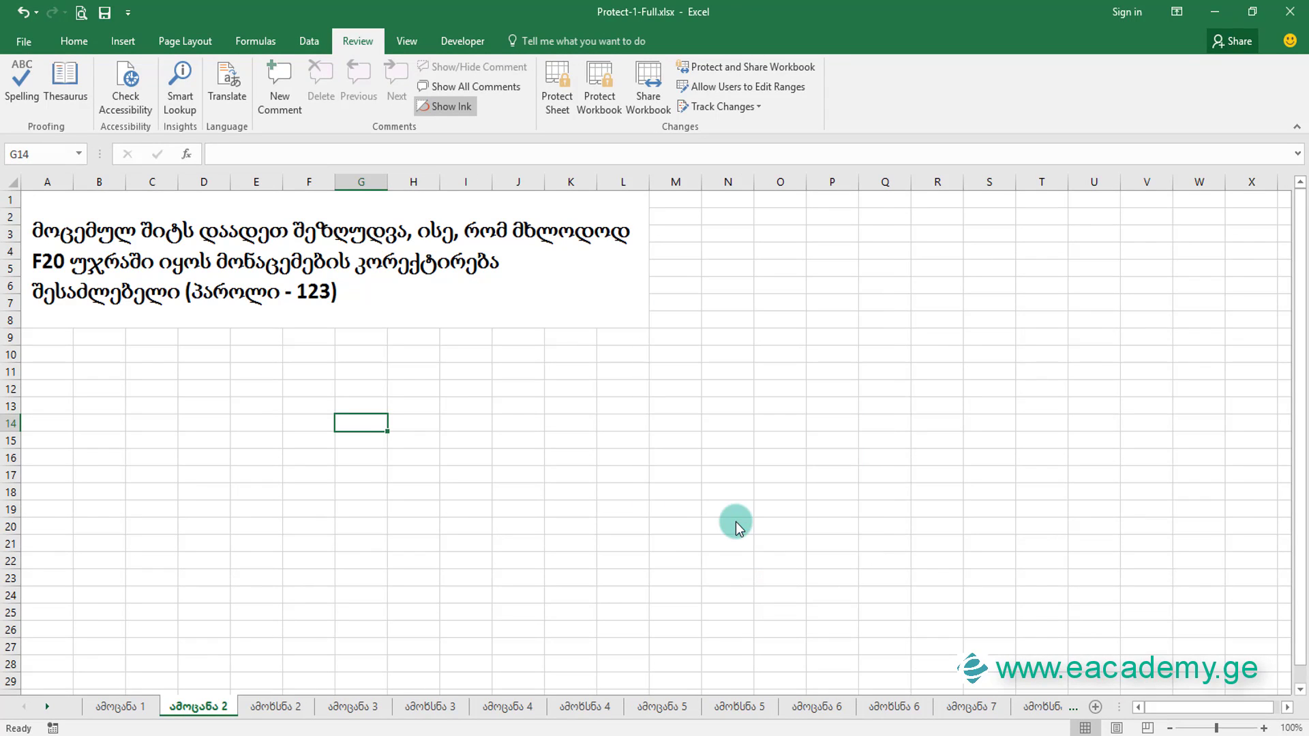
Try typing 1 into locked cell E17 and dismiss the protected-sheet warning
{"action": "left_click", "coordinate": [348, 526]}
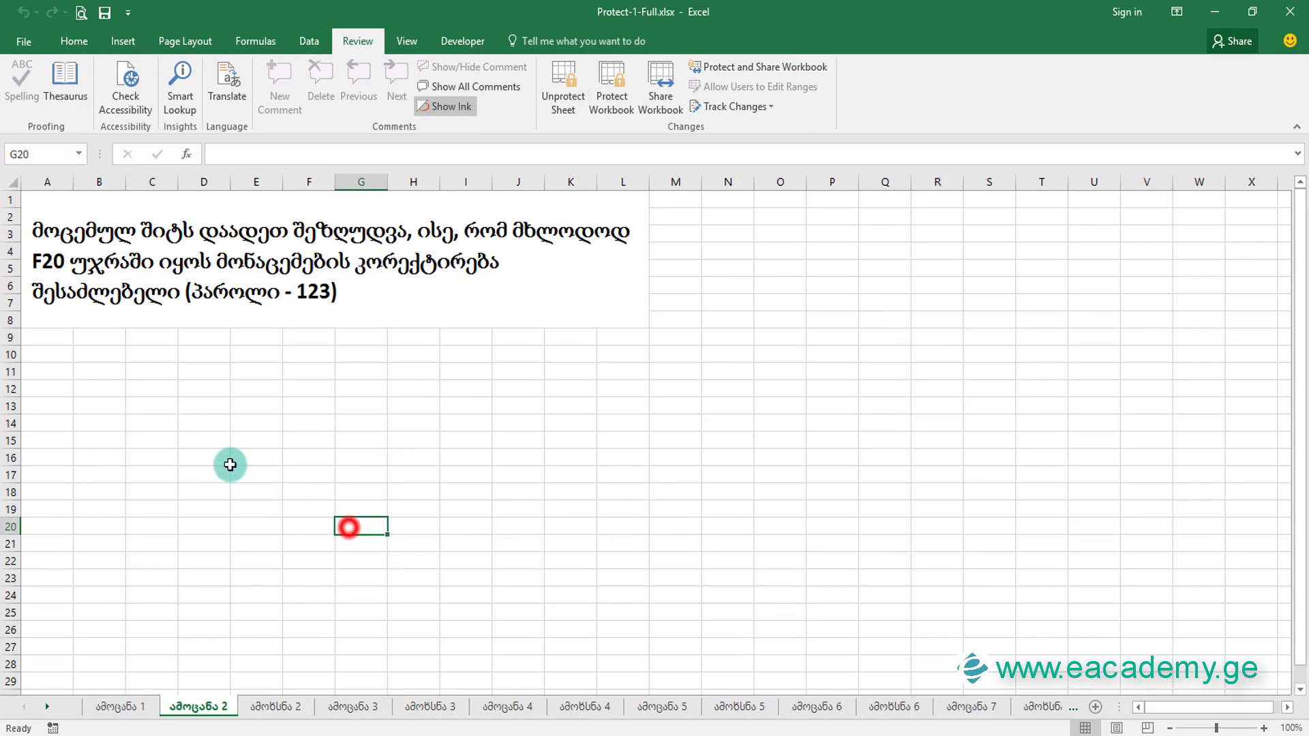
{"action": "left_click", "coordinate": [202, 434]}
{"action": "left_click", "coordinate": [205, 354]}
{"action": "left_click", "coordinate": [391, 353]}
{"action": "left_click", "coordinate": [514, 436]}
{"action": "left_click", "coordinate": [372, 521]}
{"action": "left_click", "coordinate": [351, 435]}
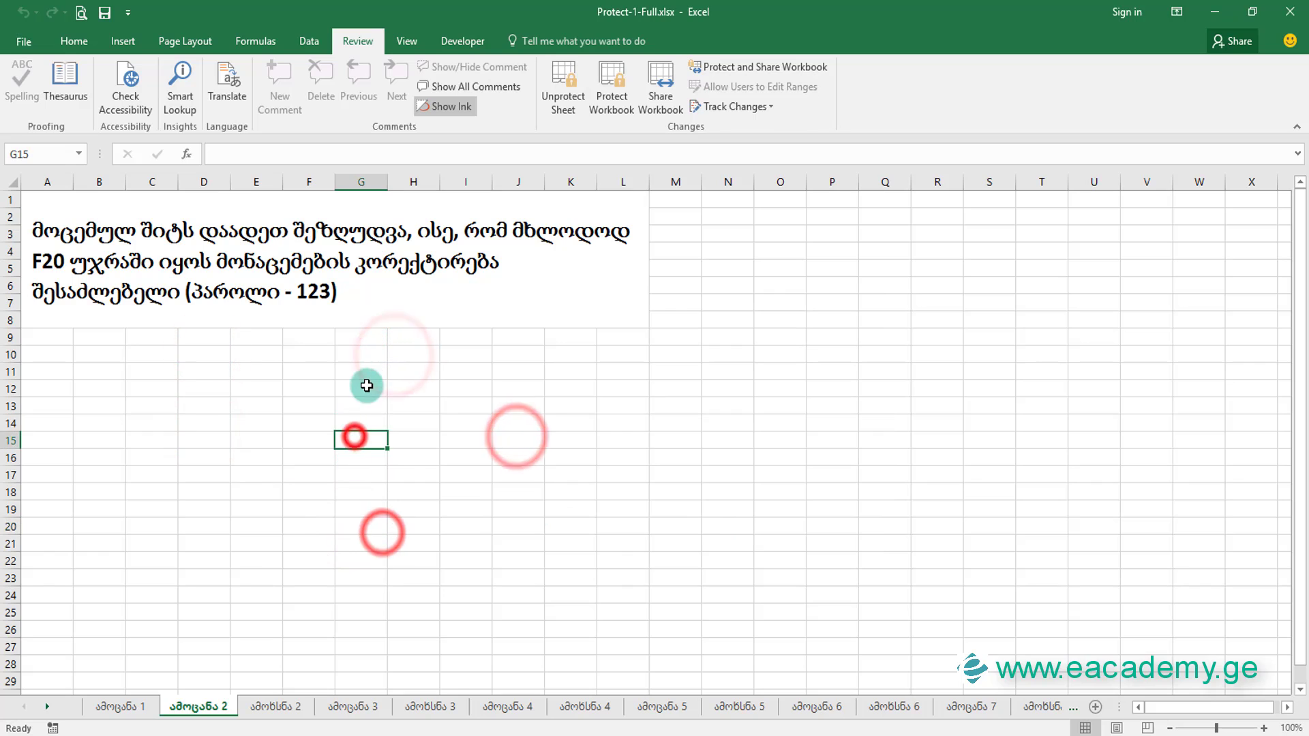
{"action": "left_click", "coordinate": [281, 434]}
{"action": "left_click", "coordinate": [278, 529]}
{"action": "left_click", "coordinate": [251, 469]}
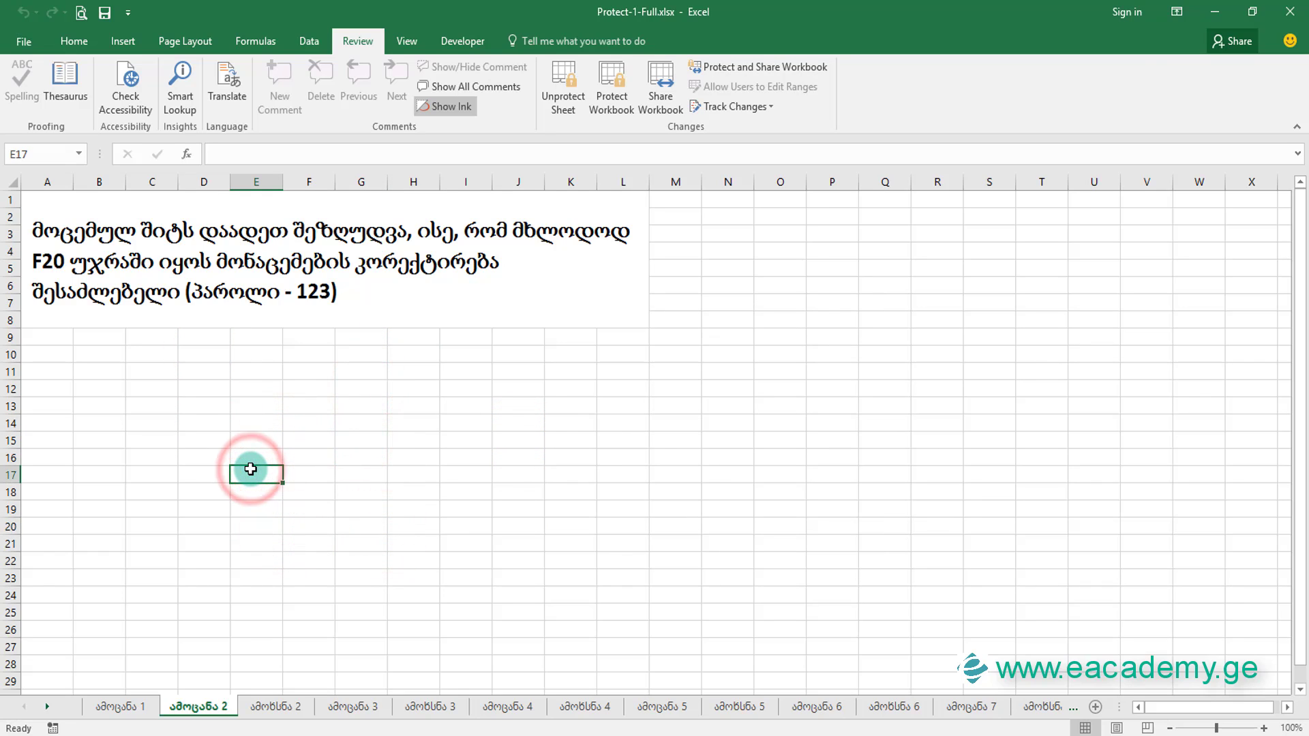
{"action": "type", "text": "1"}
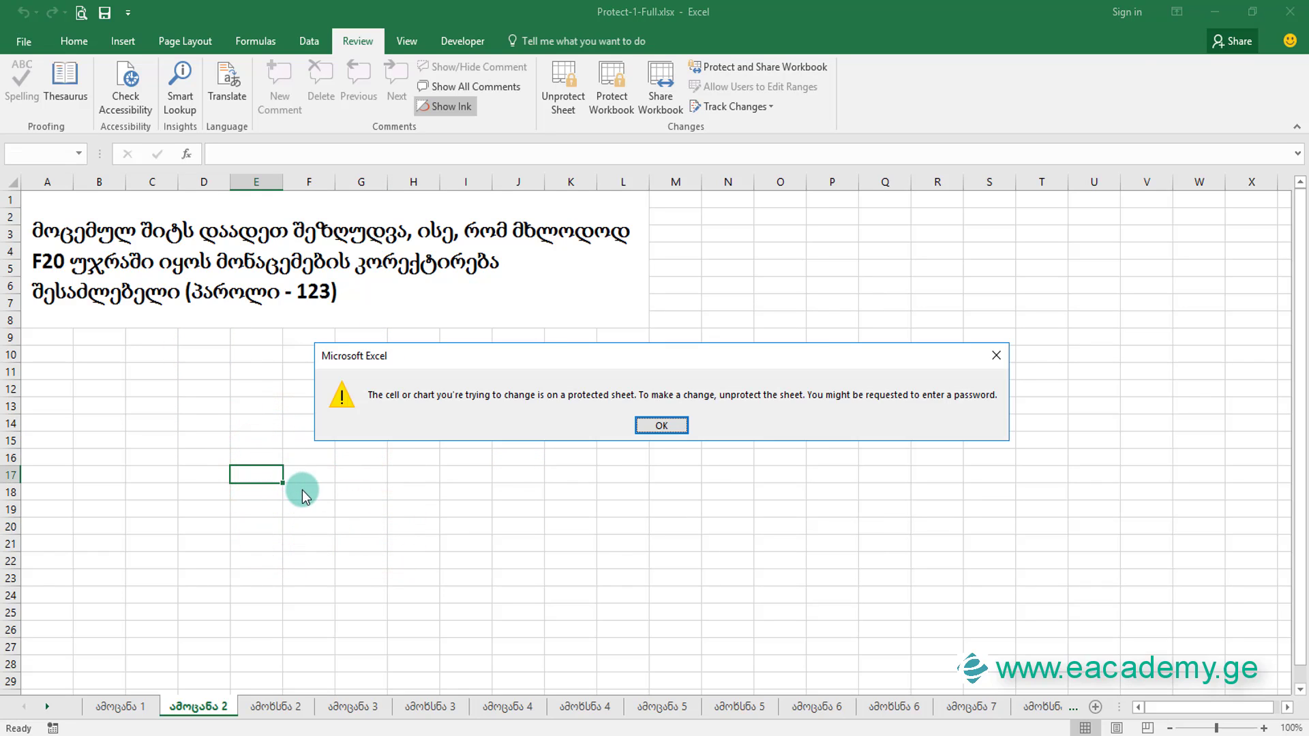
{"action": "key", "text": "Return"}
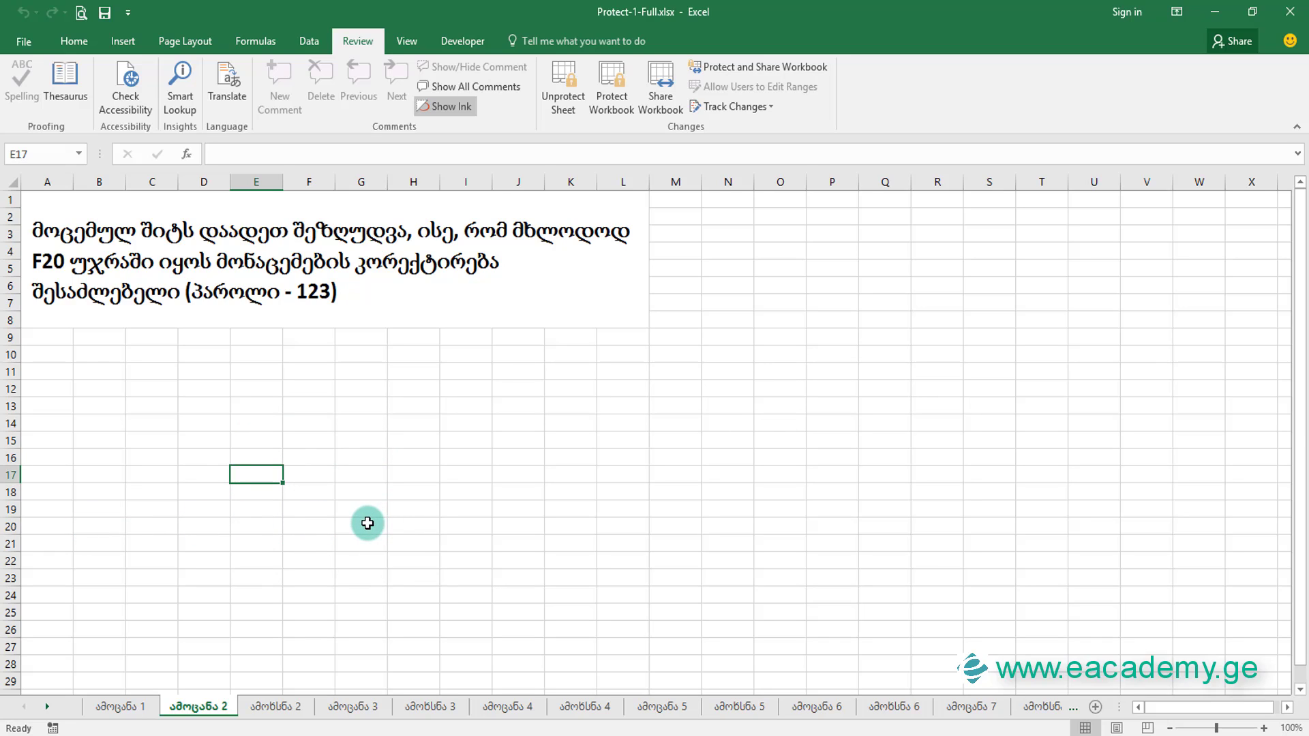
Enter გიორგი in F20, then confirm locked cell H18 refuses editing
{"action": "left_click", "coordinate": [311, 522]}
{"action": "type", "text": "გიო"}
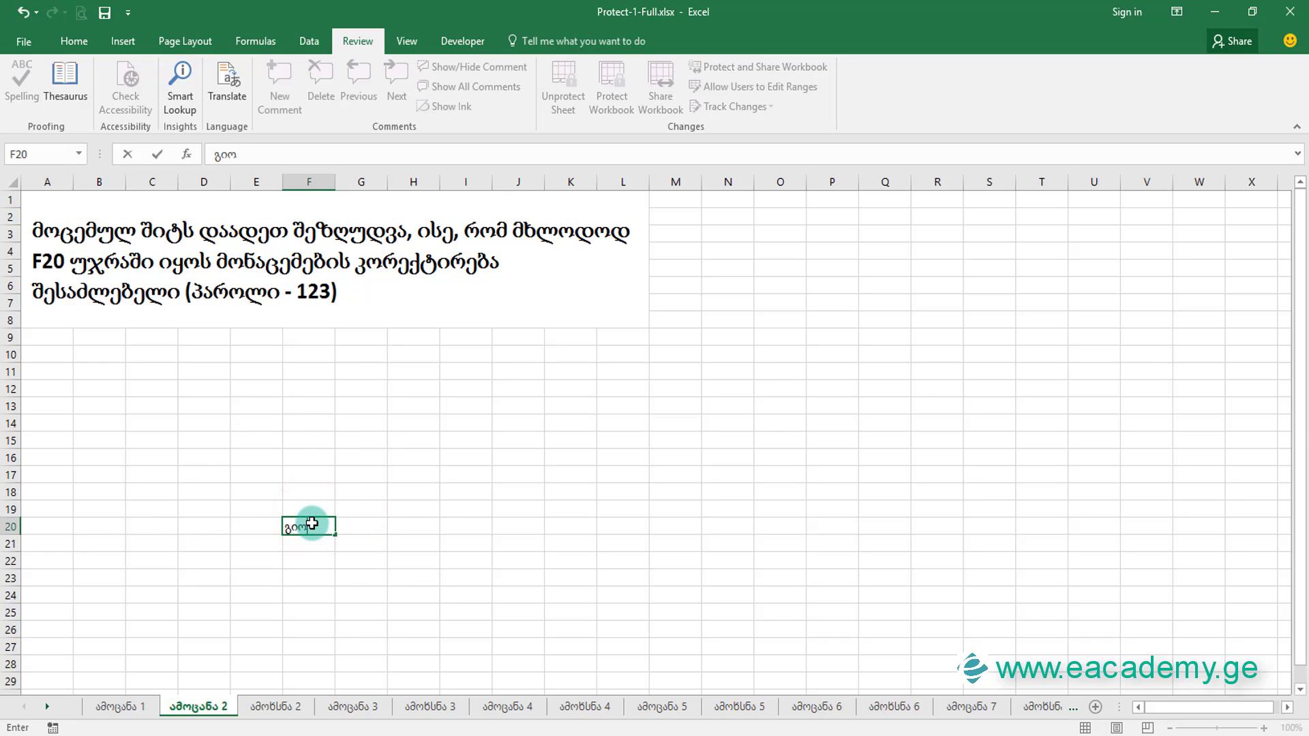
{"action": "type", "text": "რგი"}
{"action": "key", "text": "Return"}
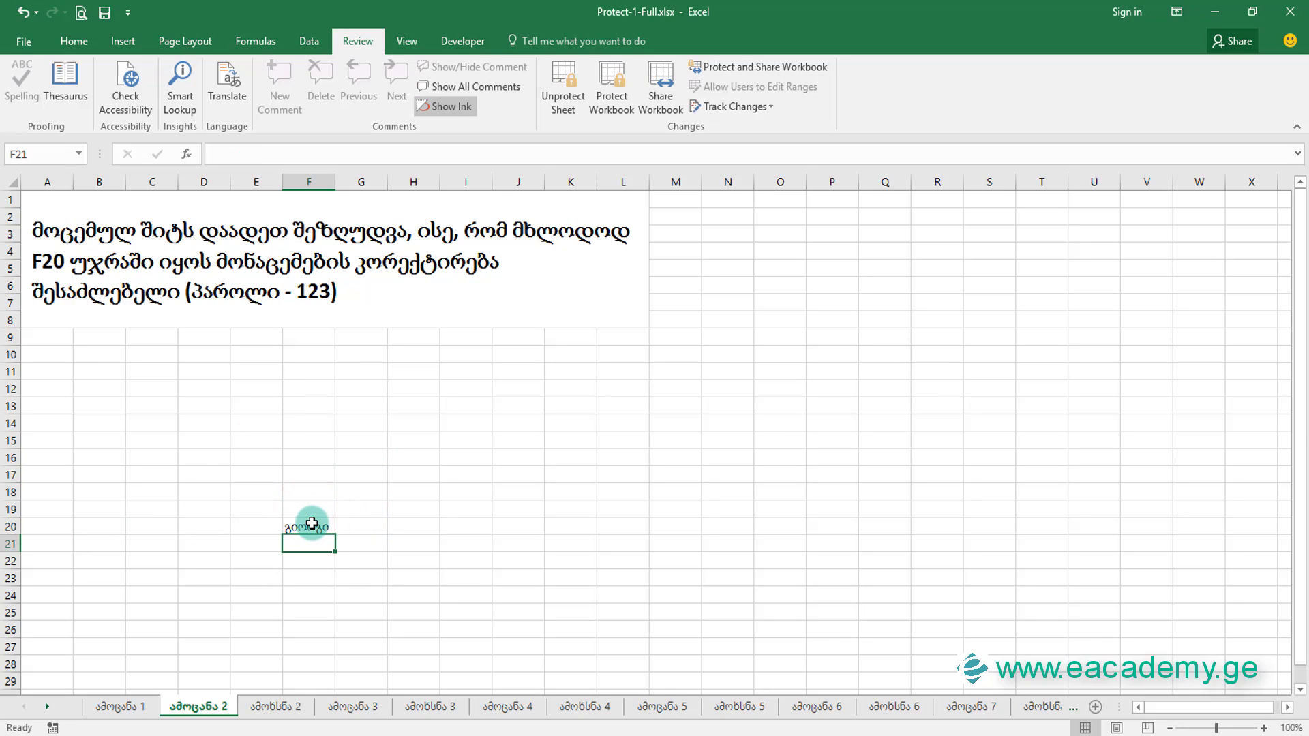
{"action": "double_click", "coordinate": [394, 485]}
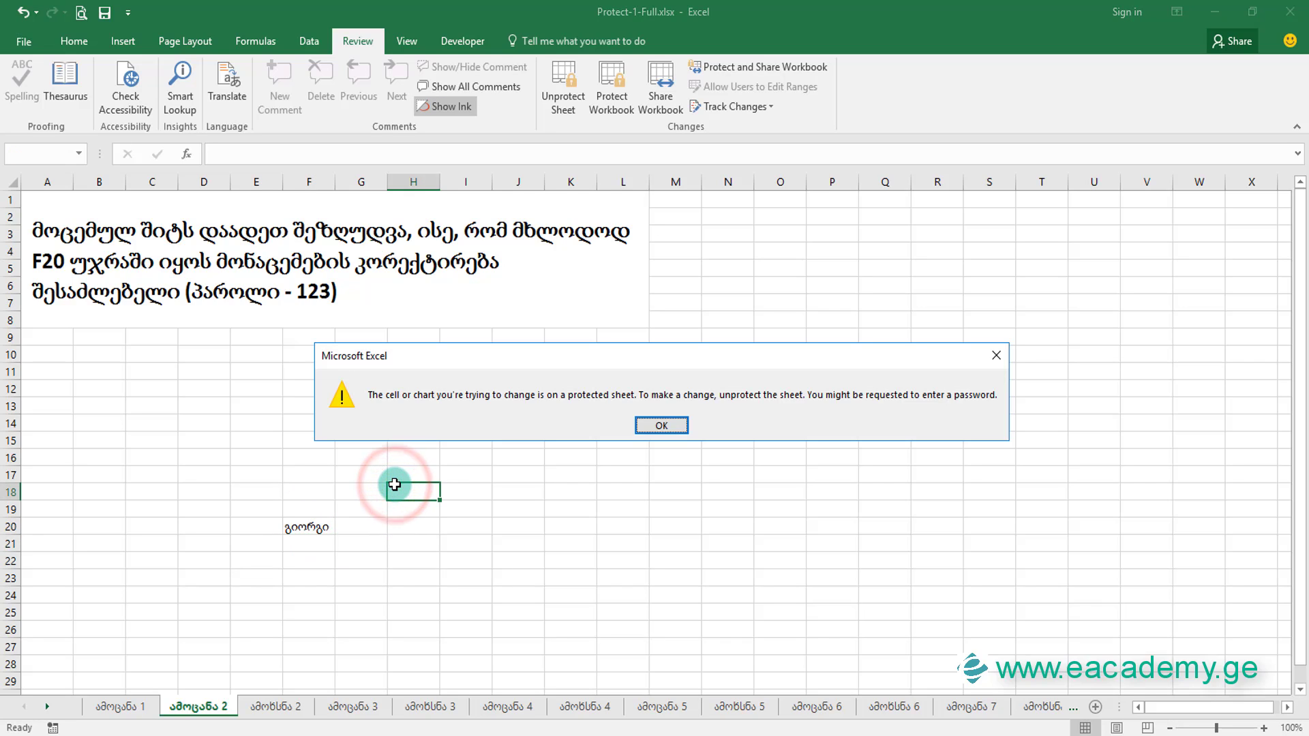
{"action": "key", "text": "Return"}
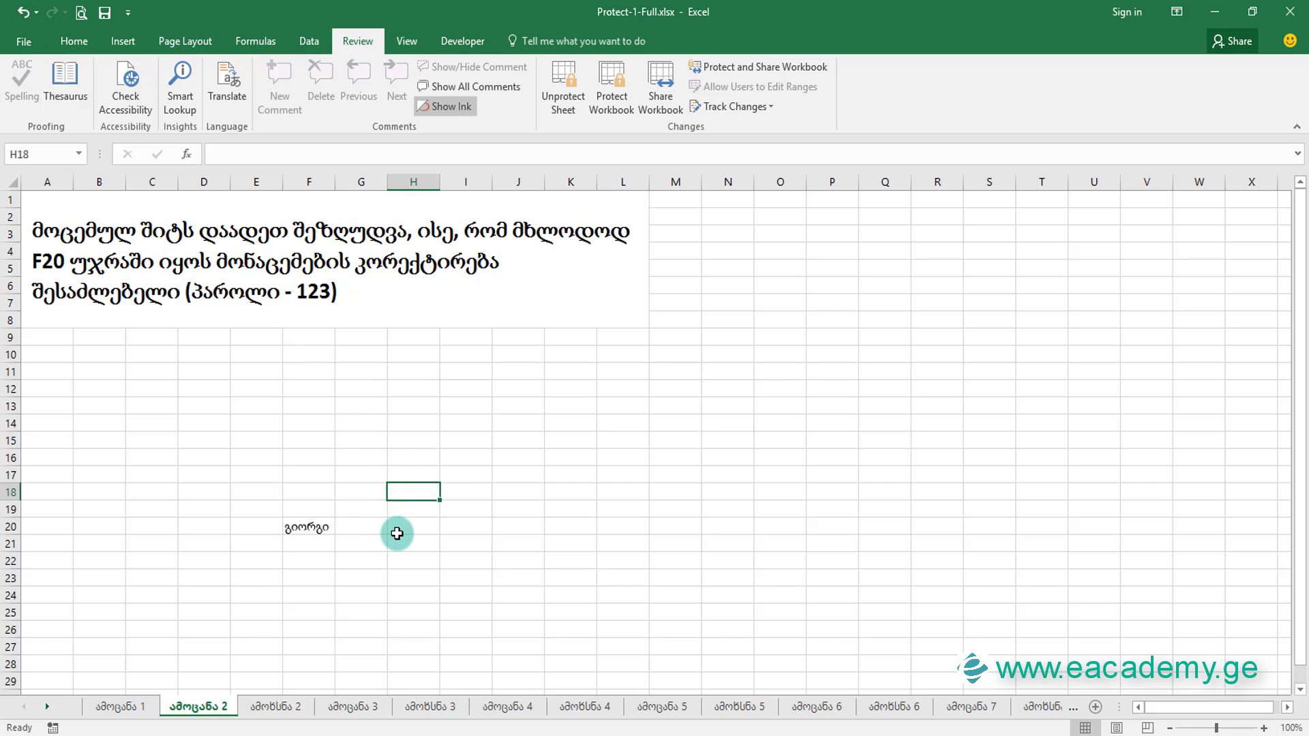
On sheet ამოცანა 3, uncheck Locked for cell F20 in Format Cells
{"action": "left_click", "coordinate": [363, 707]}
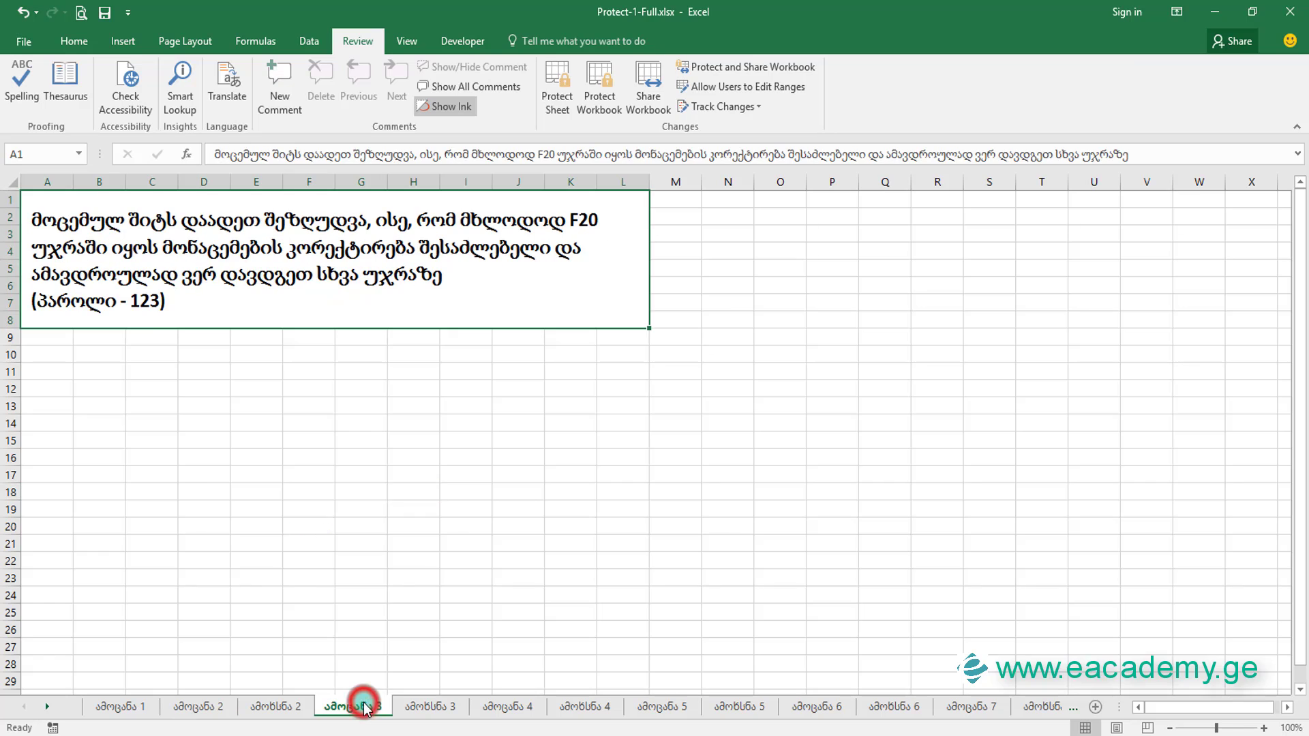
{"action": "left_click", "coordinate": [328, 458]}
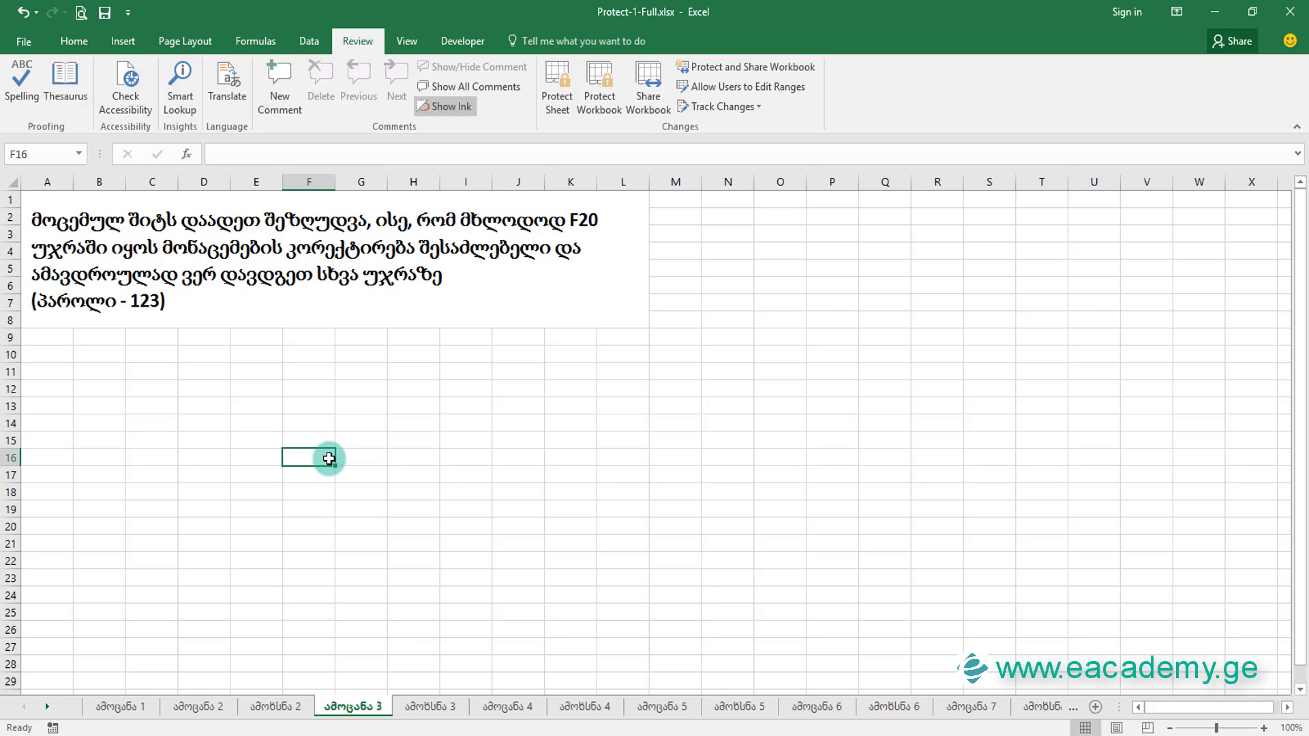
{"action": "left_click", "coordinate": [325, 523]}
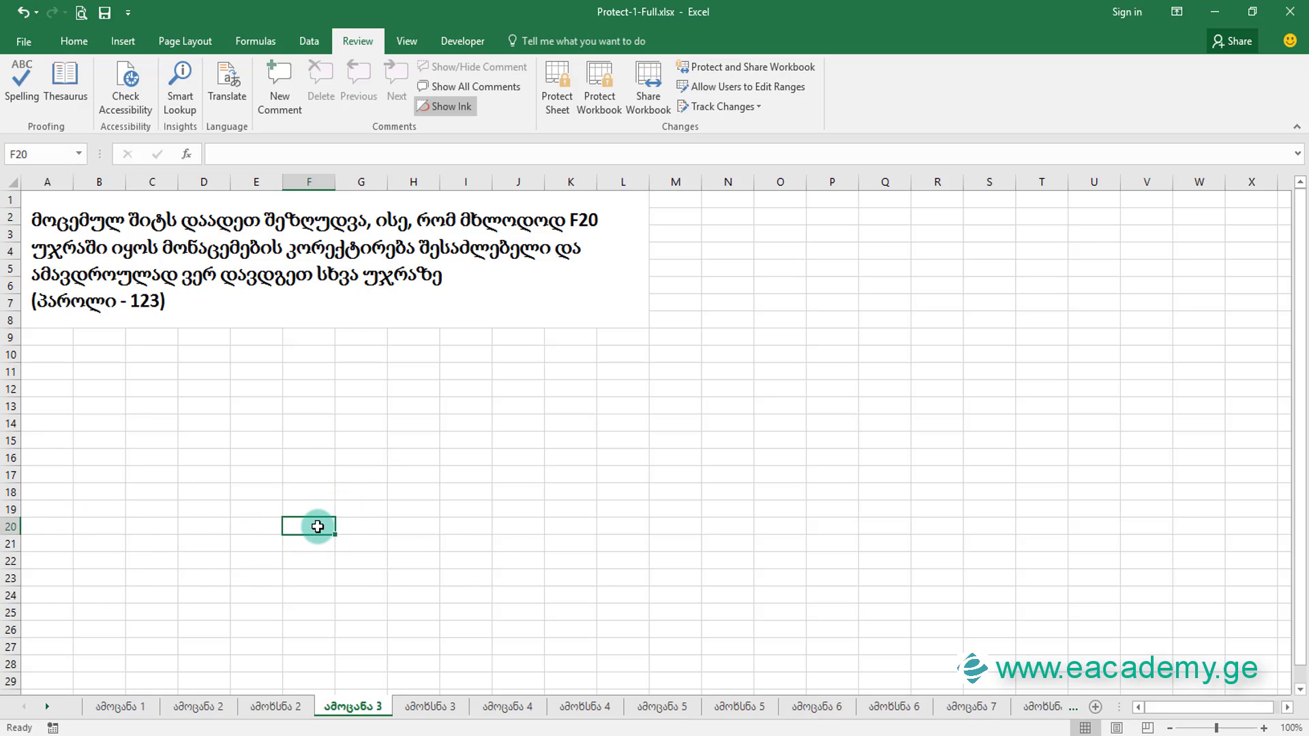
{"action": "right_click", "coordinate": [318, 526]}
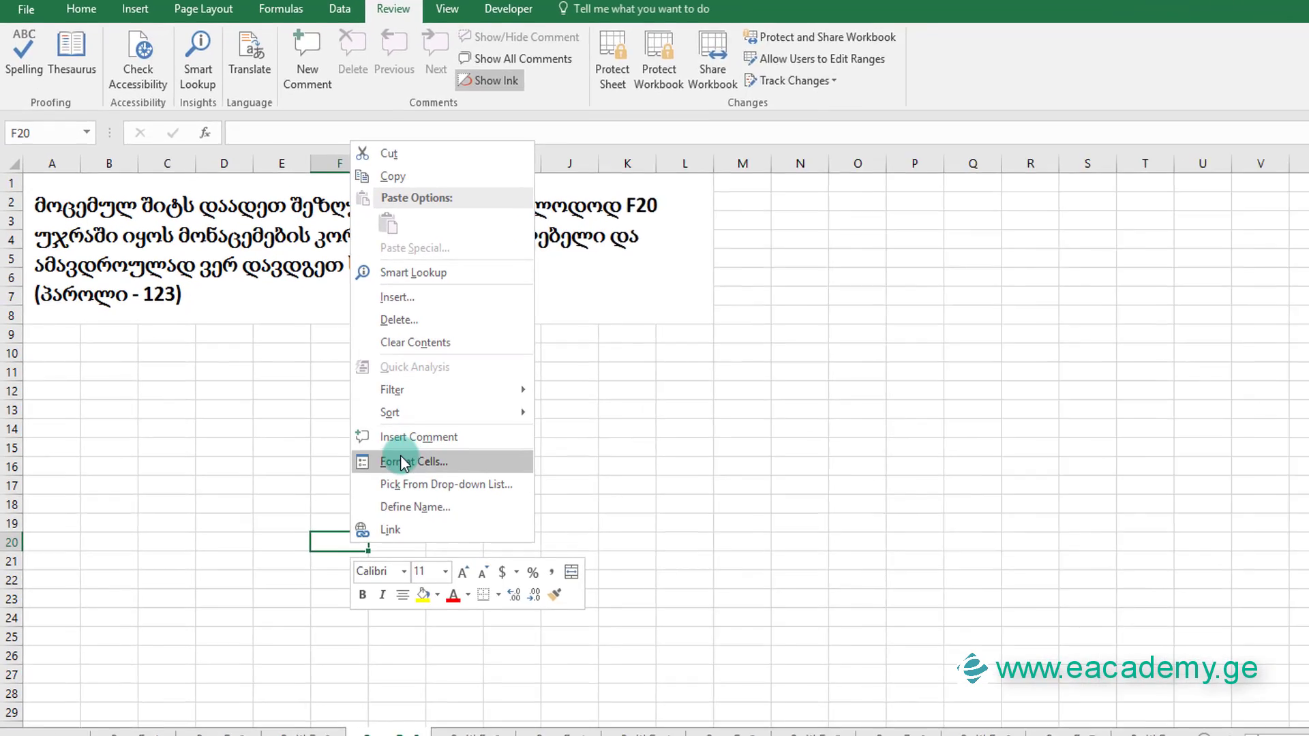
{"action": "left_click", "coordinate": [403, 463]}
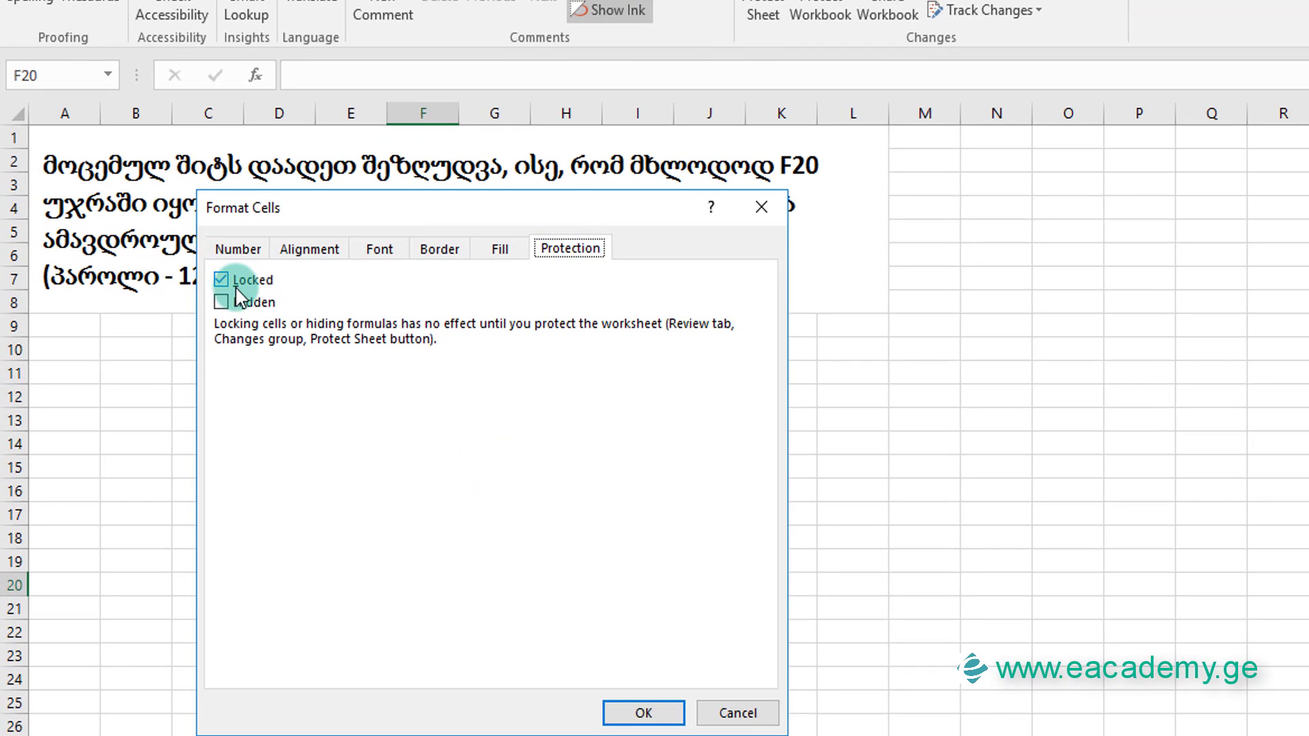
{"action": "left_click", "coordinate": [223, 281]}
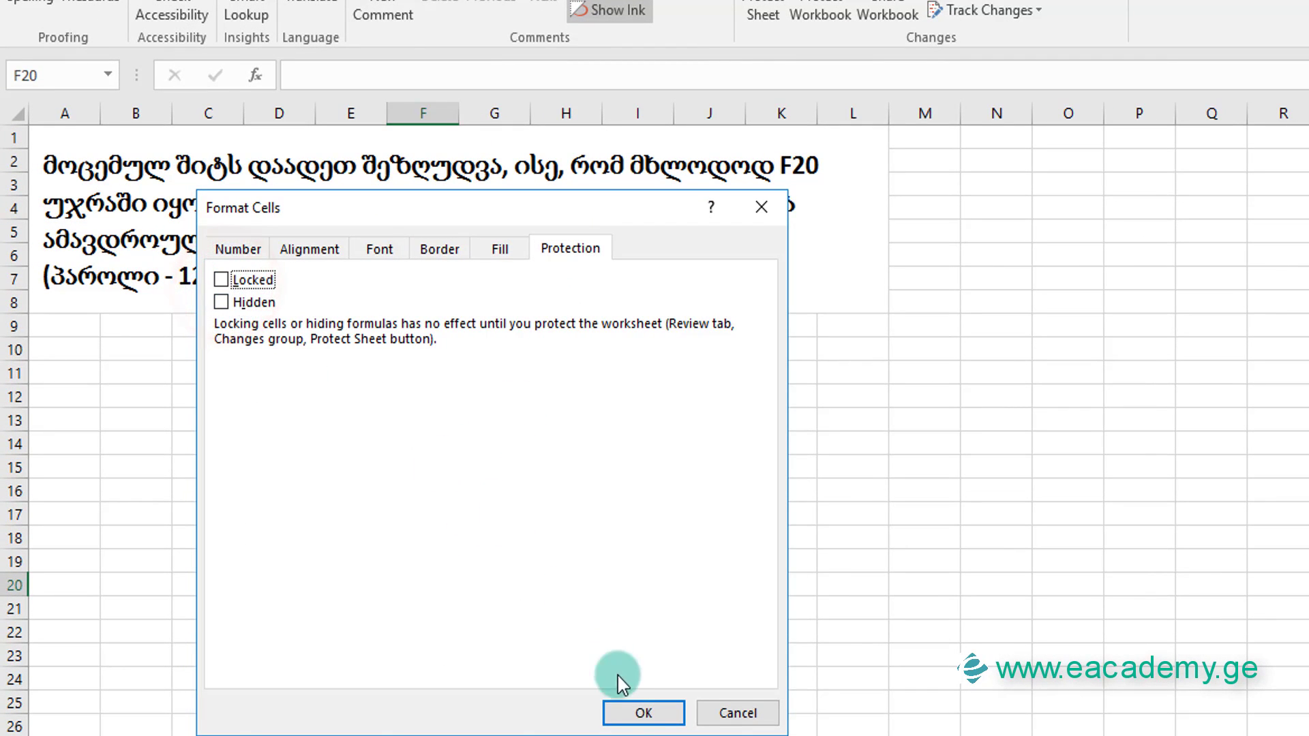
{"action": "left_click", "coordinate": [638, 711]}
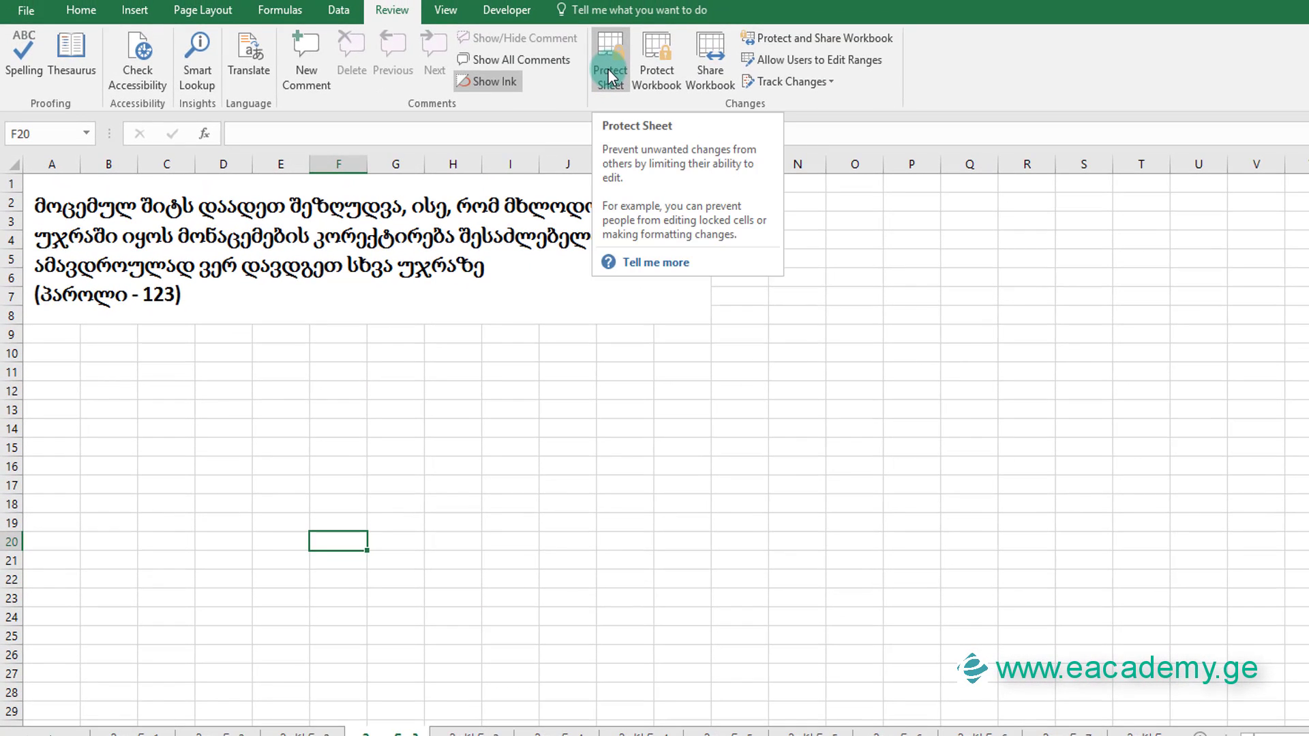
Protect ამოცანა 3 with a password, allowing only unlocked cells to be selected
{"action": "left_click", "coordinate": [608, 74]}
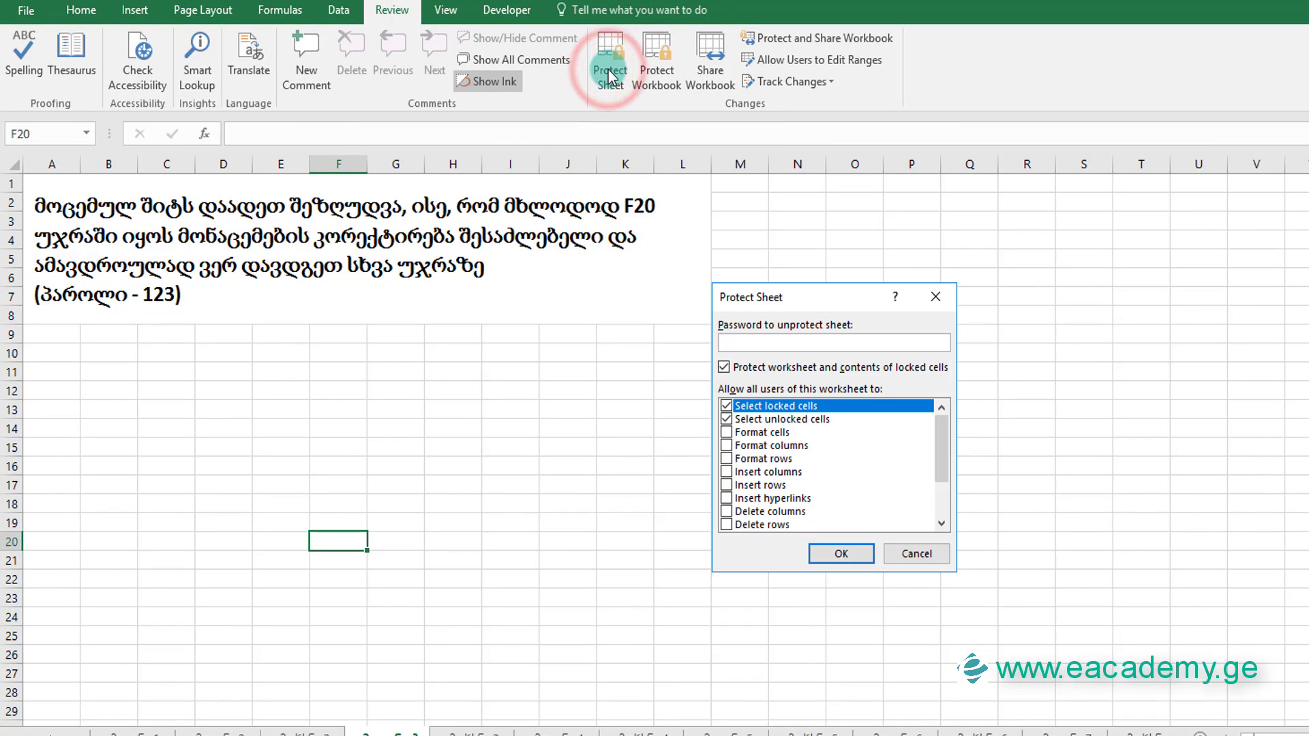
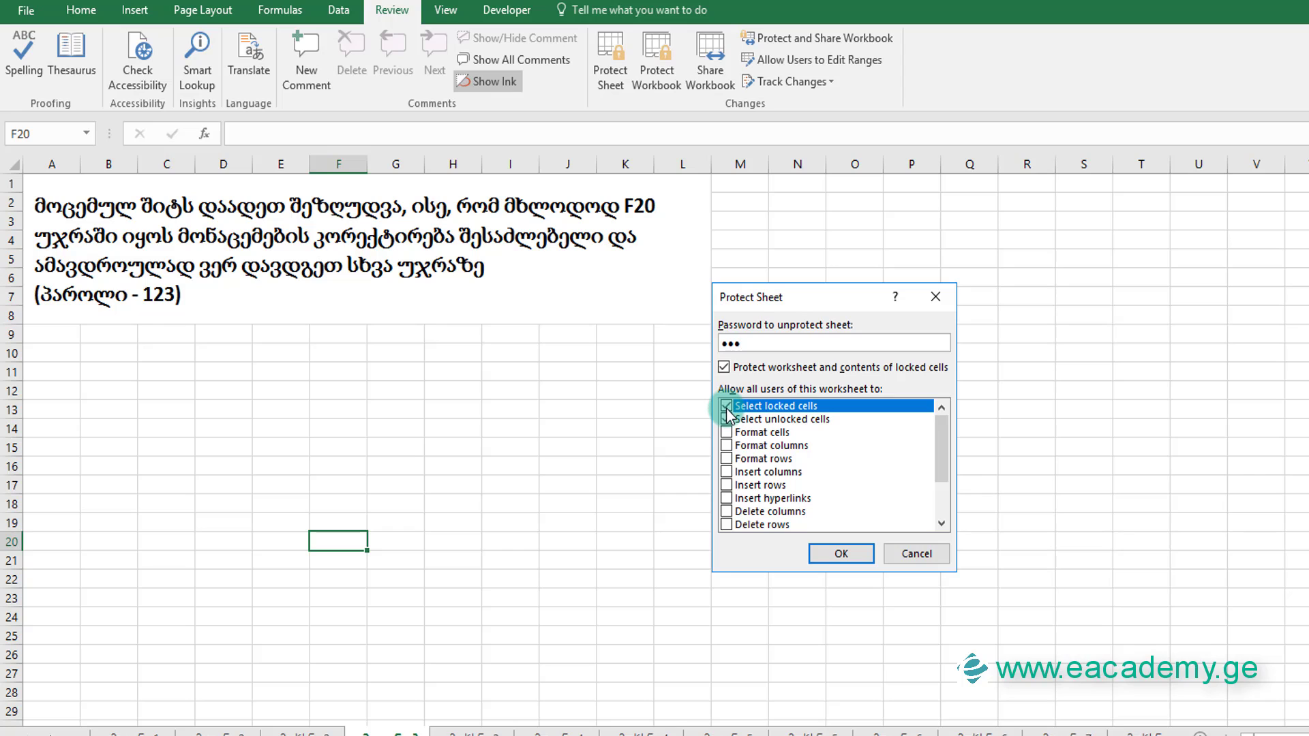
{"action": "left_click", "coordinate": [727, 419]}
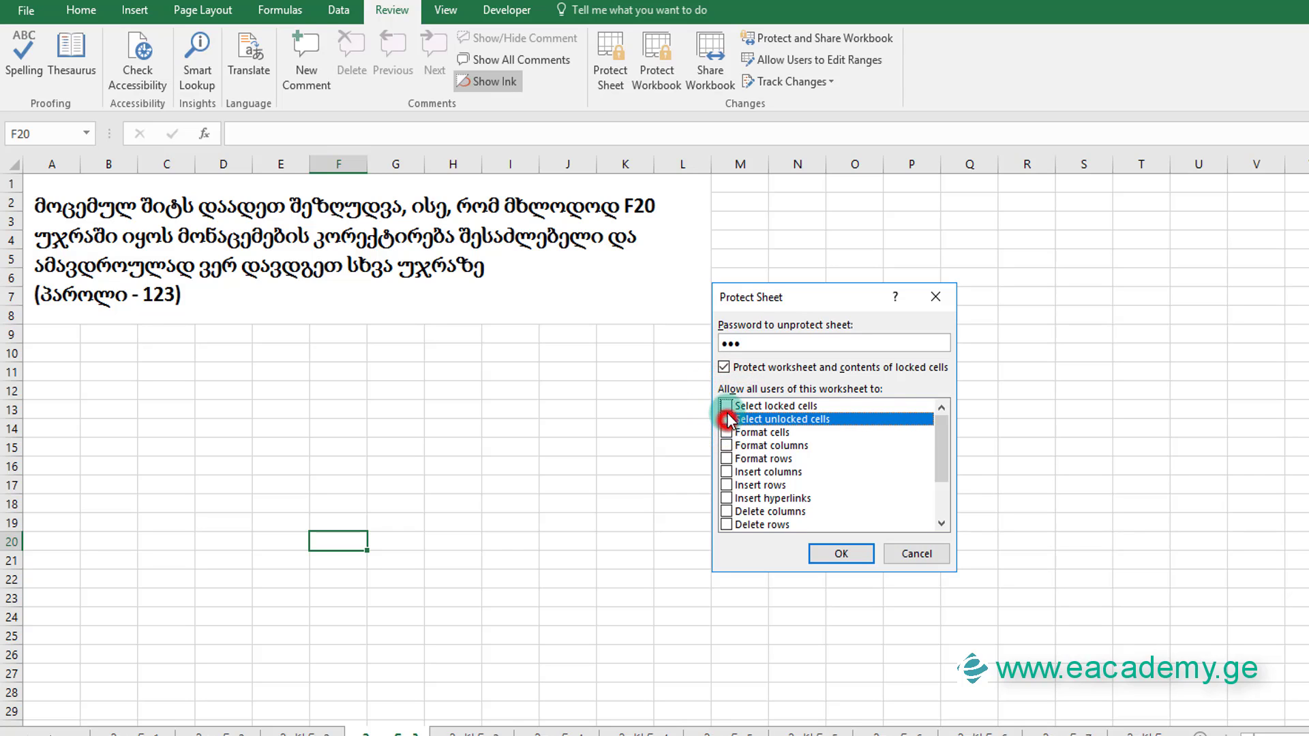
{"action": "left_click", "coordinate": [727, 419]}
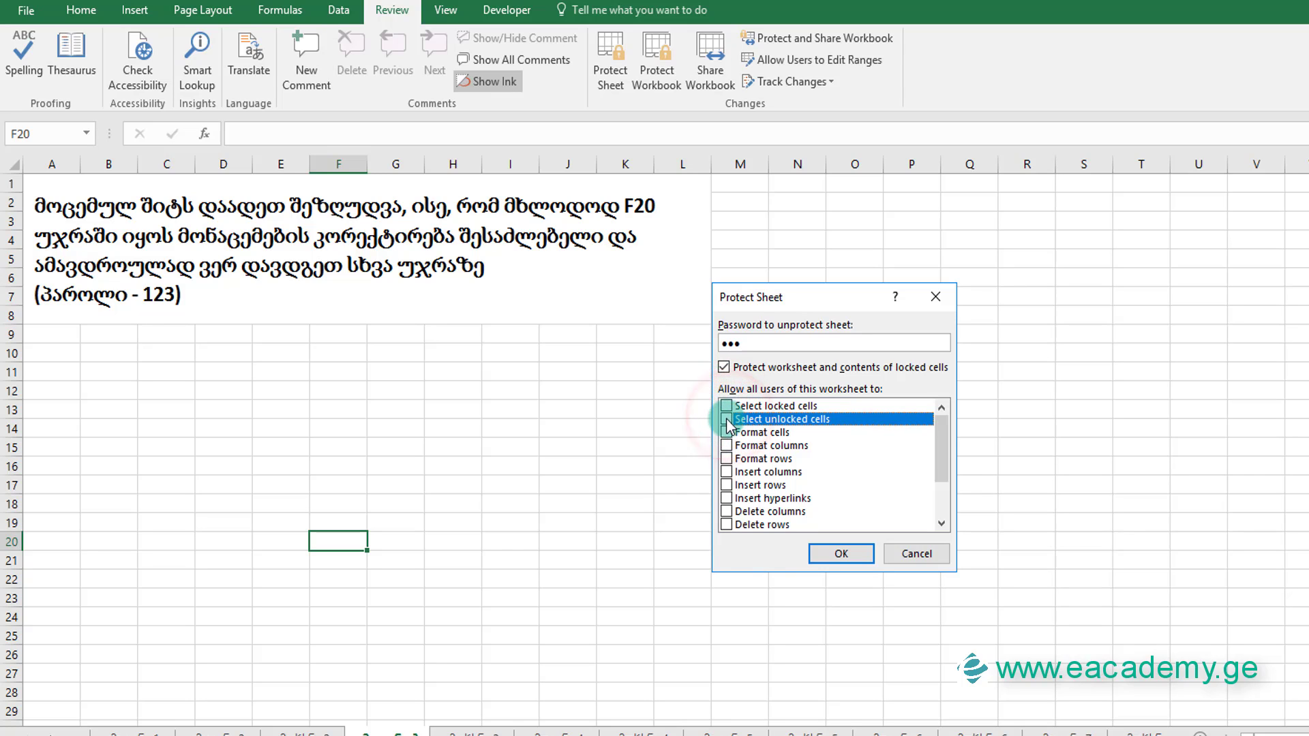
{"action": "left_click", "coordinate": [727, 406]}
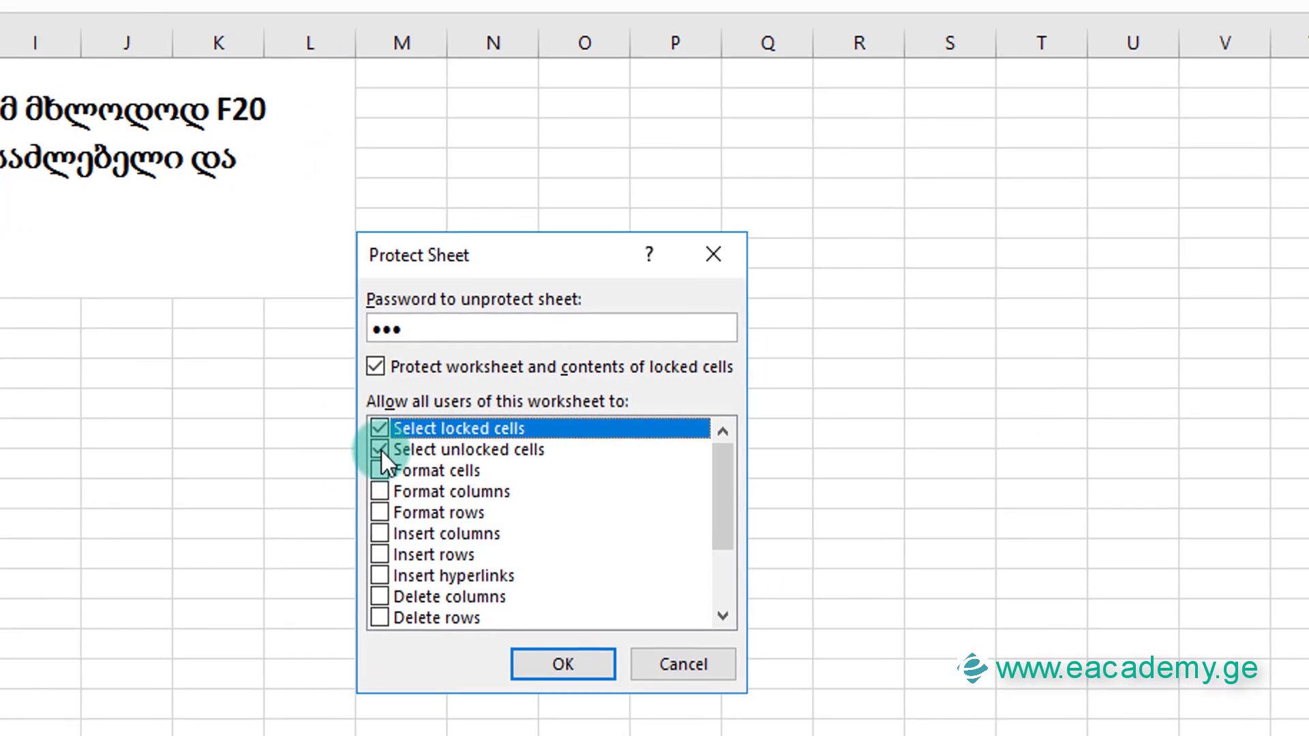
{"action": "left_click", "coordinate": [727, 419]}
{"action": "left_click", "coordinate": [373, 448]}
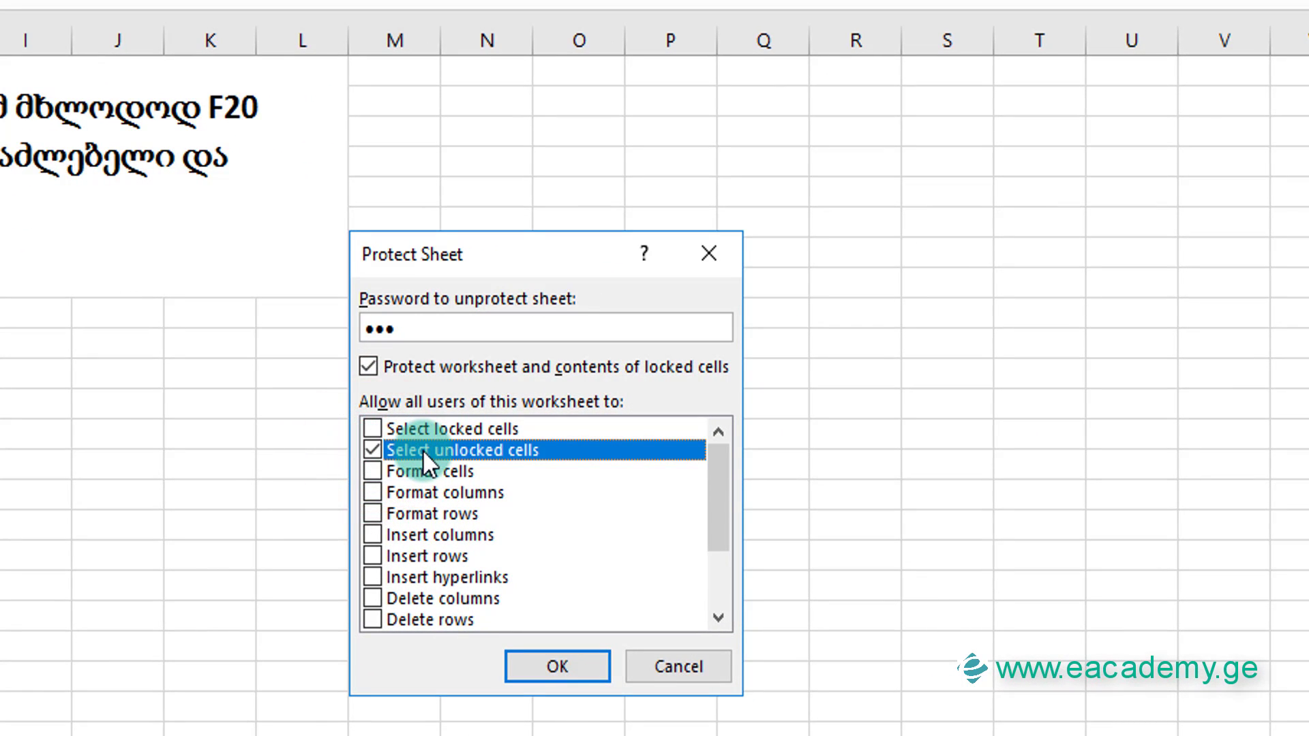
{"action": "left_click", "coordinate": [547, 668]}
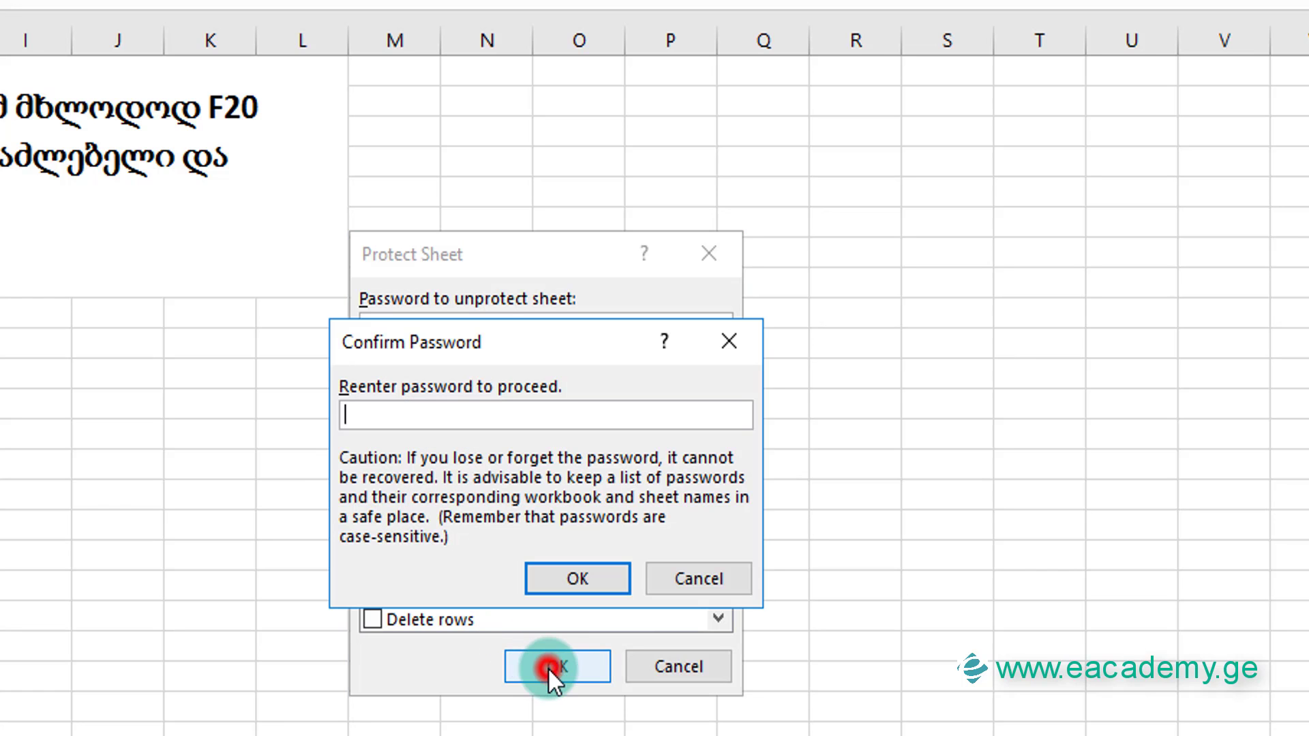
{"action": "key", "text": "Return"}
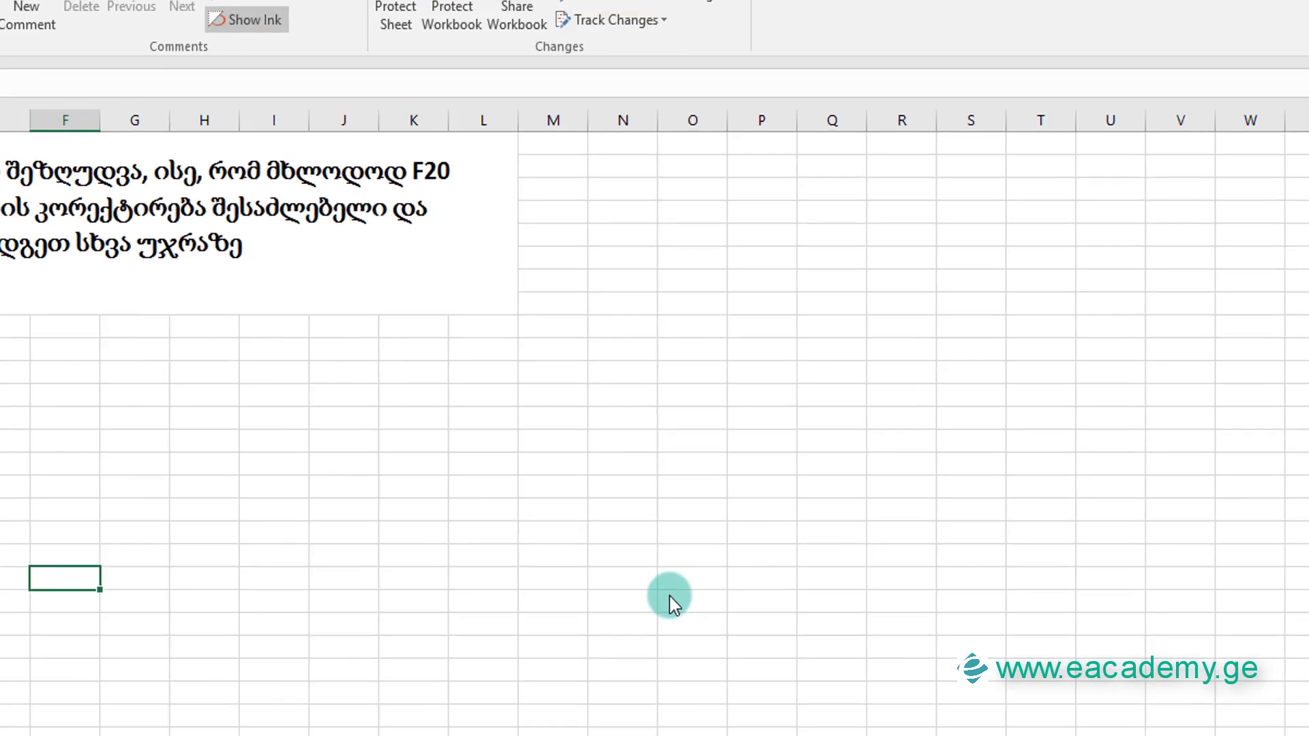
Verify that locked cells on ამოცანა 3 cannot be selected
{"action": "left_click", "coordinate": [508, 501]}
{"action": "left_click", "coordinate": [443, 405]}
{"action": "left_click", "coordinate": [77, 402]}
{"action": "left_click", "coordinate": [75, 441]}
{"action": "left_click", "coordinate": [357, 605]}
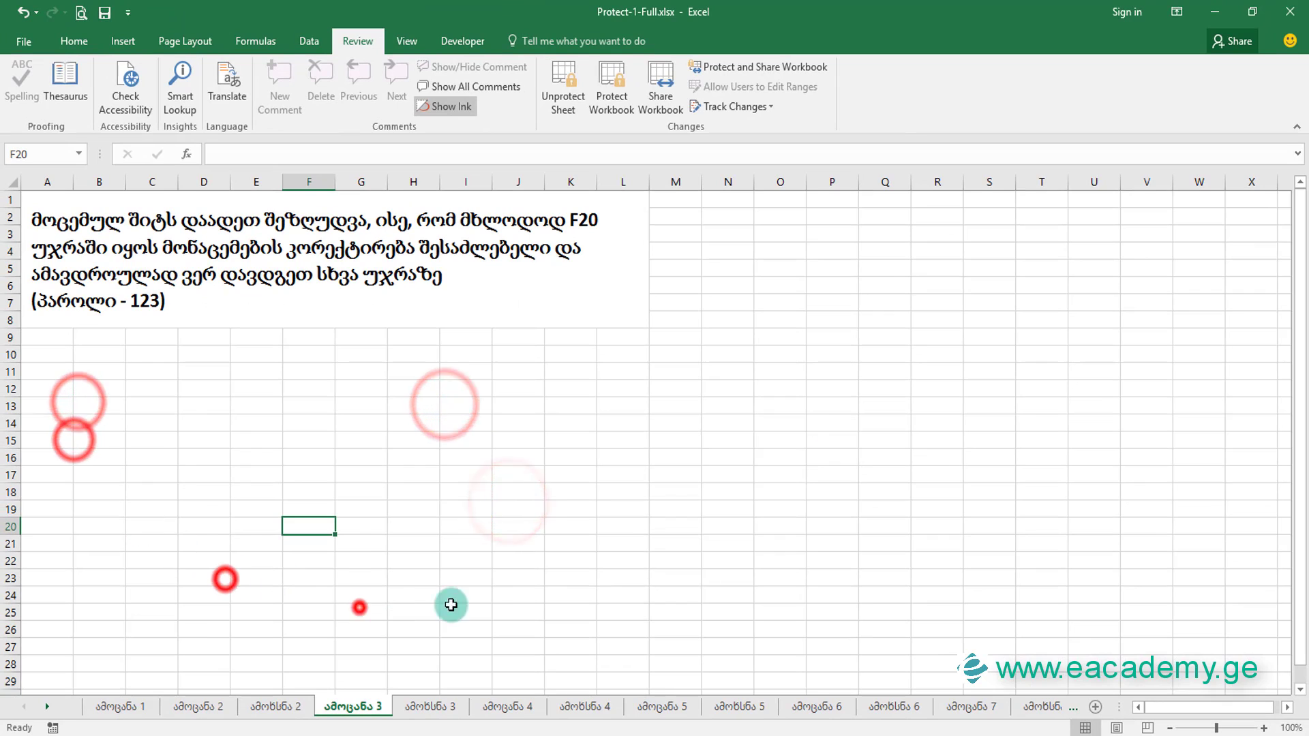
{"action": "left_click", "coordinate": [473, 607]}
{"action": "left_click", "coordinate": [459, 464]}
{"action": "left_click", "coordinate": [272, 450]}
{"action": "left_click", "coordinate": [262, 501]}
Enter გიორგი in F20, then move to sheet ამოცანა 4
{"action": "left_click", "coordinate": [315, 529]}
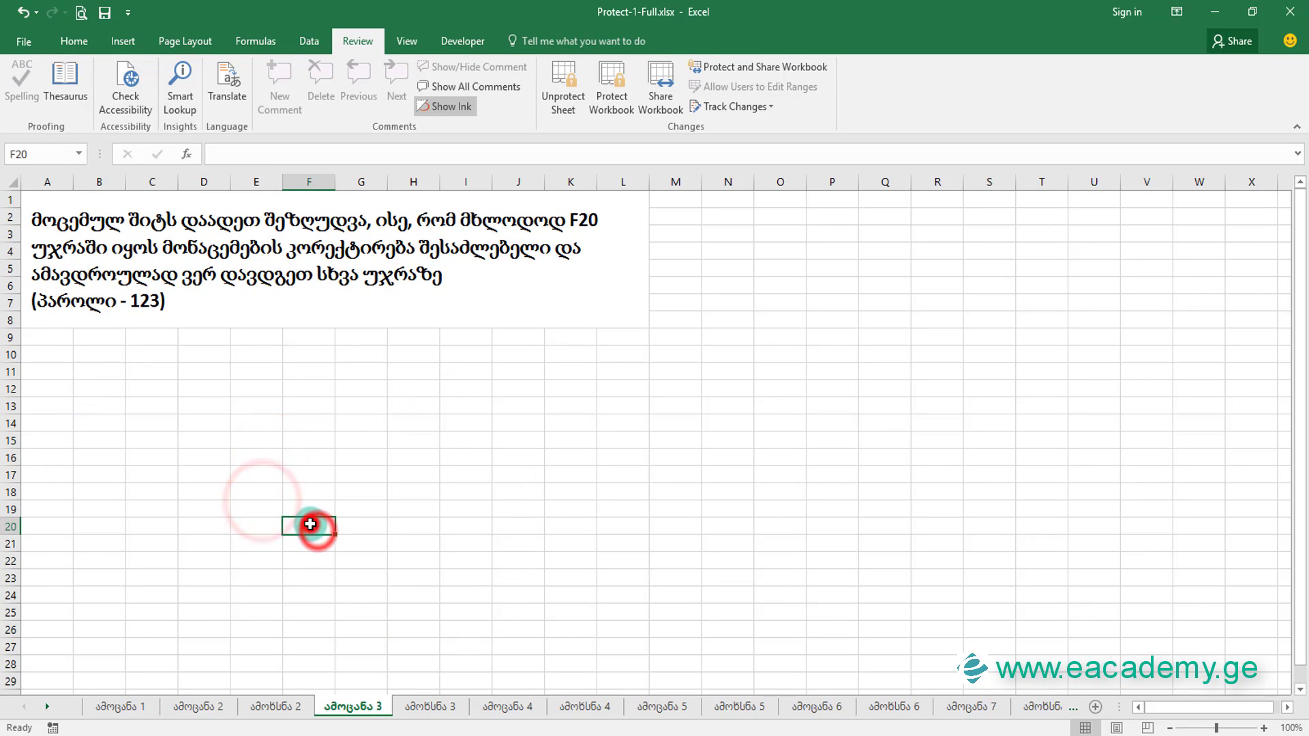
{"action": "type", "text": "გიორგი"}
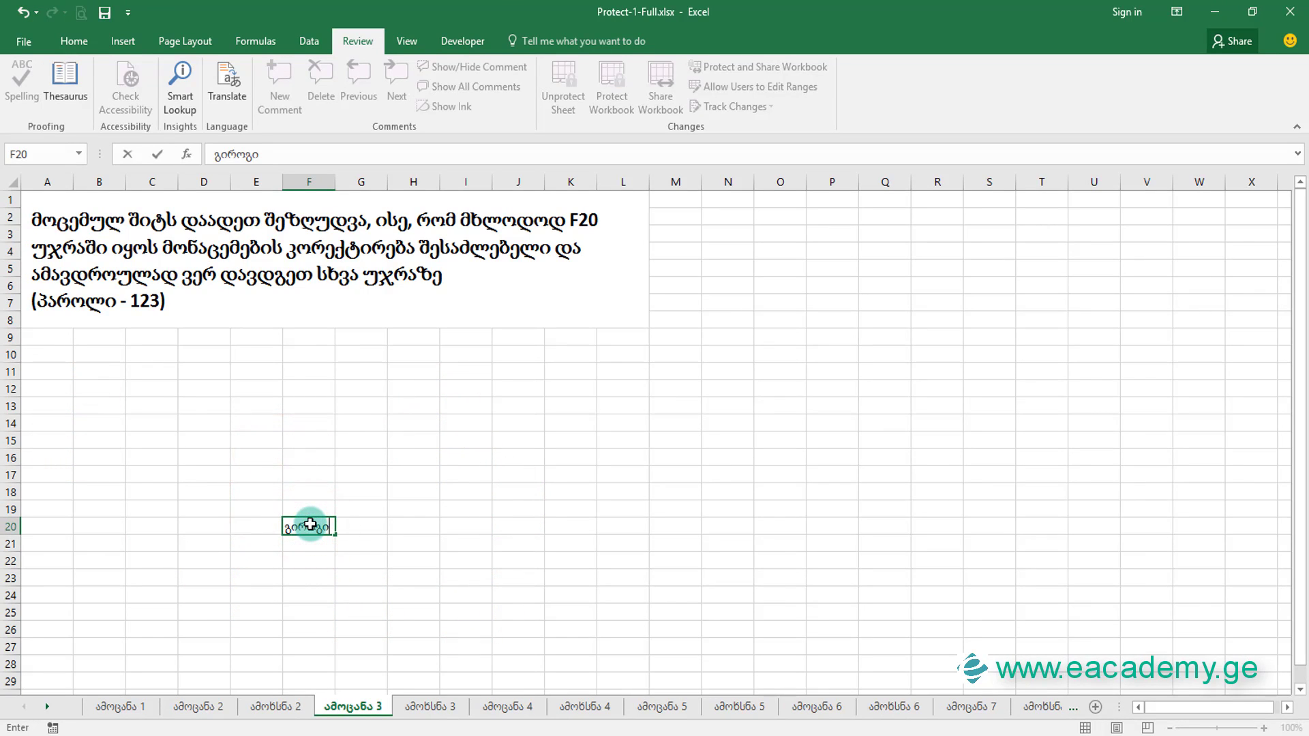
{"action": "key", "text": "Return"}
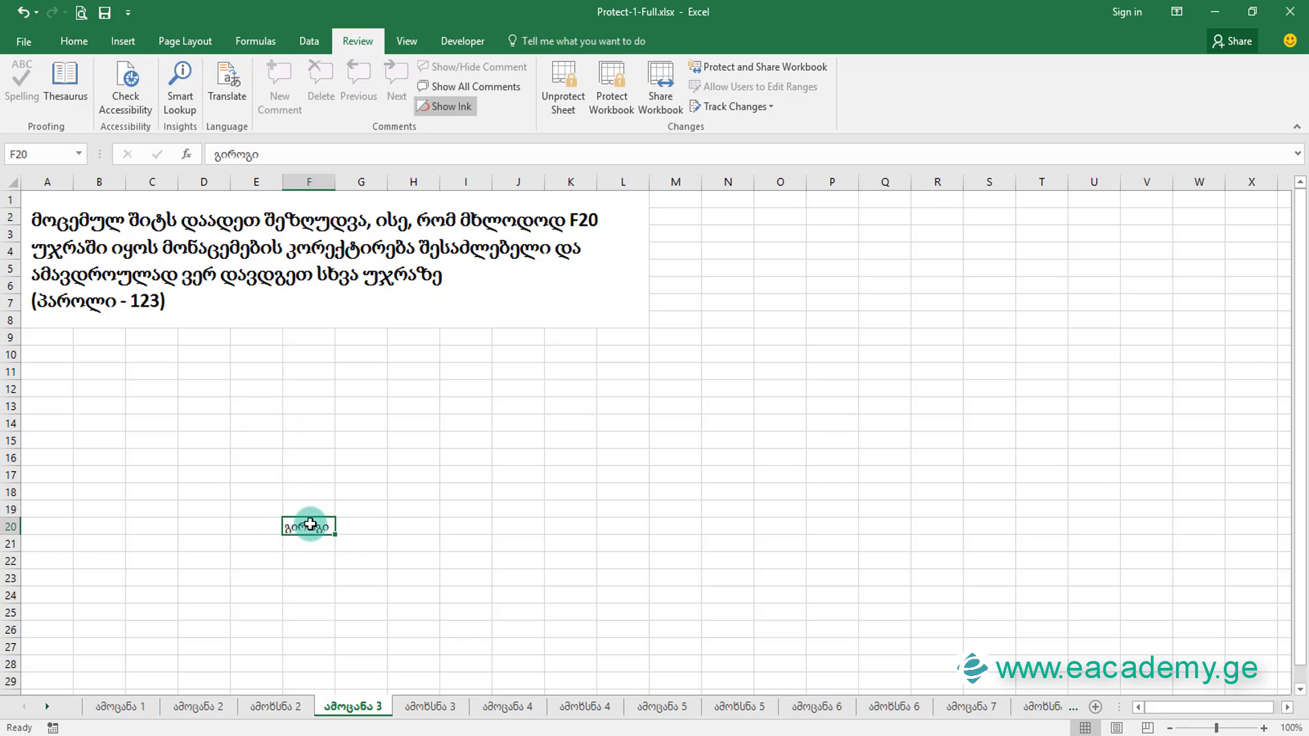
{"action": "left_click", "coordinate": [304, 545]}
{"action": "left_click", "coordinate": [513, 705]}
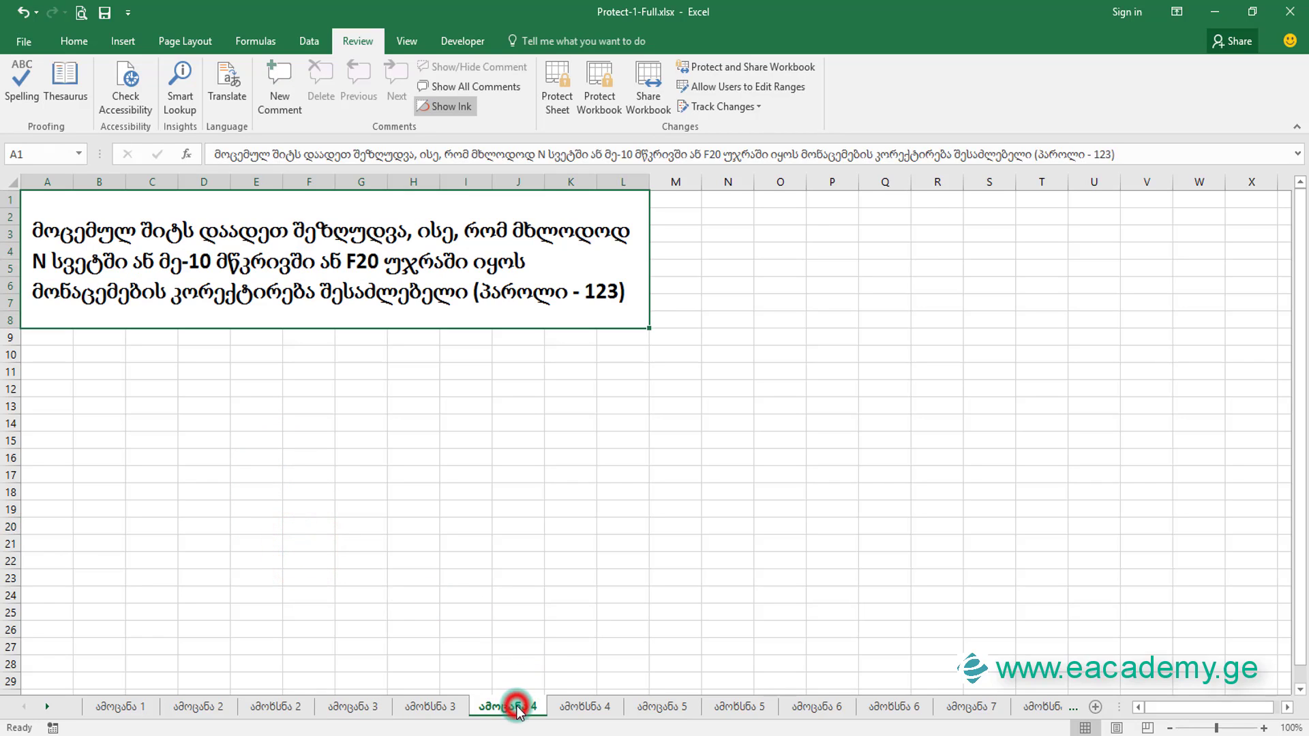
Uncheck Locked for the whole of column N on ამოცანა 4
{"action": "left_click", "coordinate": [284, 407]}
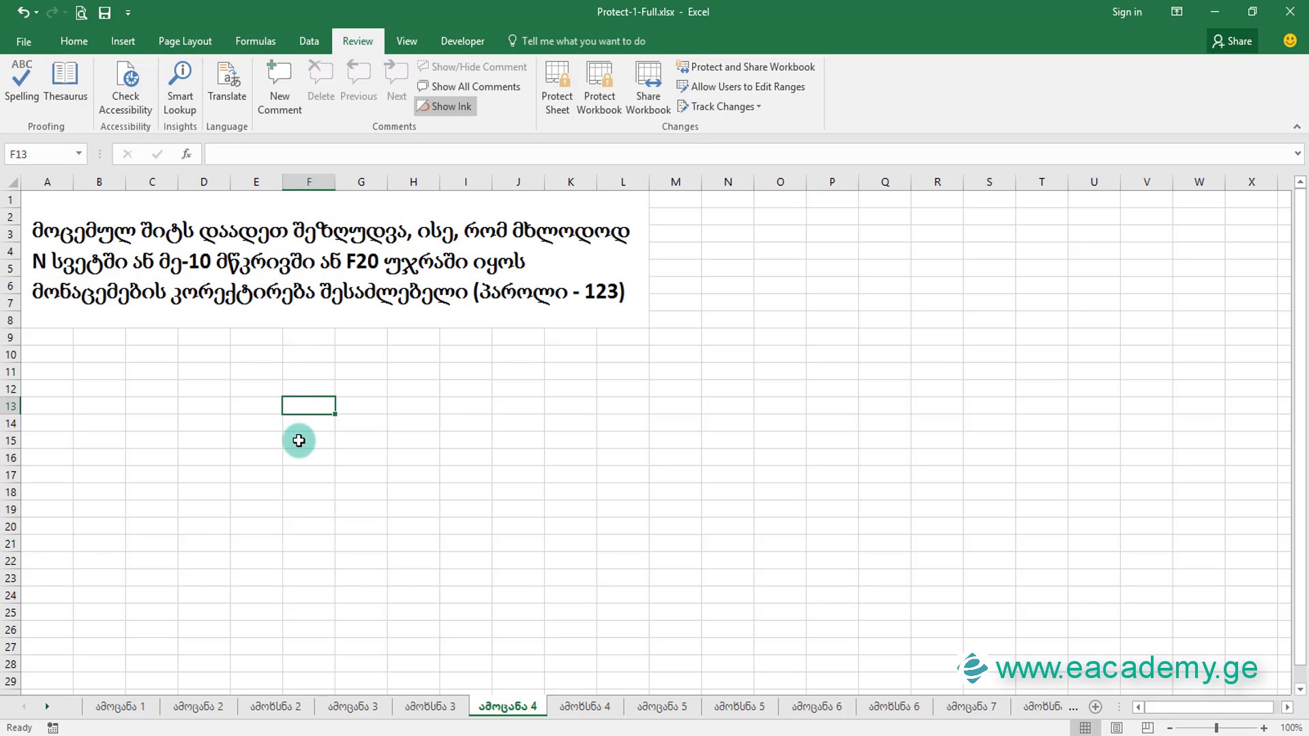
{"action": "left_click", "coordinate": [305, 180]}
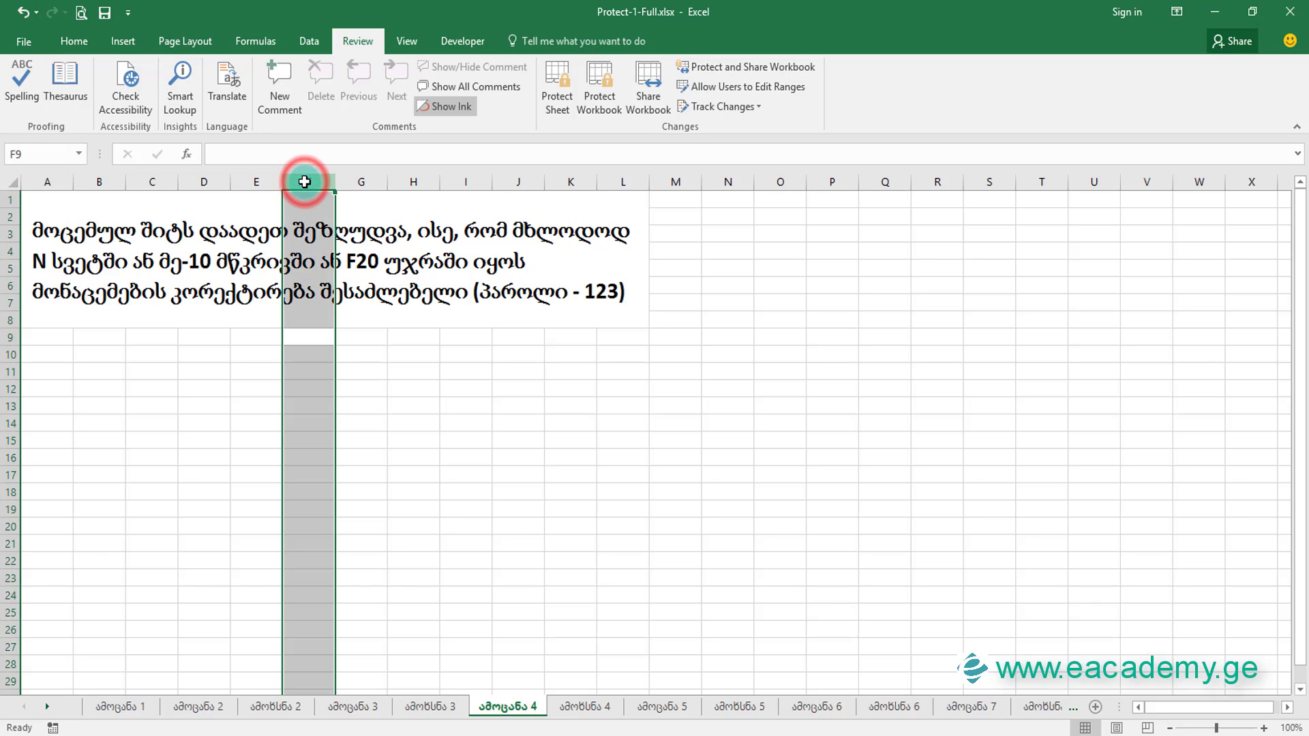
{"action": "right_click", "coordinate": [315, 366]}
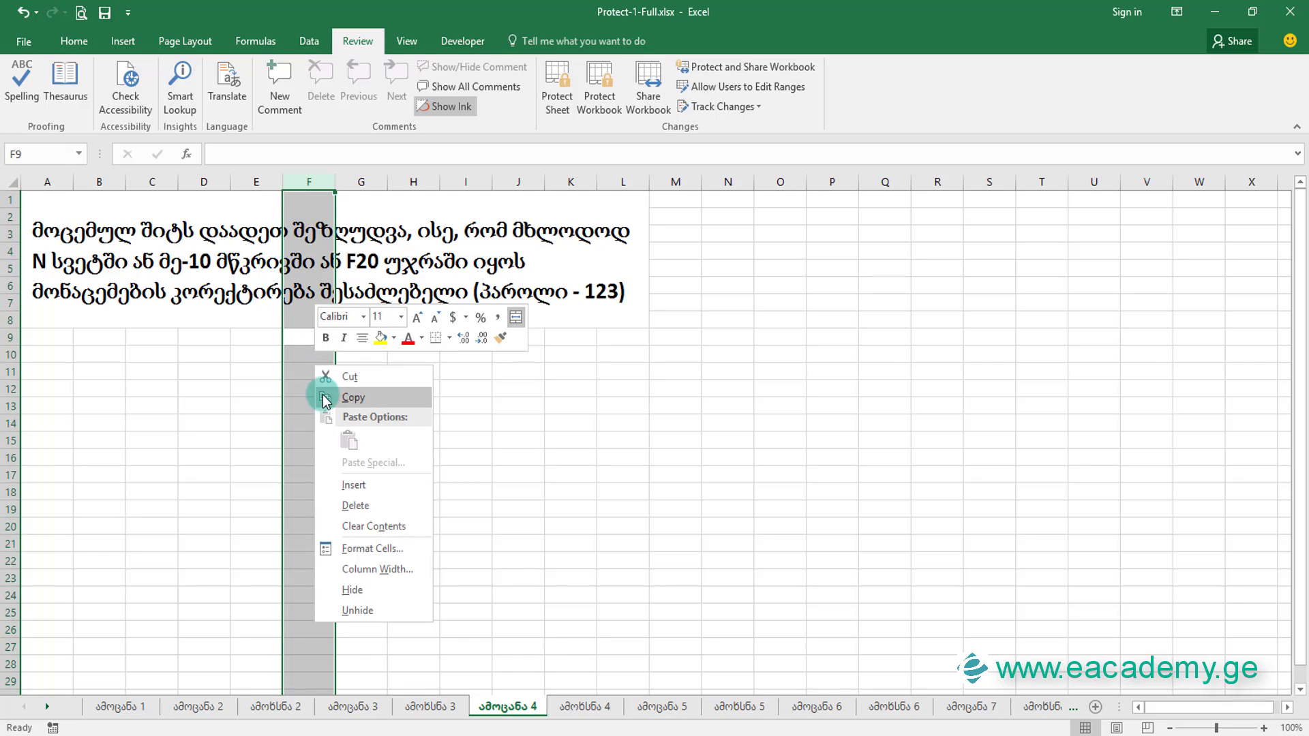
{"action": "left_click", "coordinate": [416, 185]}
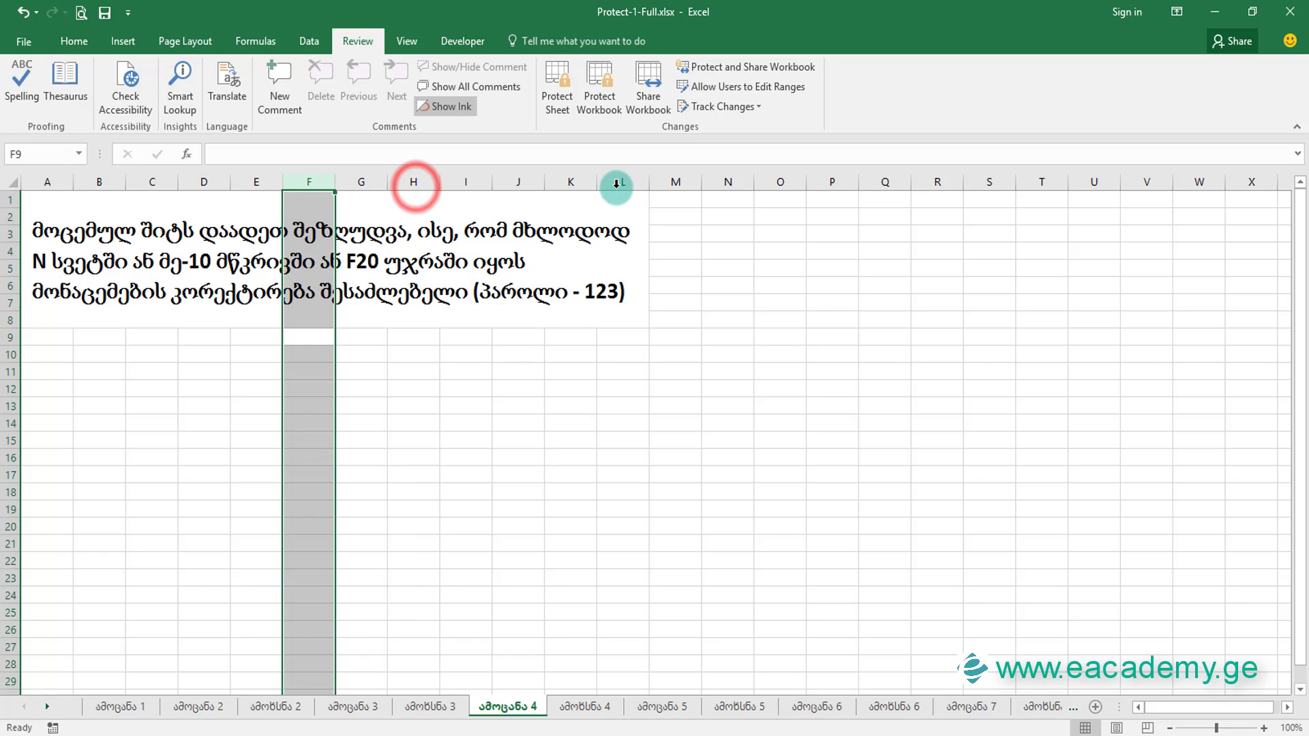
{"action": "left_click", "coordinate": [720, 184], "text": "ctrl"}
{"action": "right_click", "coordinate": [721, 184]}
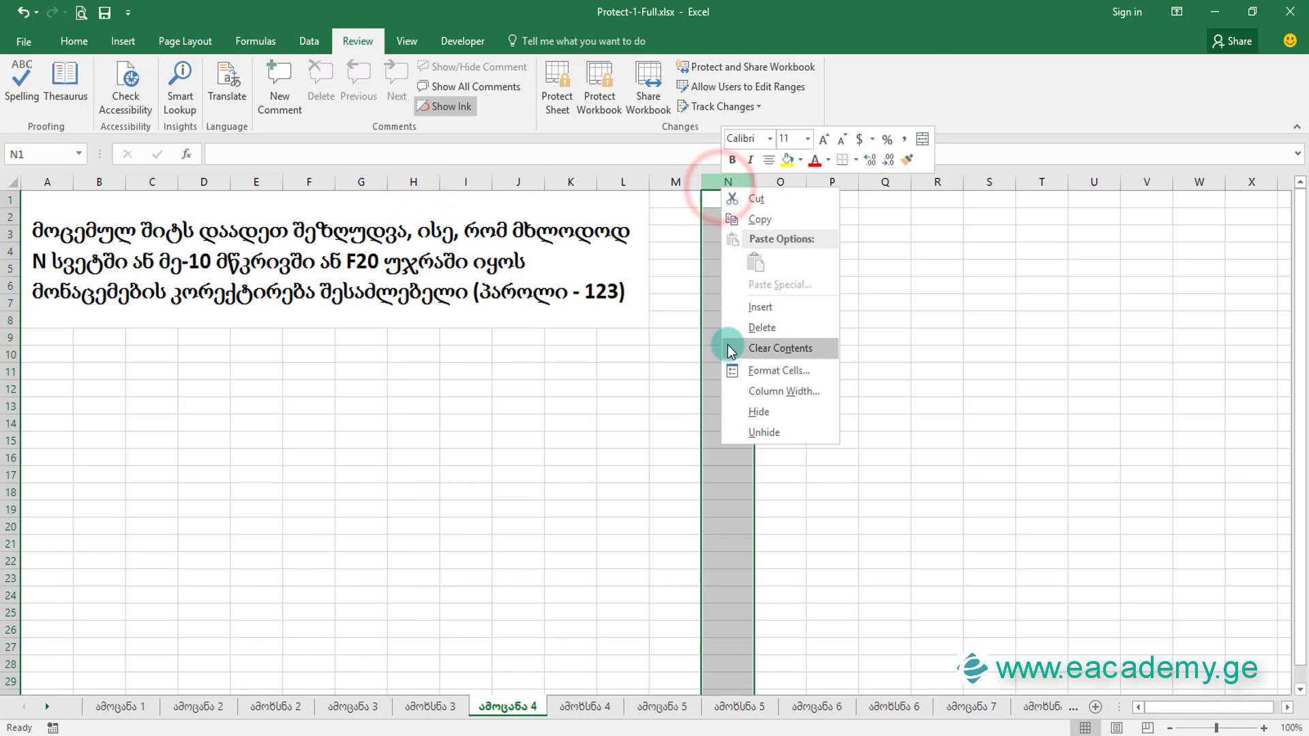
{"action": "left_click", "coordinate": [758, 370]}
{"action": "left_click", "coordinate": [560, 219]}
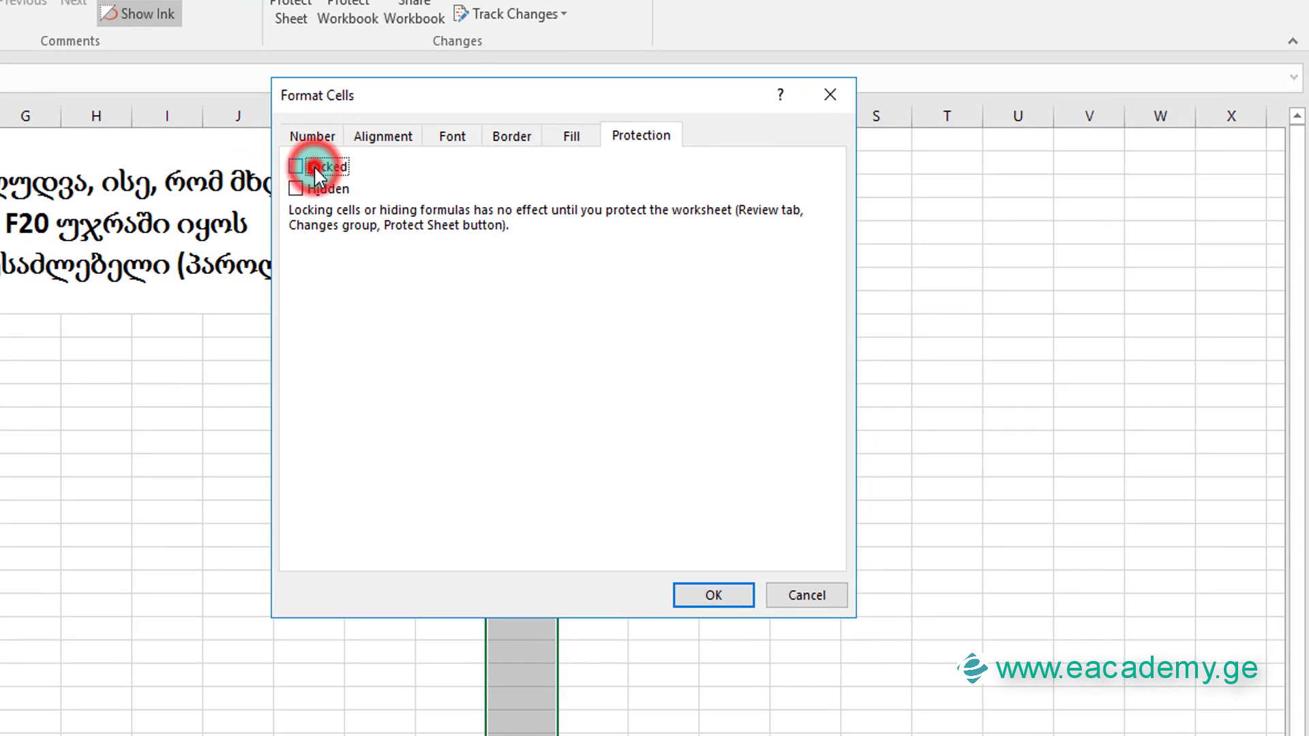
{"action": "left_click", "coordinate": [707, 597]}
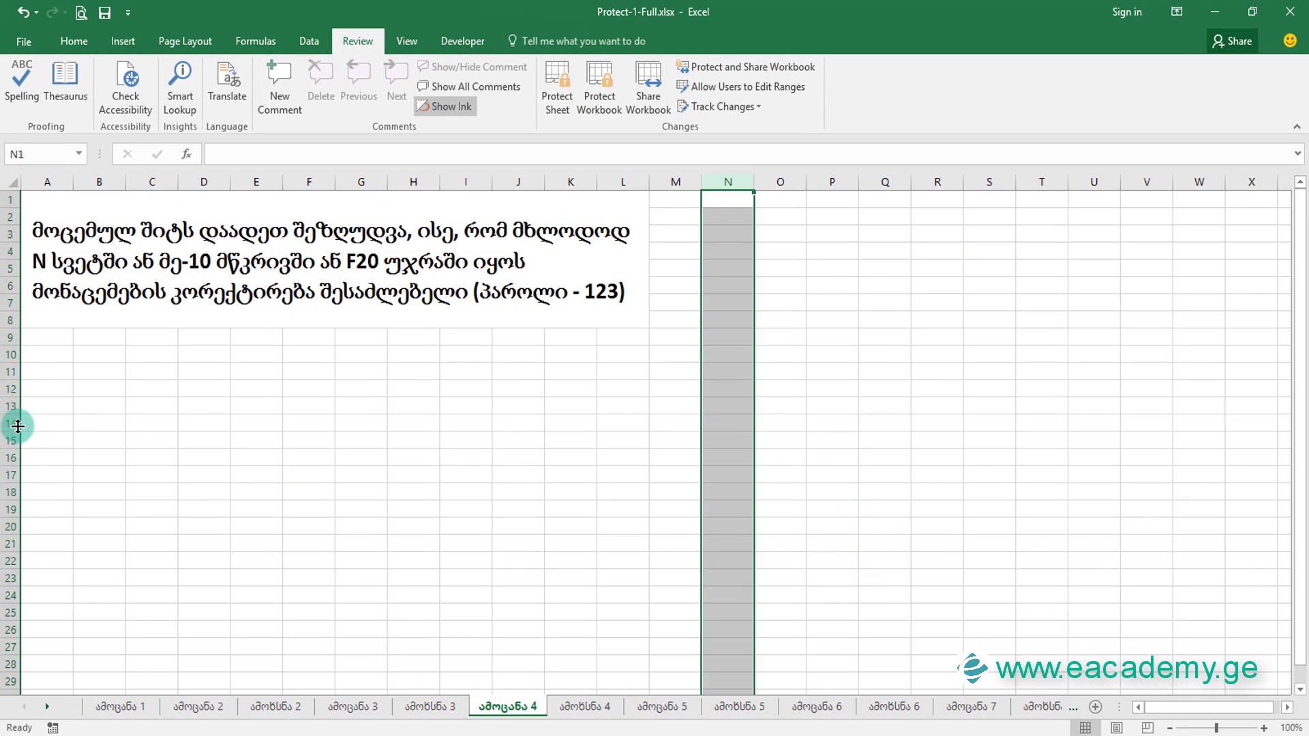
Uncheck Locked for all of row 10 in Format Cells
{"action": "left_click", "coordinate": [5, 355]}
{"action": "right_click", "coordinate": [7, 356]}
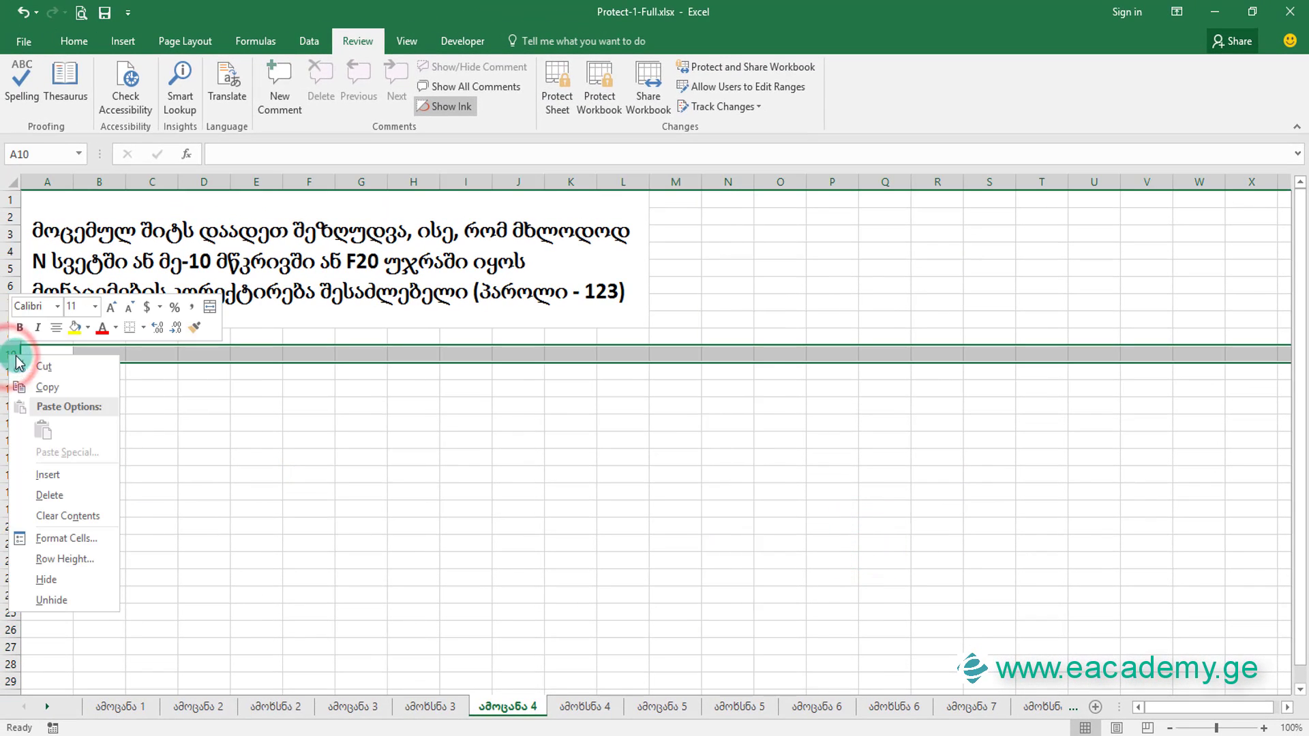
{"action": "left_click", "coordinate": [65, 538]}
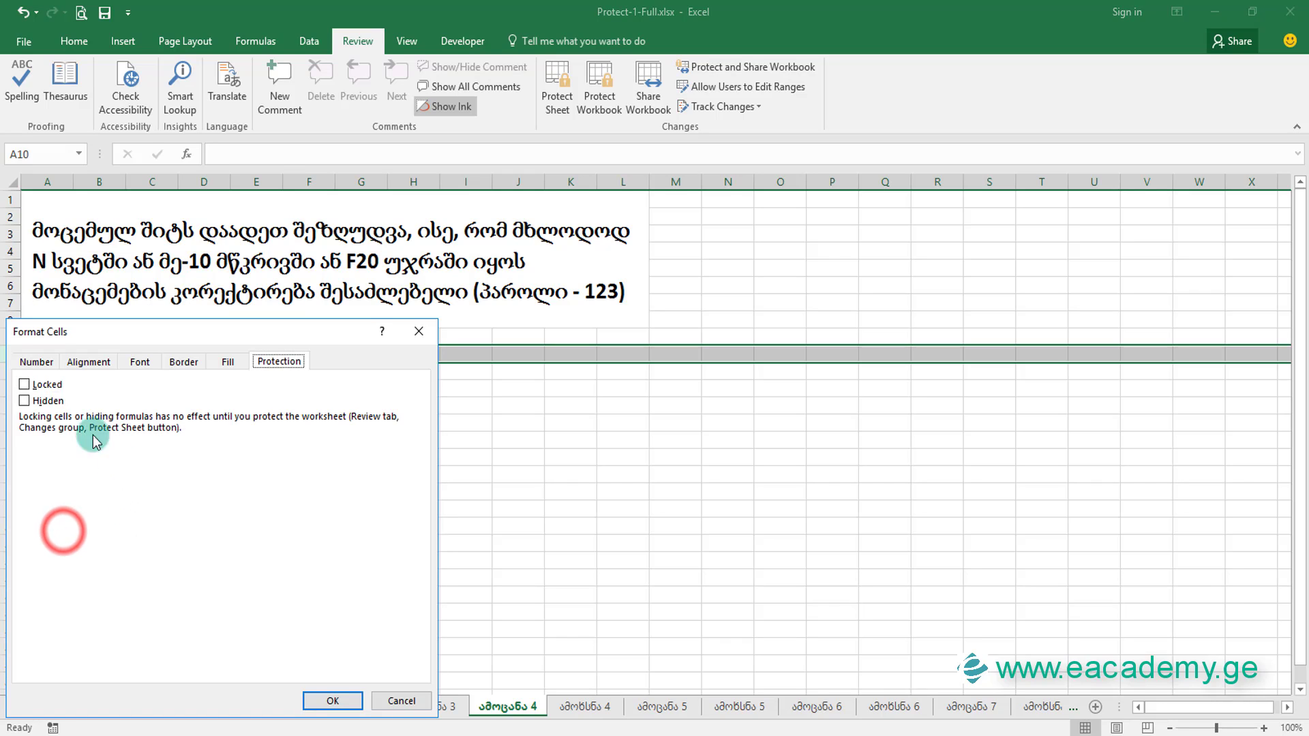
{"action": "left_click", "coordinate": [24, 383]}
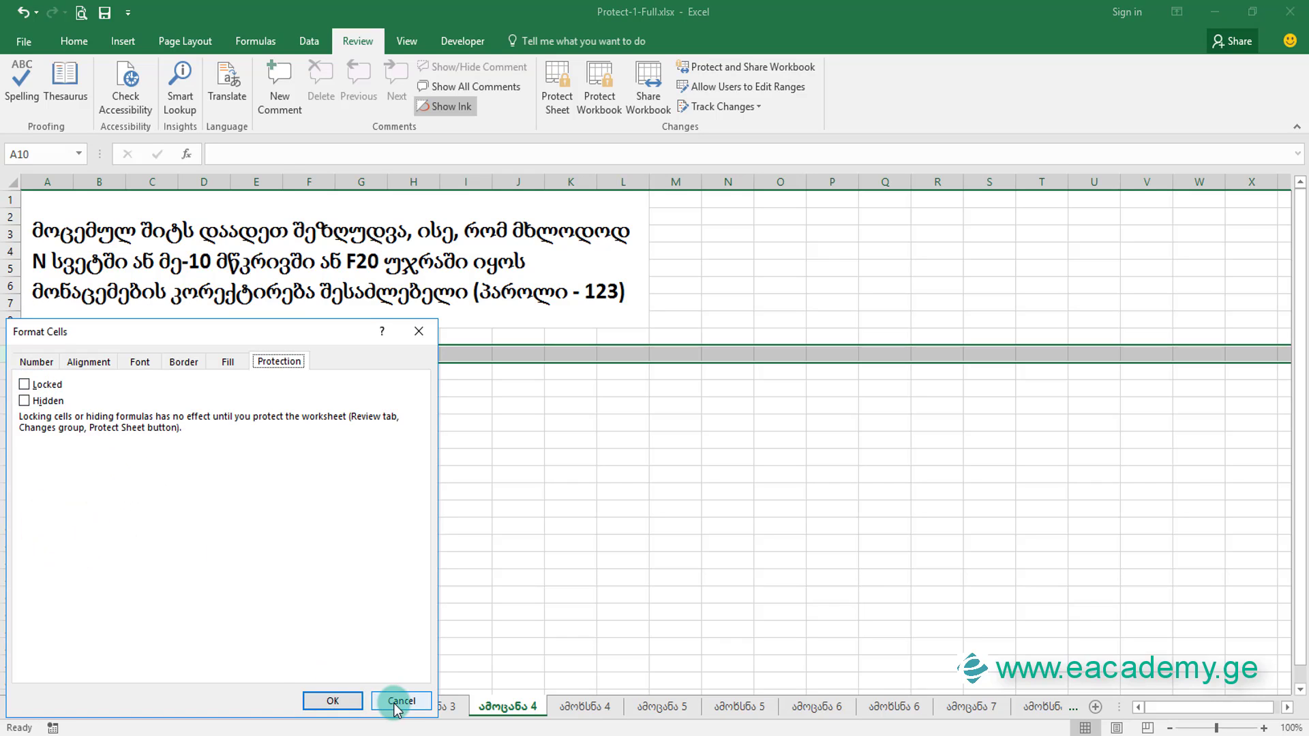
{"action": "left_click", "coordinate": [393, 700]}
{"action": "left_click", "coordinate": [309, 474]}
Review the Locked setting for row 12 and range A12:K12, keeping them locked
{"action": "left_click", "coordinate": [12, 387]}
{"action": "right_click", "coordinate": [13, 387]}
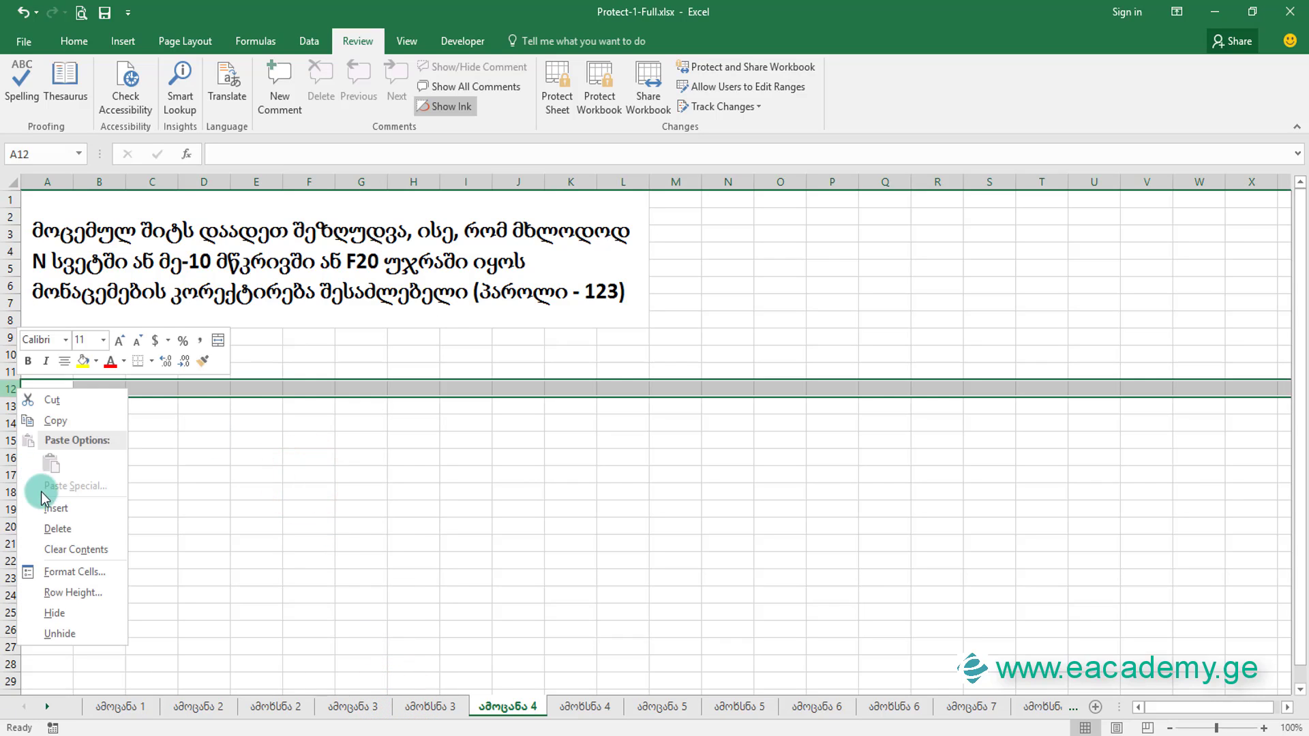
{"action": "left_click", "coordinate": [71, 573]}
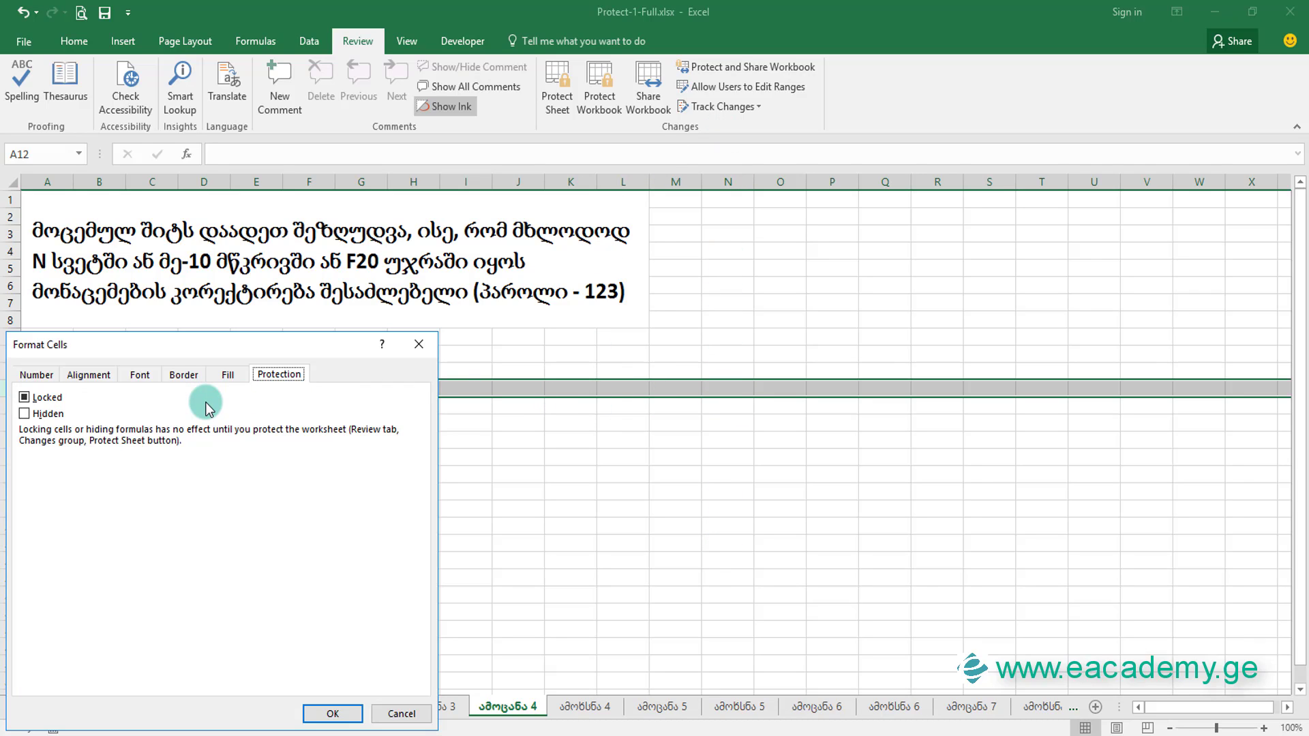
{"action": "left_click", "coordinate": [402, 713]}
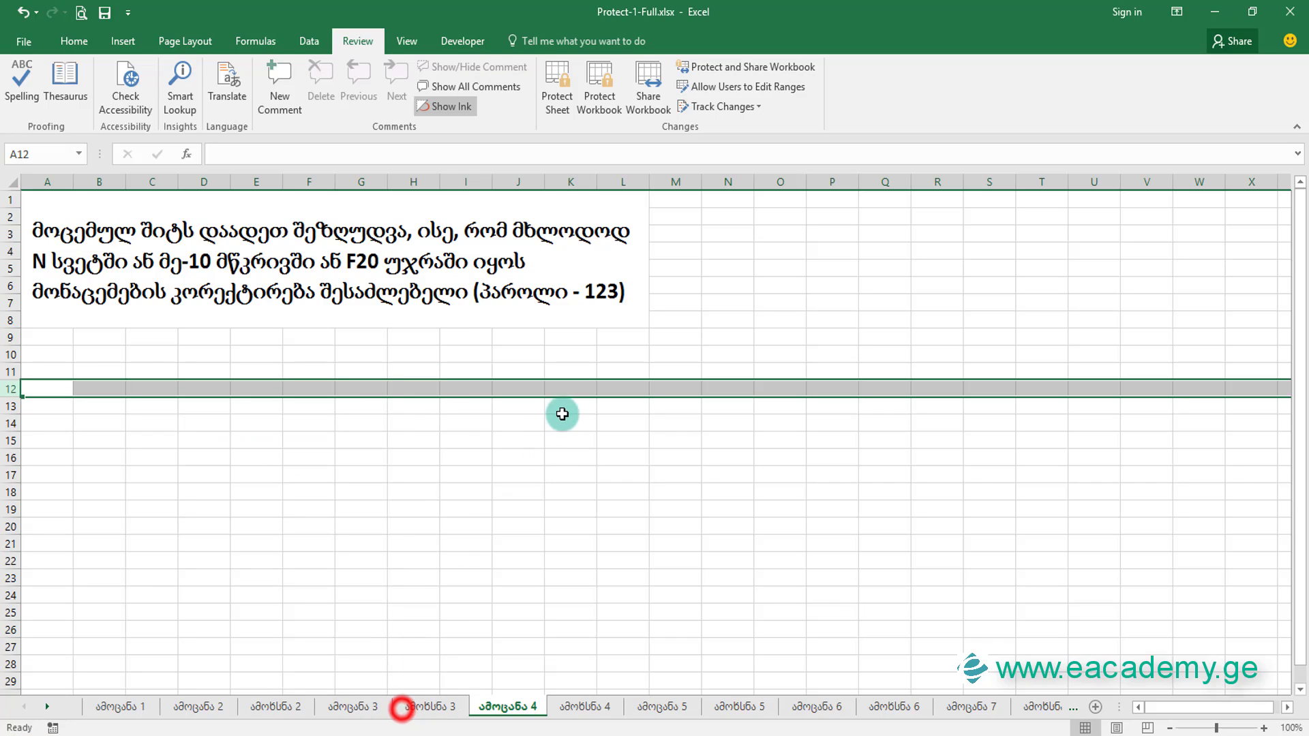
{"action": "left_click_drag", "start_coordinate": [572, 387], "coordinate": [59, 389]}
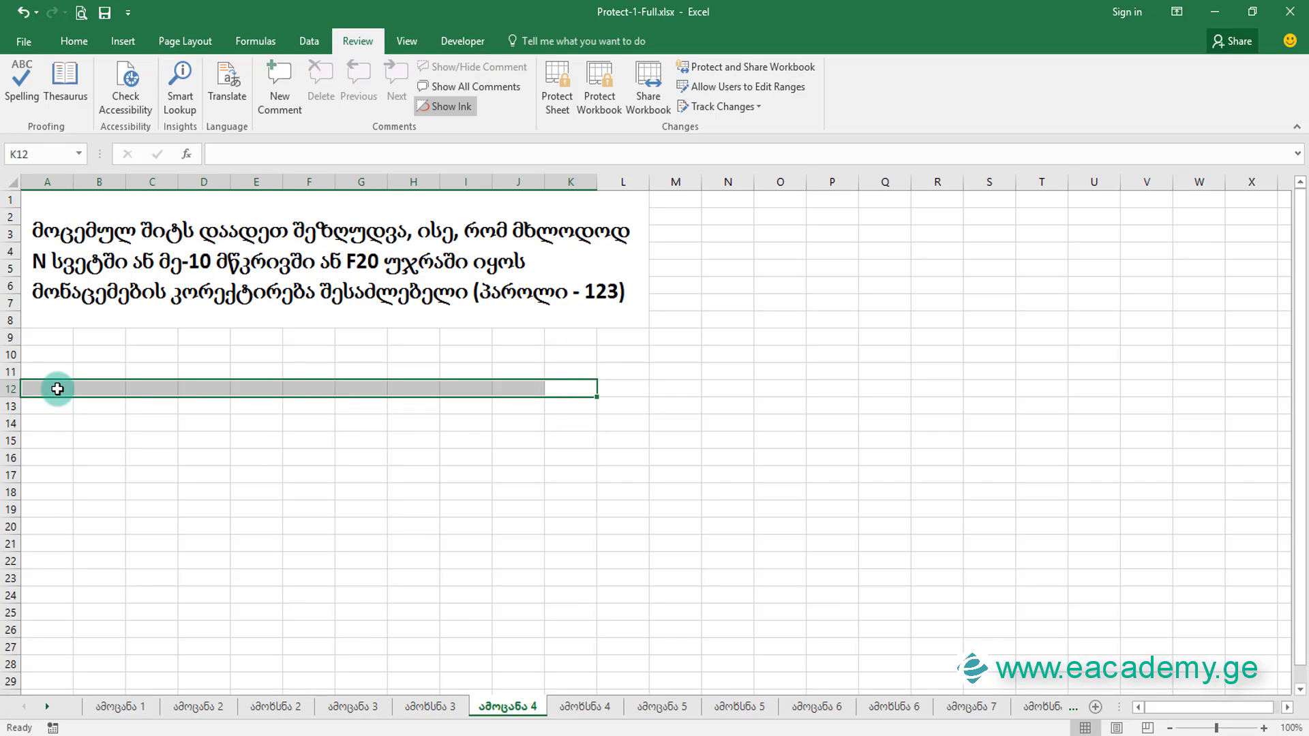
{"action": "right_click", "coordinate": [57, 389]}
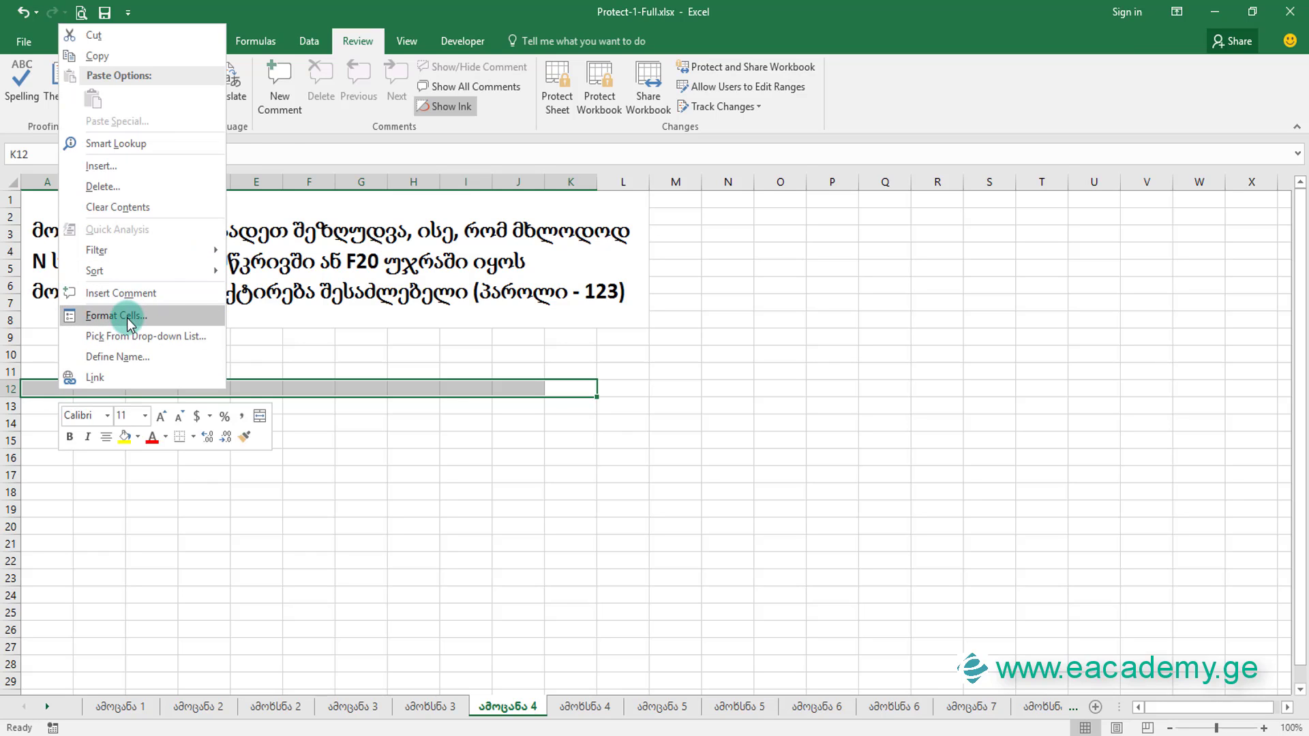
{"action": "left_click", "coordinate": [127, 318]}
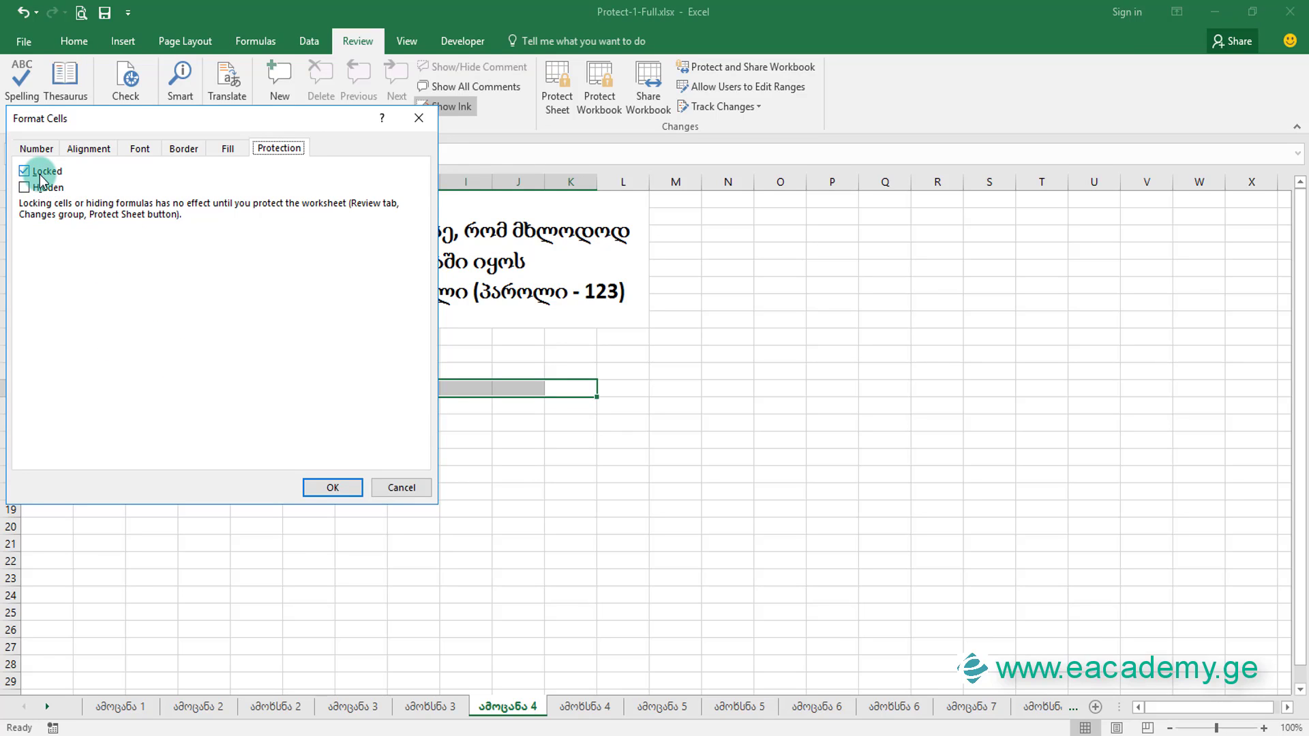
{"action": "left_click", "coordinate": [418, 488]}
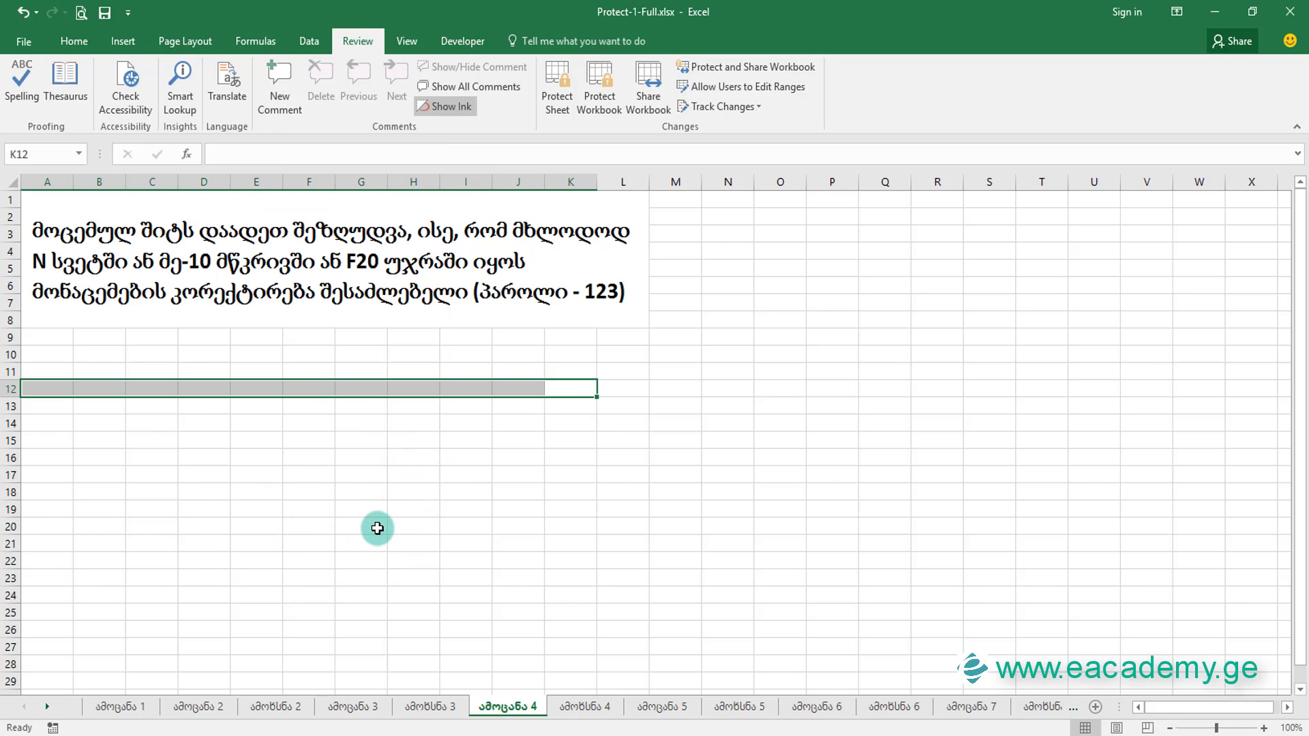
Unlock cell F20 through Format Cells protection settings
{"action": "left_click", "coordinate": [293, 526]}
{"action": "right_click", "coordinate": [293, 526]}
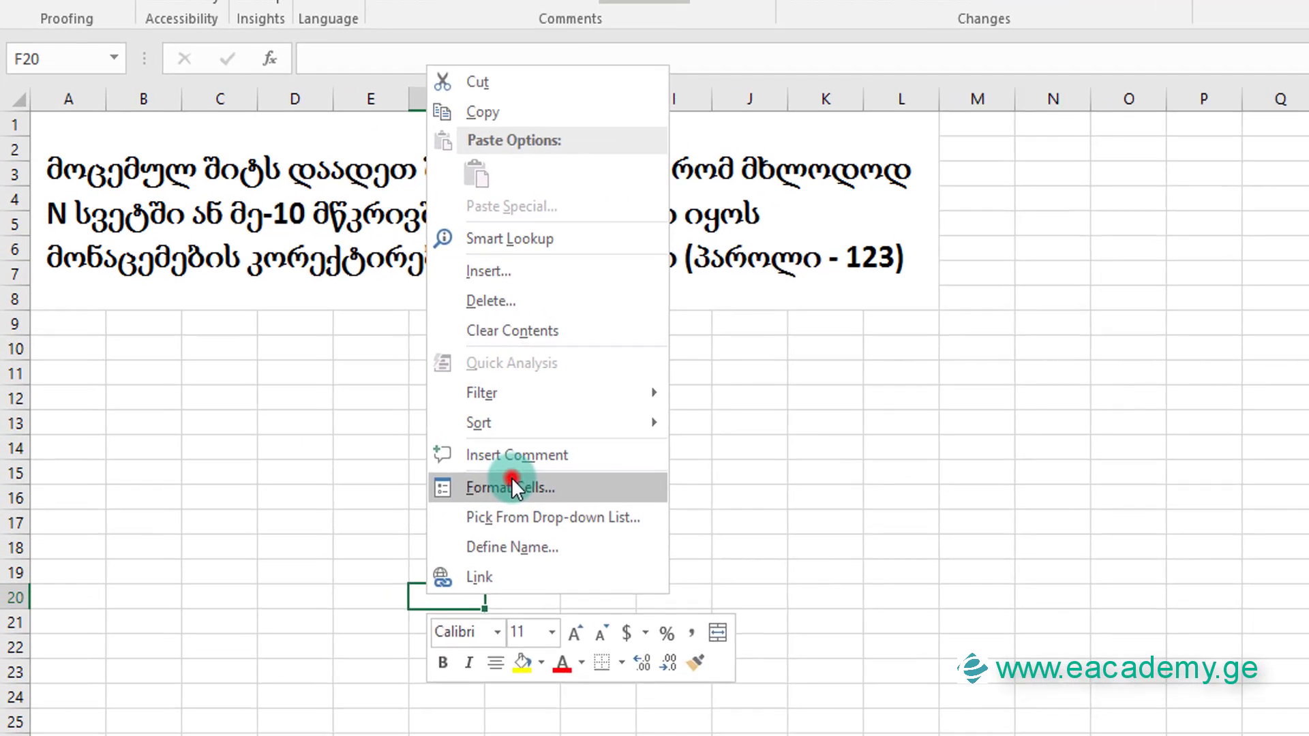
{"action": "left_click", "coordinate": [354, 449]}
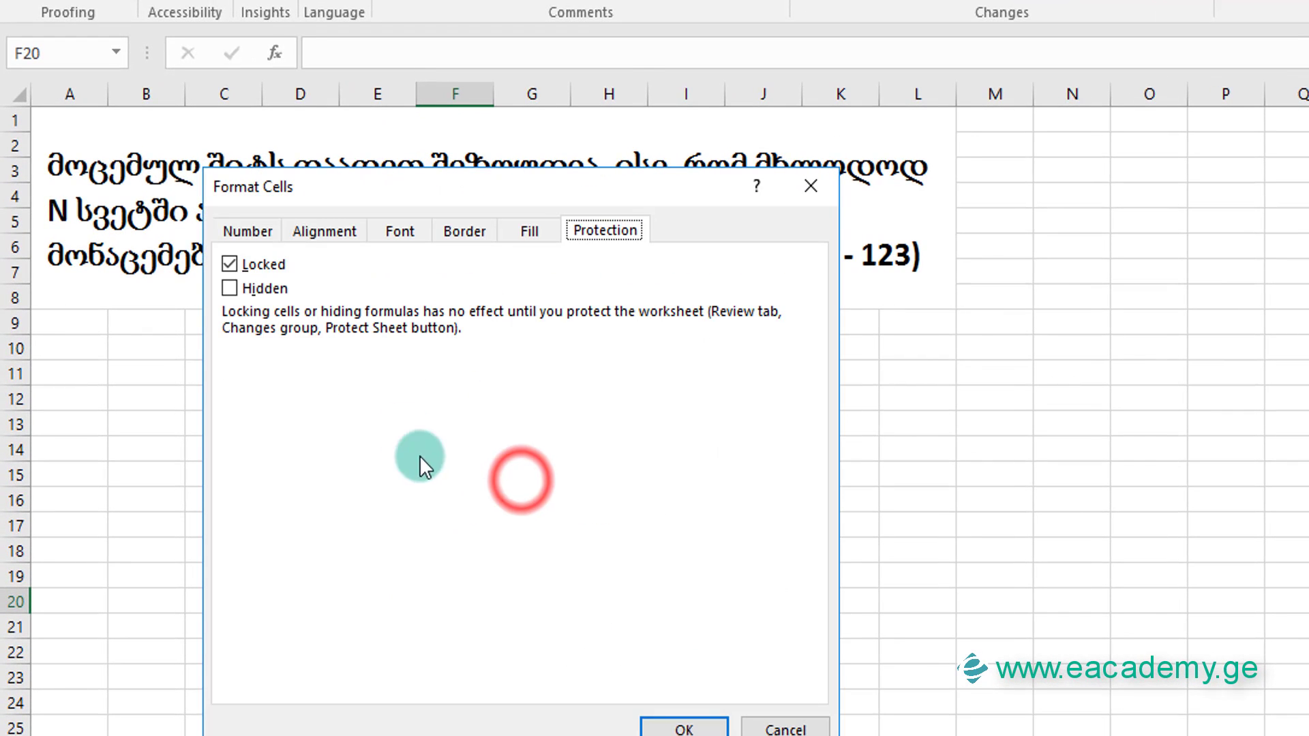
{"action": "left_click", "coordinate": [275, 266]}
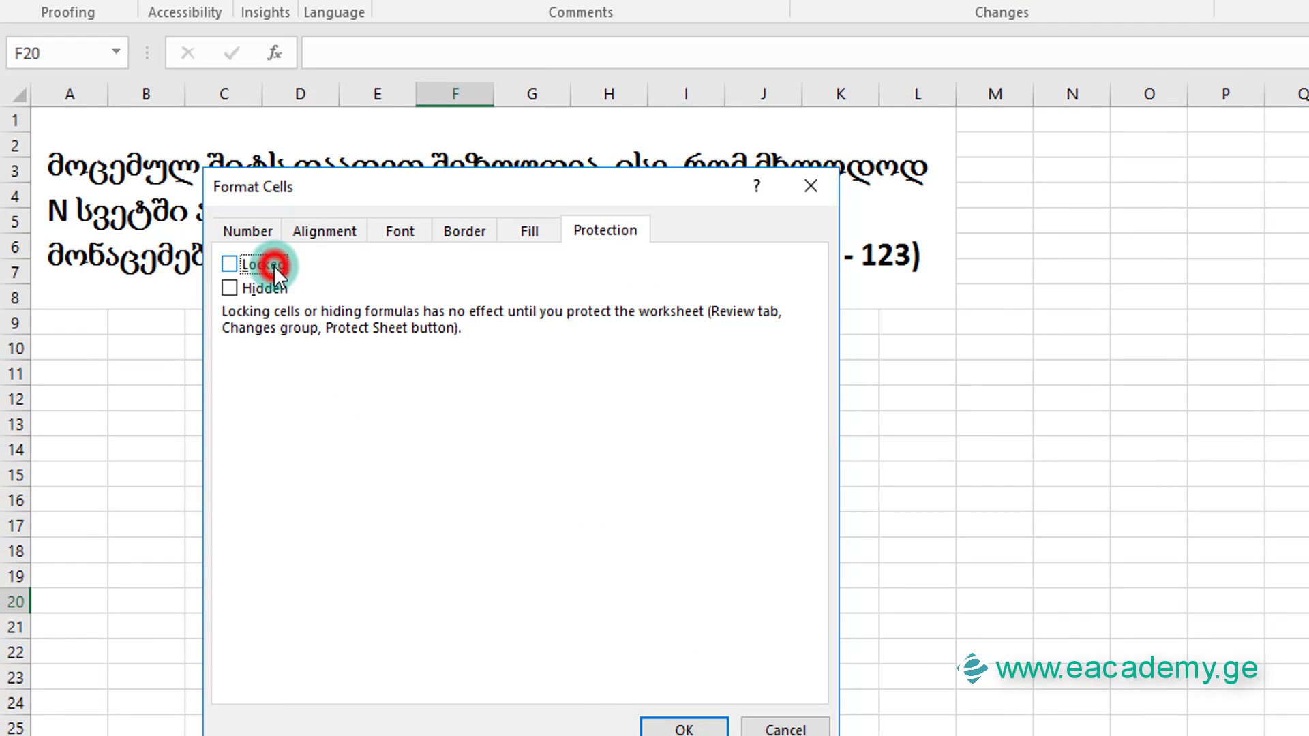
{"action": "left_click", "coordinate": [689, 730]}
{"action": "left_click", "coordinate": [564, 476]}
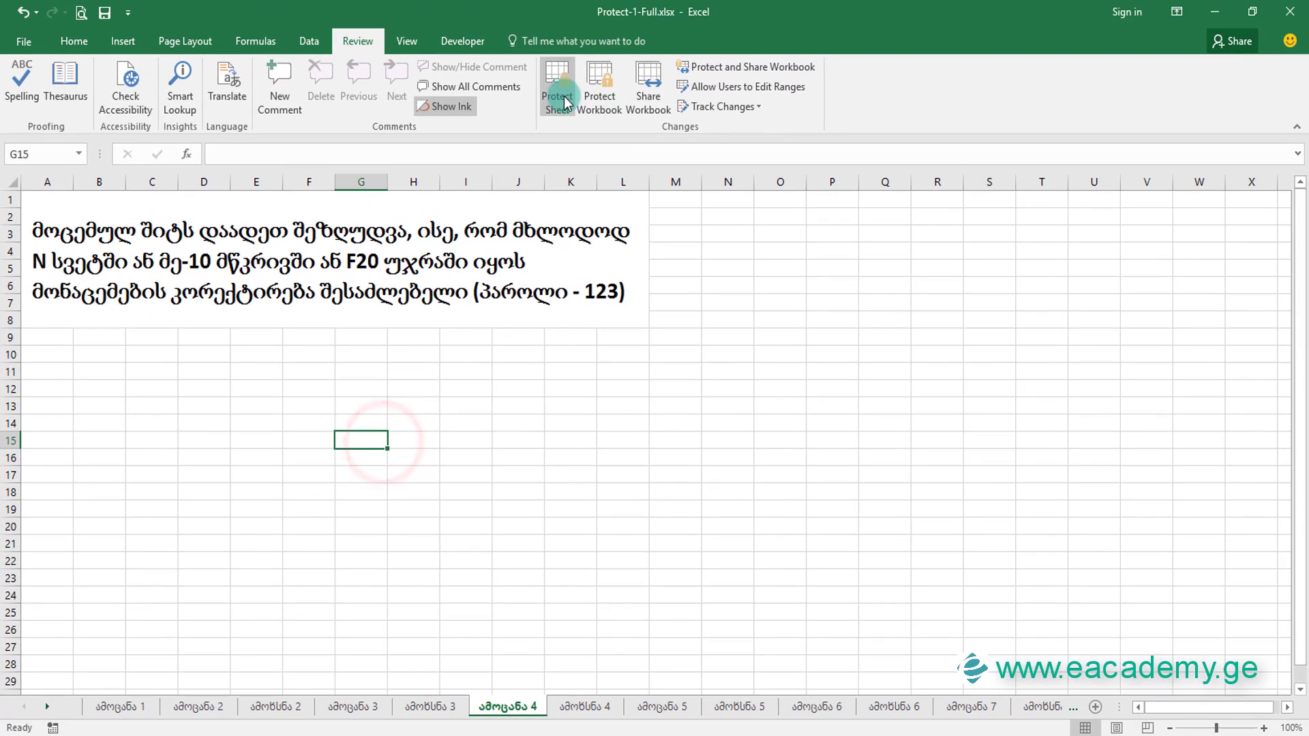
{"action": "left_click", "coordinate": [562, 86]}
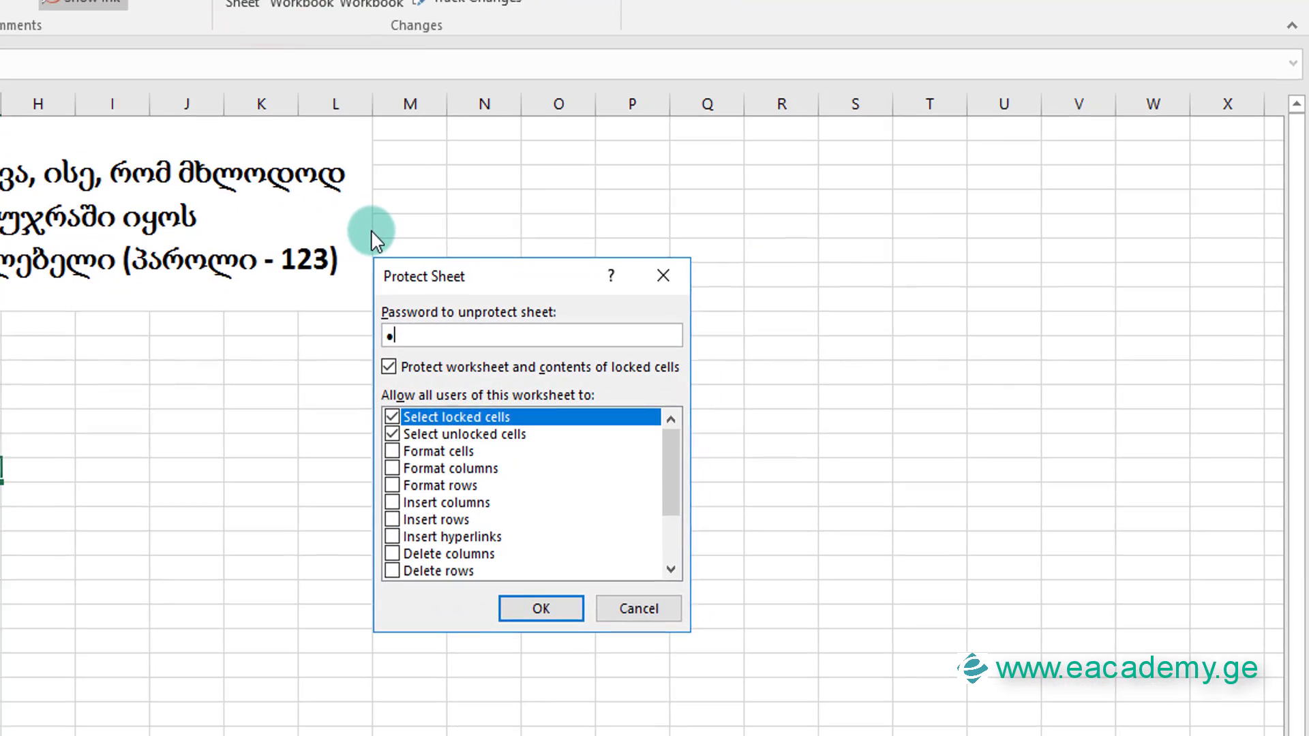
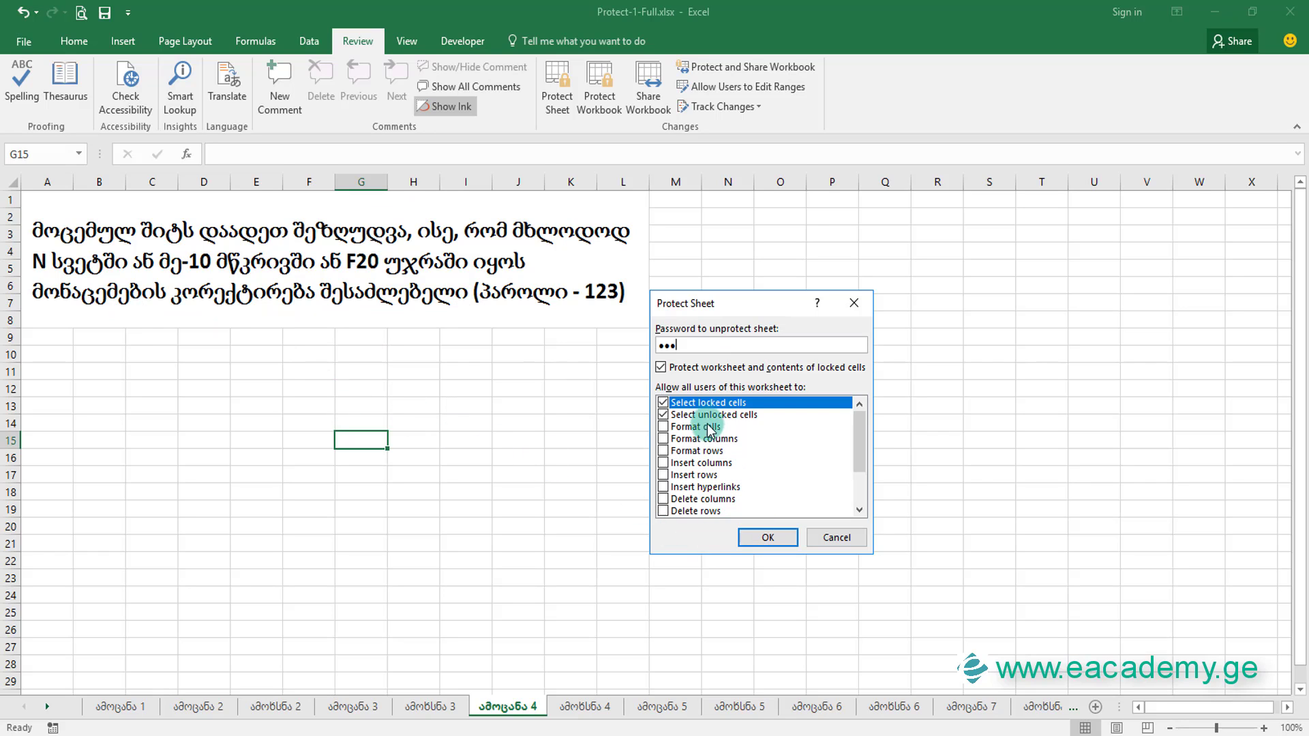
{"action": "left_click", "coordinate": [753, 538]}
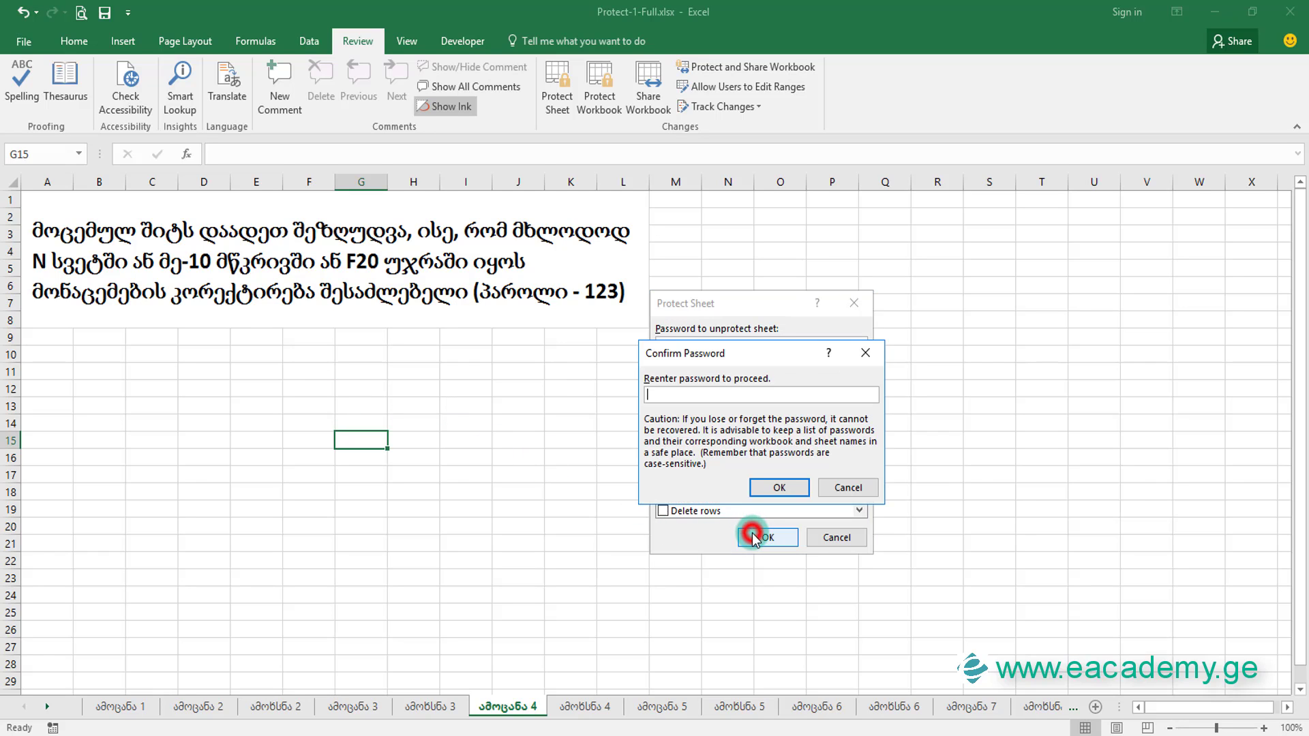
{"action": "key", "text": "Return"}
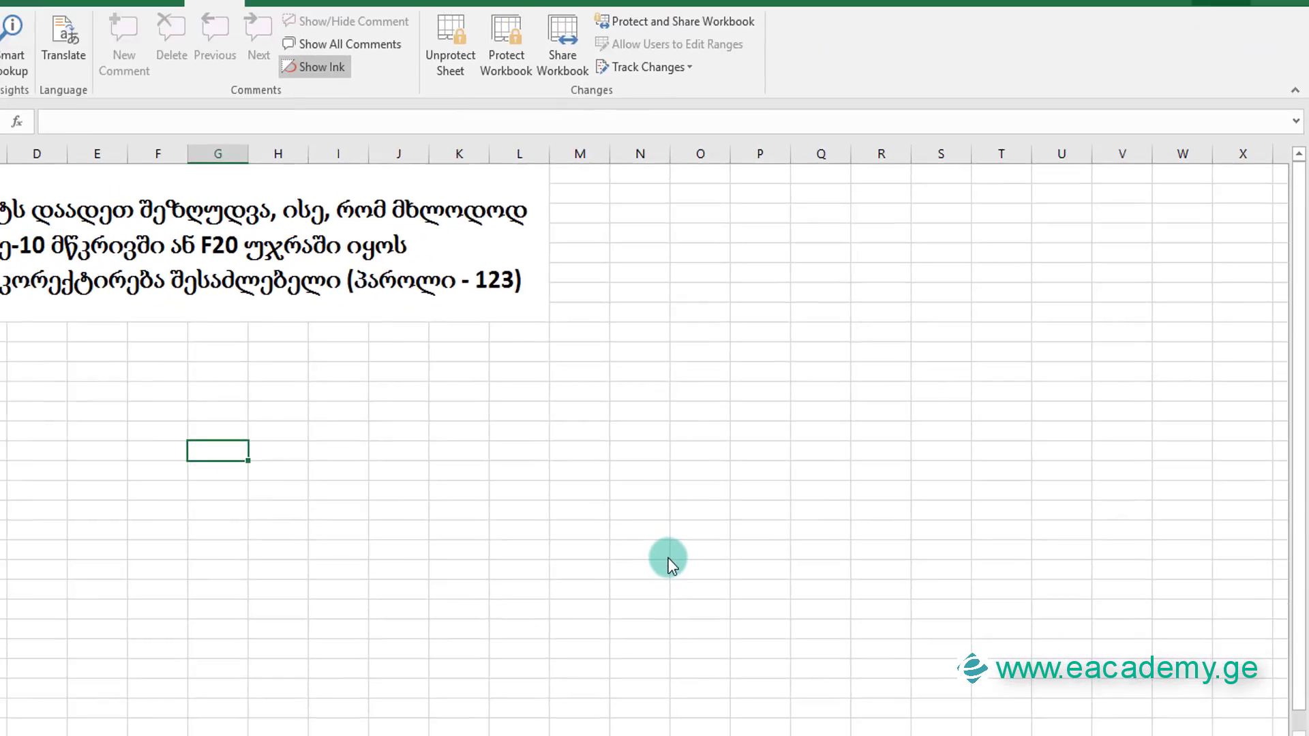
Type test text into N4, then confirm locked cells refuse edits with a warning
{"action": "left_click", "coordinate": [731, 245]}
{"action": "type", "text": "ფგჰ"}
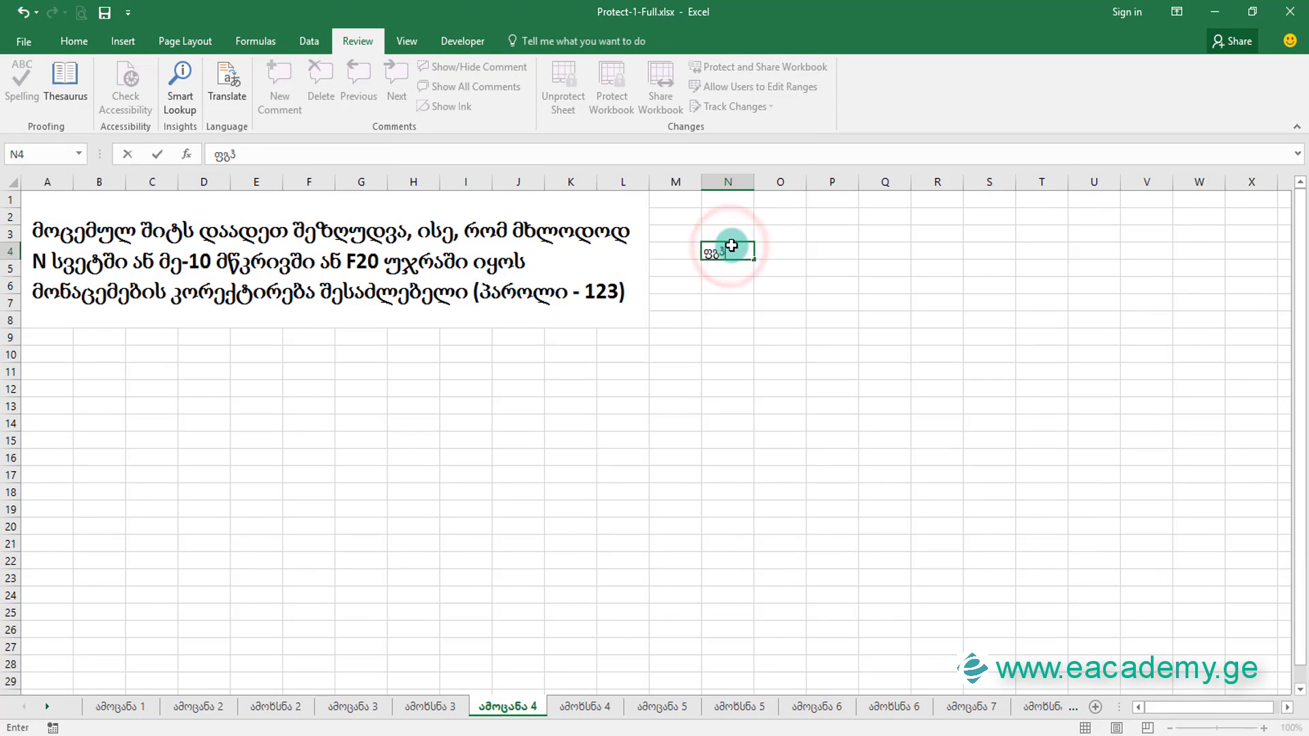
{"action": "type", "text": " დფგჰ დფგჰ ჰ ფგჰ ფგჰ"}
{"action": "left_click", "coordinate": [780, 200]}
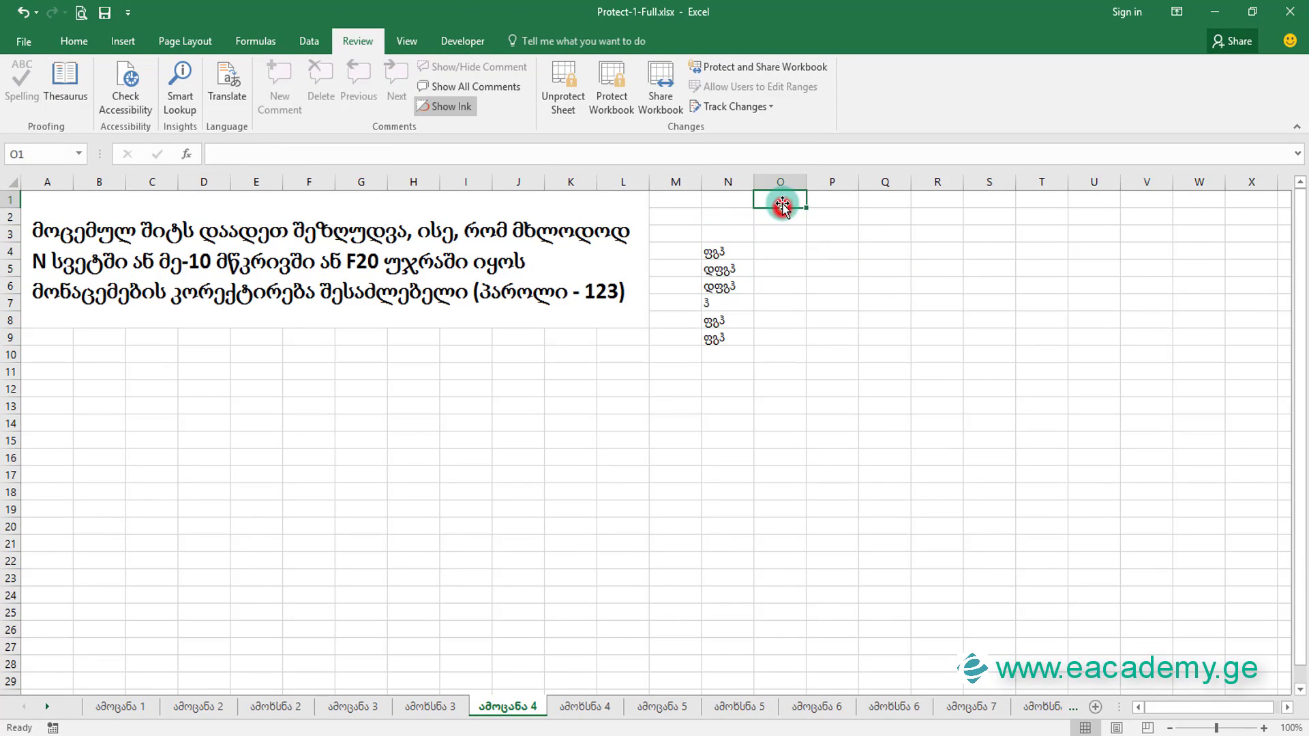
{"action": "type", "text": "ფ"}
{"action": "key", "text": "Return"}
{"action": "key", "text": "Down"}
{"action": "key", "text": "Down"}
{"action": "key", "text": "Down"}
{"action": "type", "text": "ფ"}
{"action": "key", "text": "Return"}
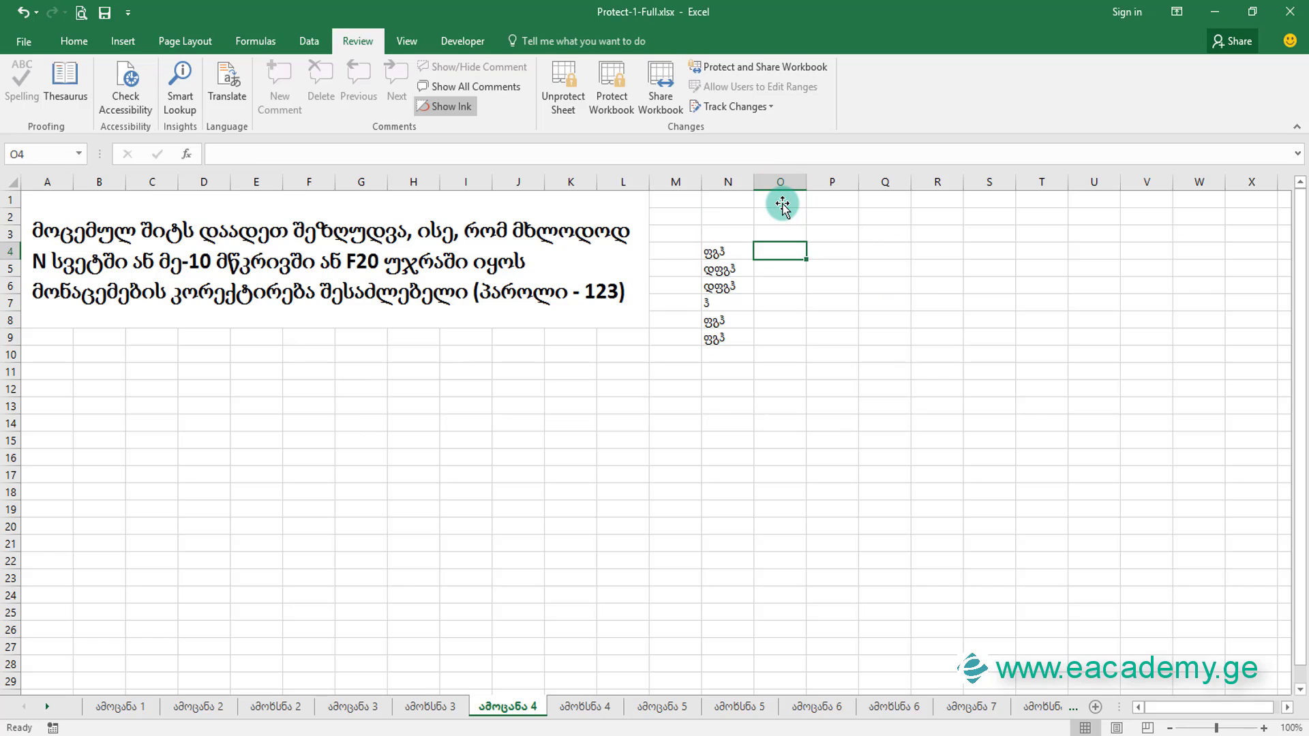
Fill B10:G10 with test text; the next locked cell triggers the protection warning
{"action": "left_click", "coordinate": [81, 353]}
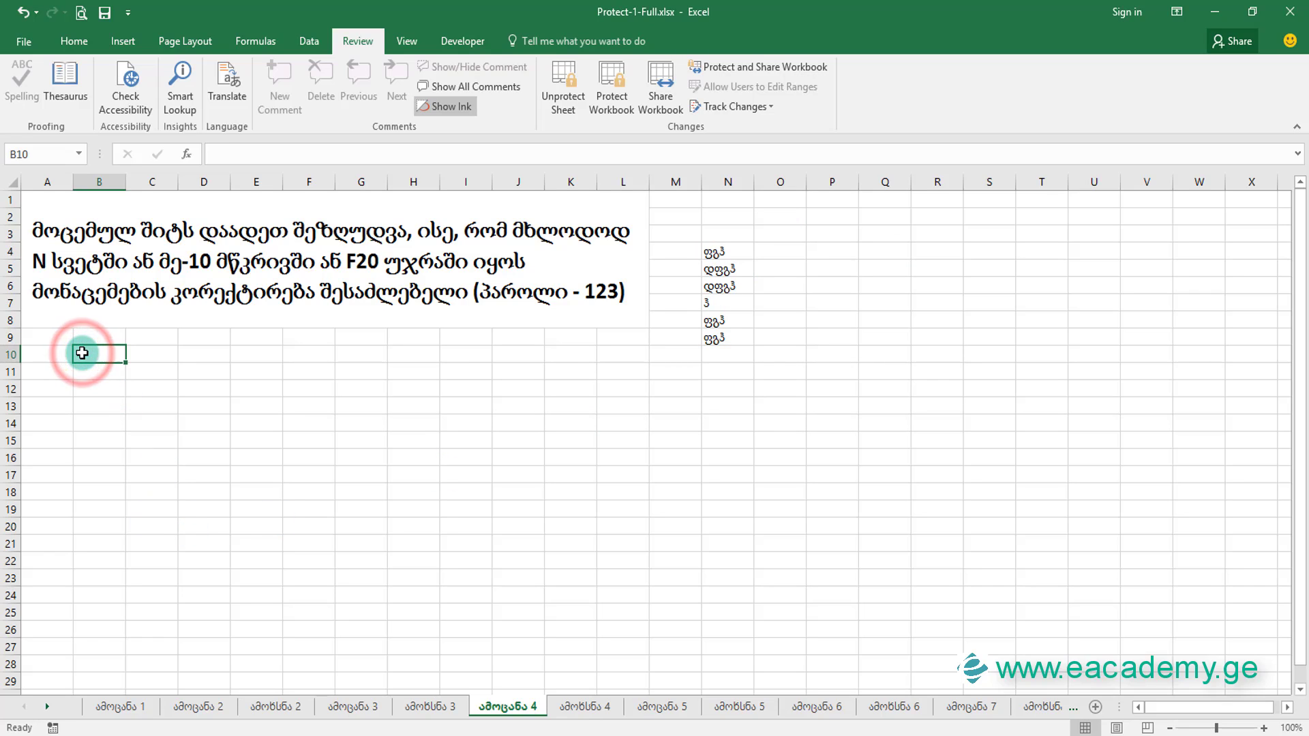
{"action": "type", "text": "ჯჰგ\tჯჰგ\tჯჰგ\tჯჰ\tგჯჰ\tგ"}
{"action": "key", "text": "Return"}
{"action": "type", "text": "ჯვბ"}
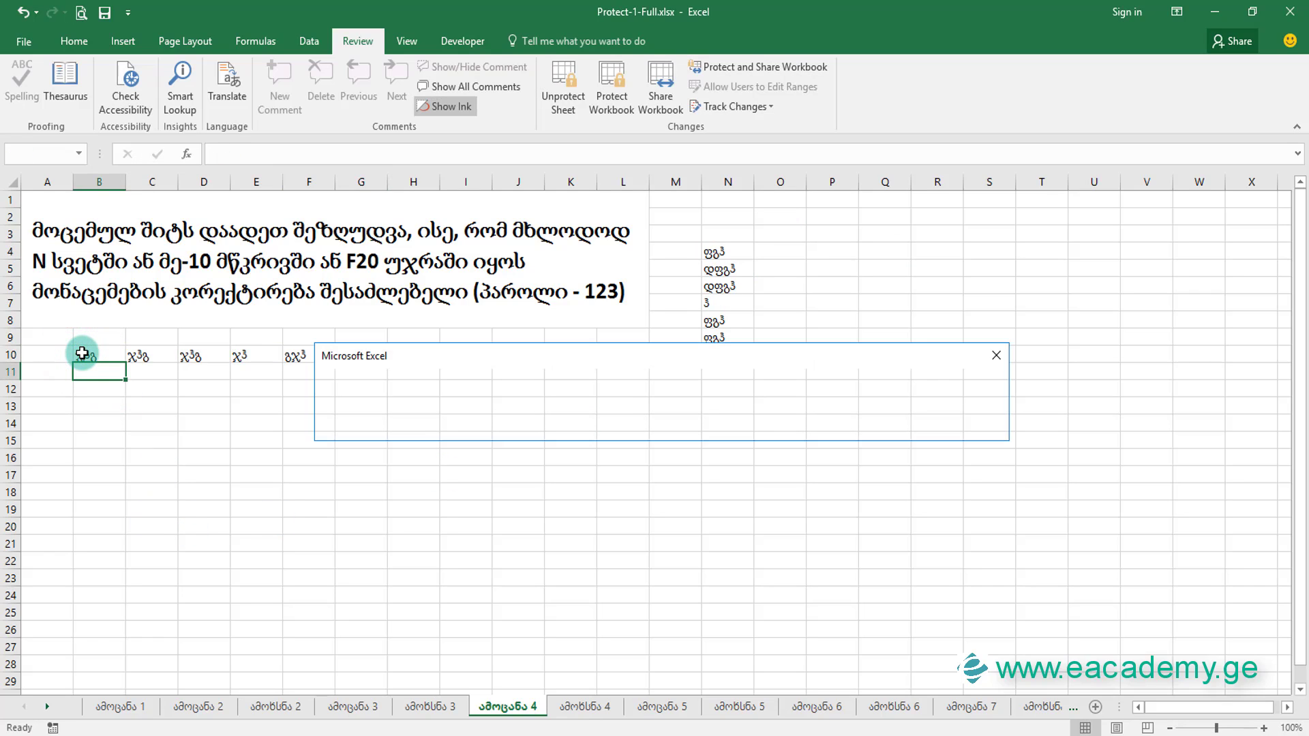
{"action": "key", "text": "Return"}
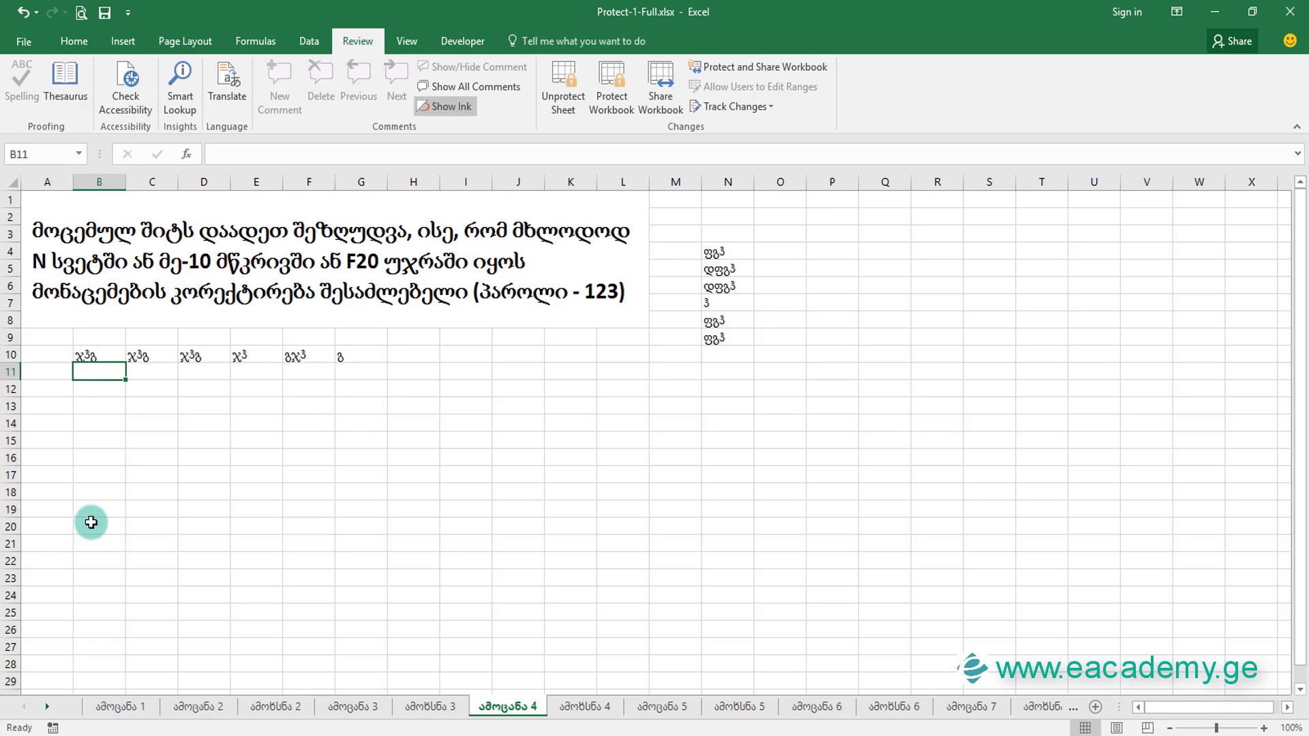
Enter test text in F20 after locked cells refuse selection, then go to sheet ამოცანა 5
{"action": "left_click", "coordinate": [38, 526]}
{"action": "left_click", "coordinate": [360, 537]}
{"action": "left_click", "coordinate": [306, 532]}
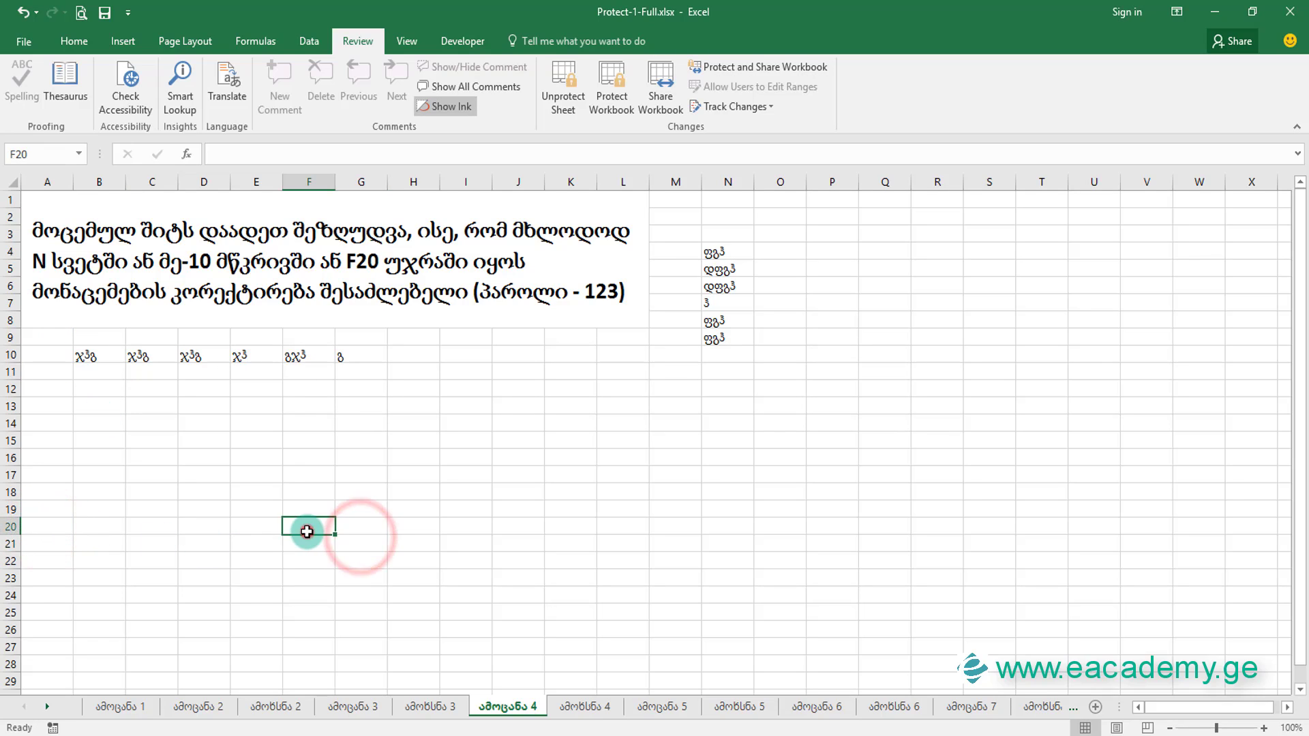
{"action": "type", "text": "ღსფსსგ"}
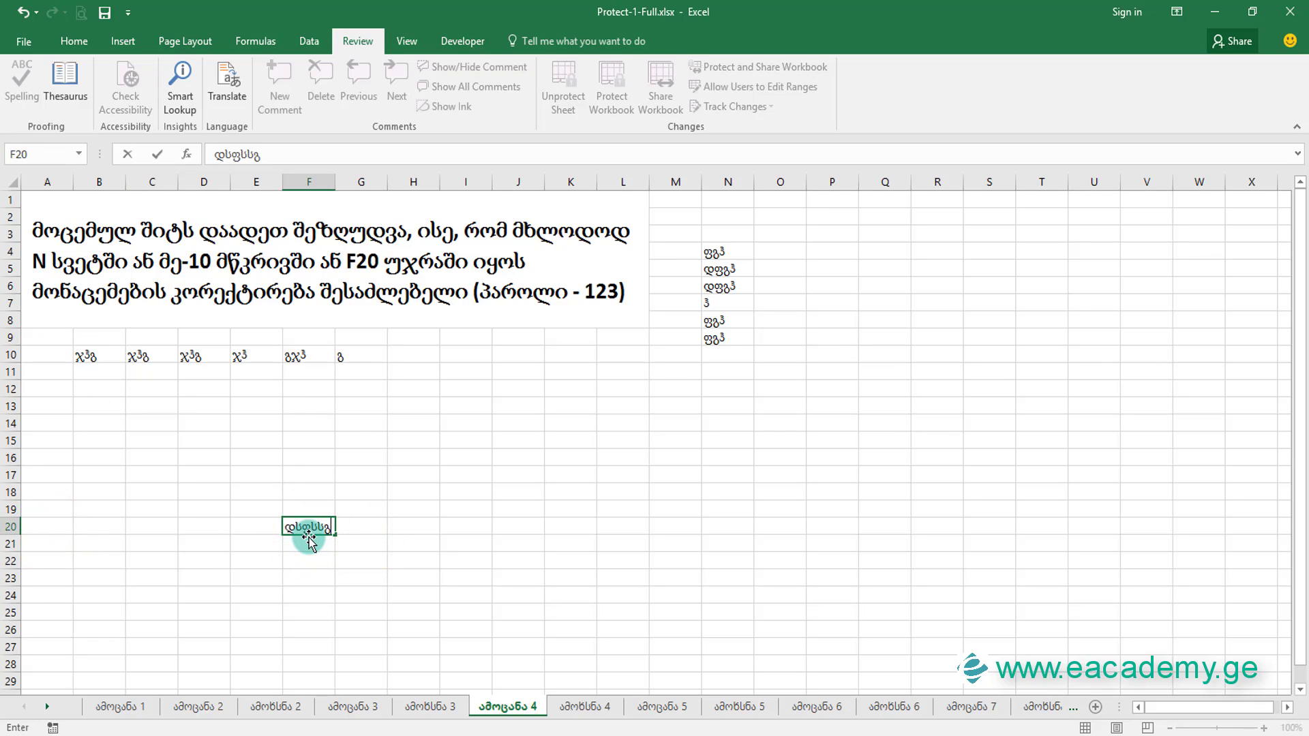
{"action": "key", "text": "Return"}
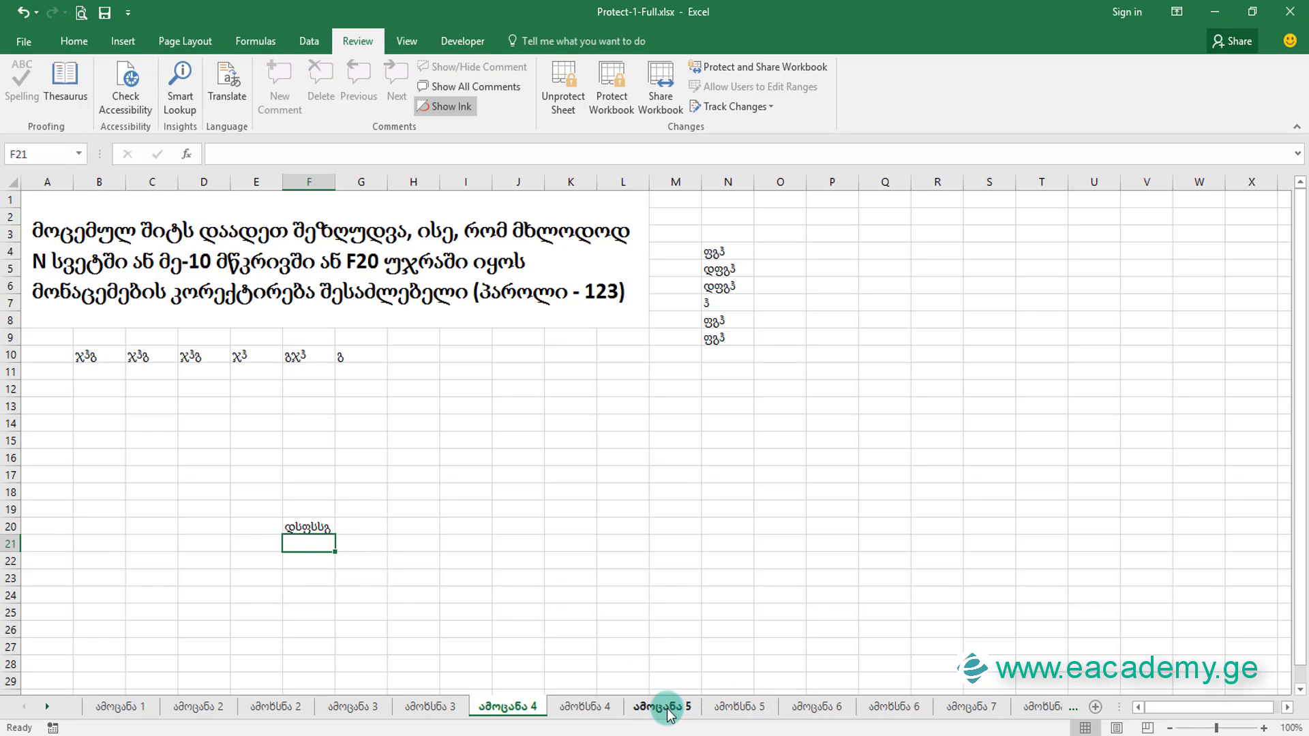
{"action": "left_click", "coordinate": [668, 709]}
Unlock the whole of column N in Format Cells
{"action": "left_click", "coordinate": [308, 475]}
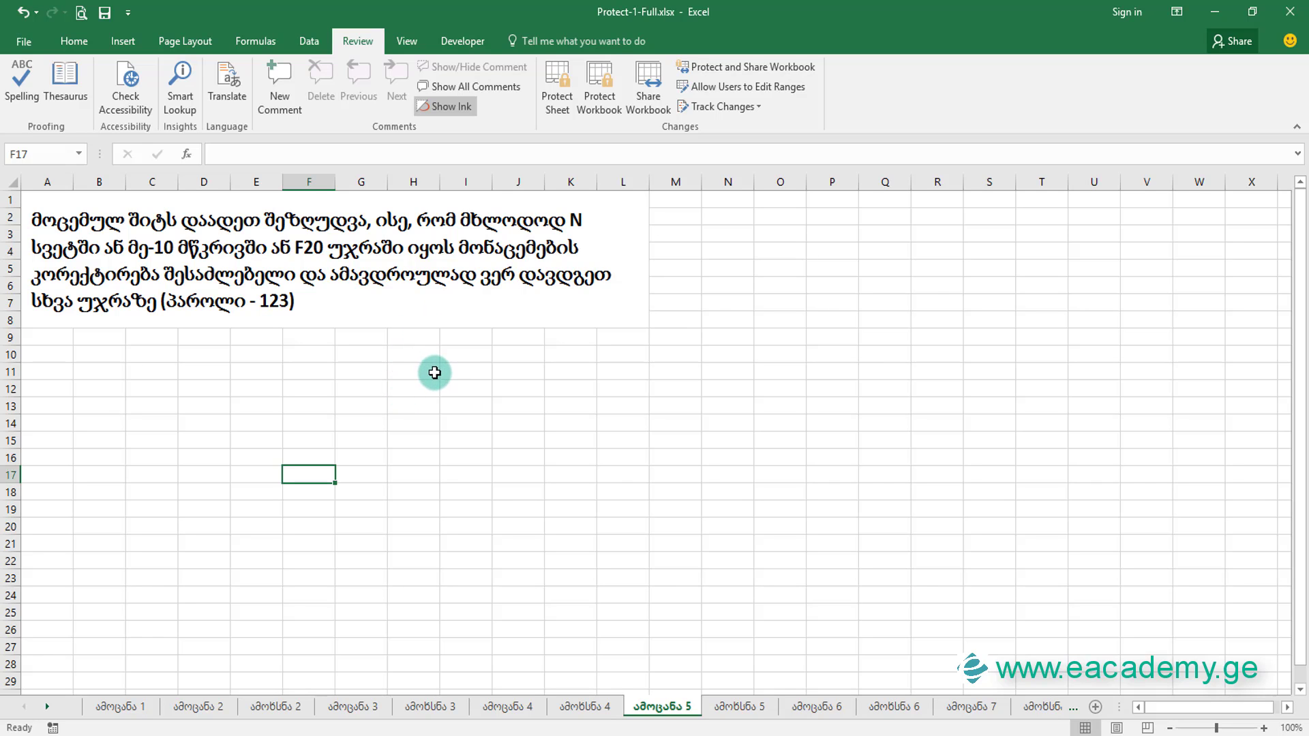
{"action": "left_click", "coordinate": [722, 184]}
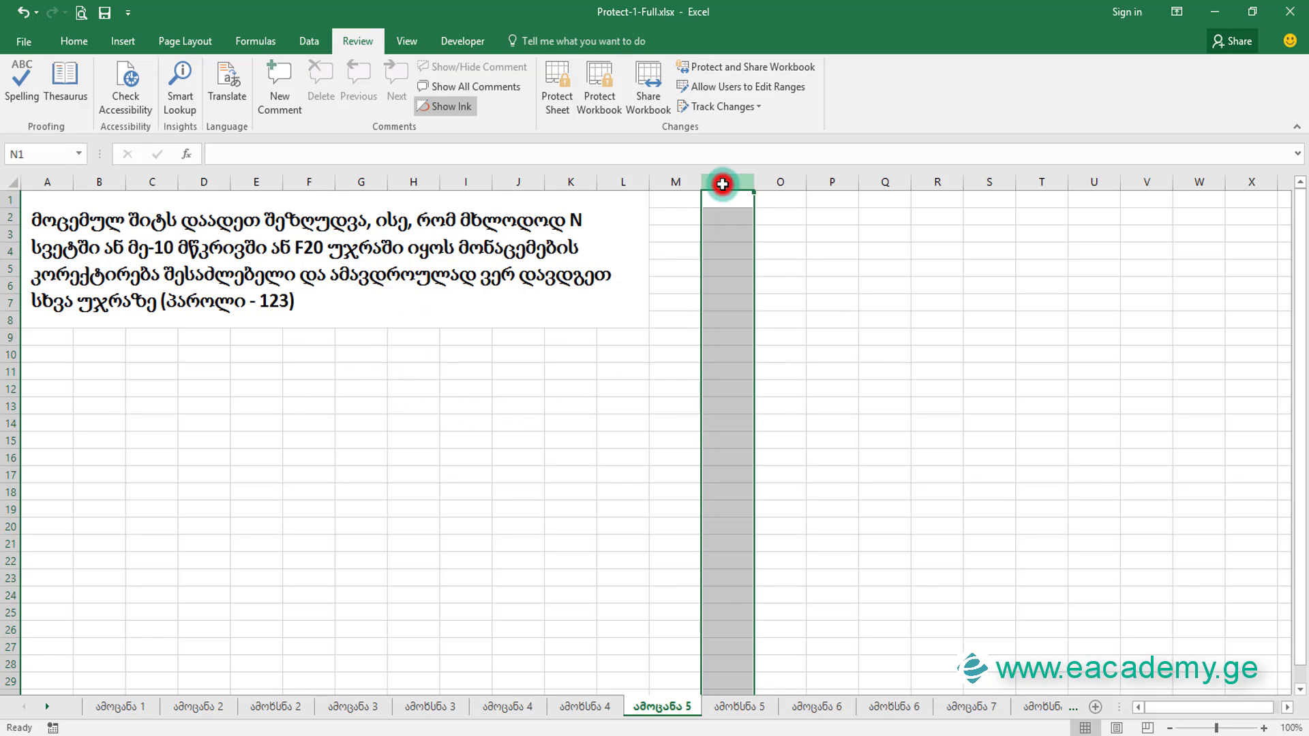
{"action": "right_click", "coordinate": [722, 184]}
{"action": "left_click", "coordinate": [757, 398]}
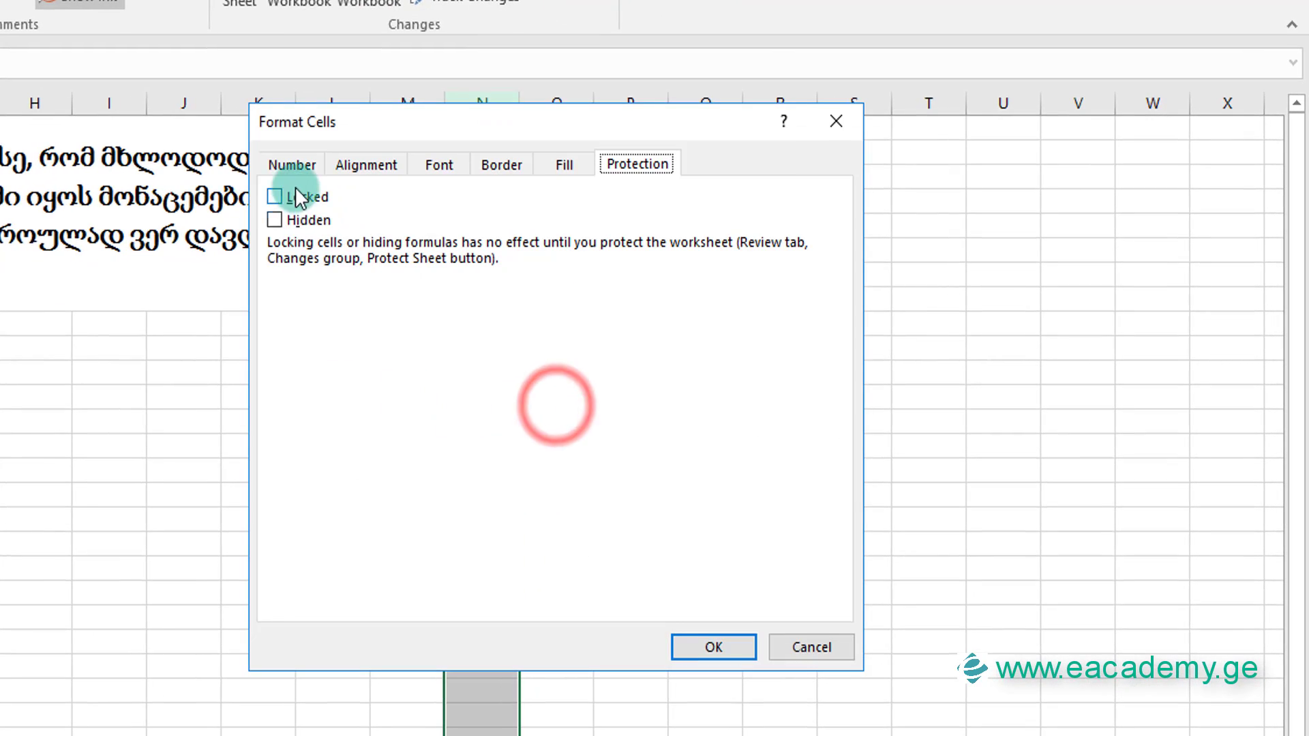
{"action": "left_click", "coordinate": [828, 641]}
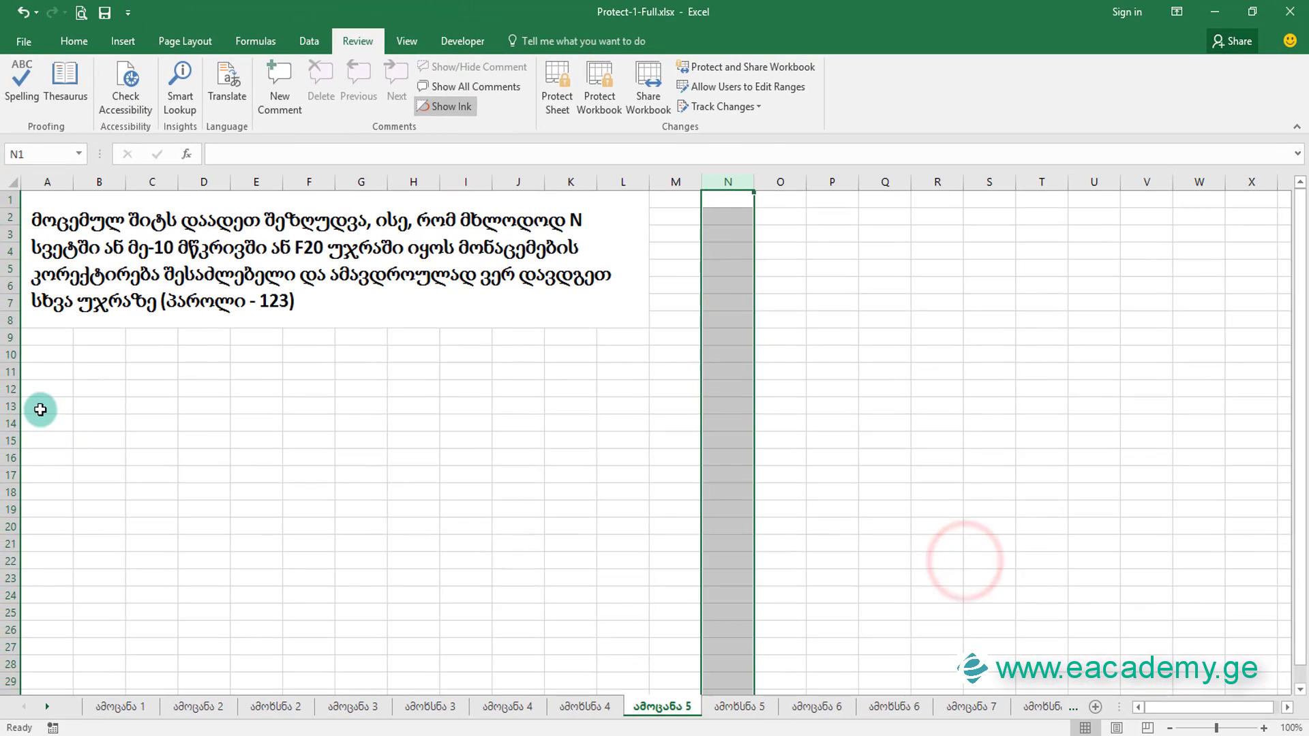
Unlock row 10 the same way
{"action": "left_click", "coordinate": [12, 354]}
{"action": "right_click", "coordinate": [13, 353]}
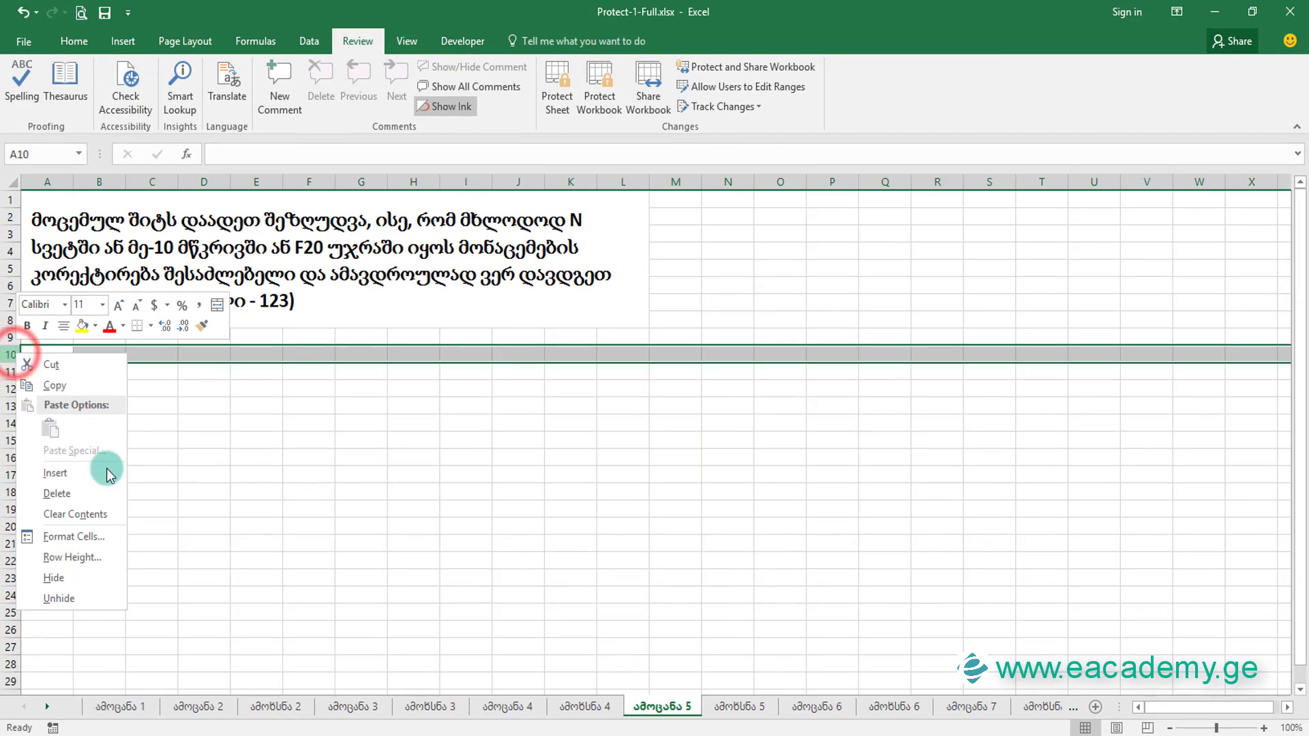
{"action": "left_click", "coordinate": [89, 539]}
{"action": "left_click", "coordinate": [402, 713]}
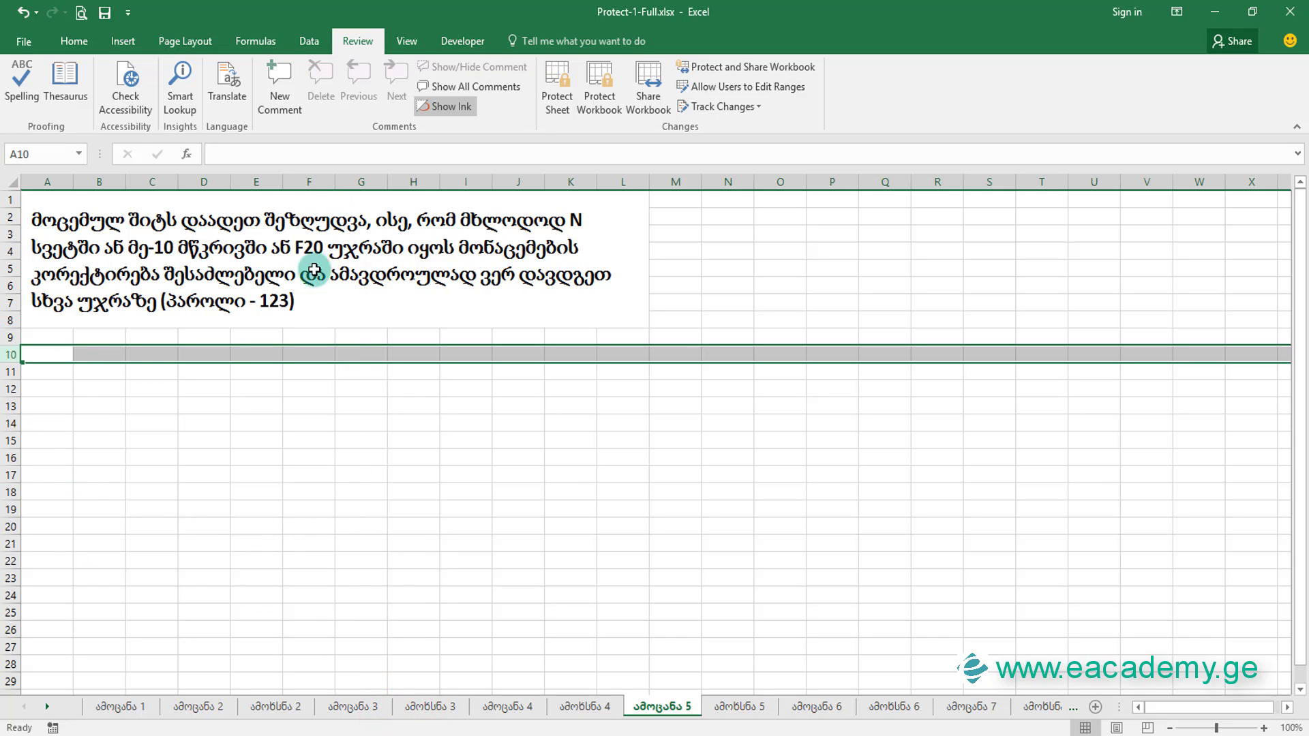
{"action": "left_click", "coordinate": [311, 509]}
Clear the Locked option for cell F20
{"action": "left_click", "coordinate": [307, 541]}
{"action": "left_click", "coordinate": [303, 530]}
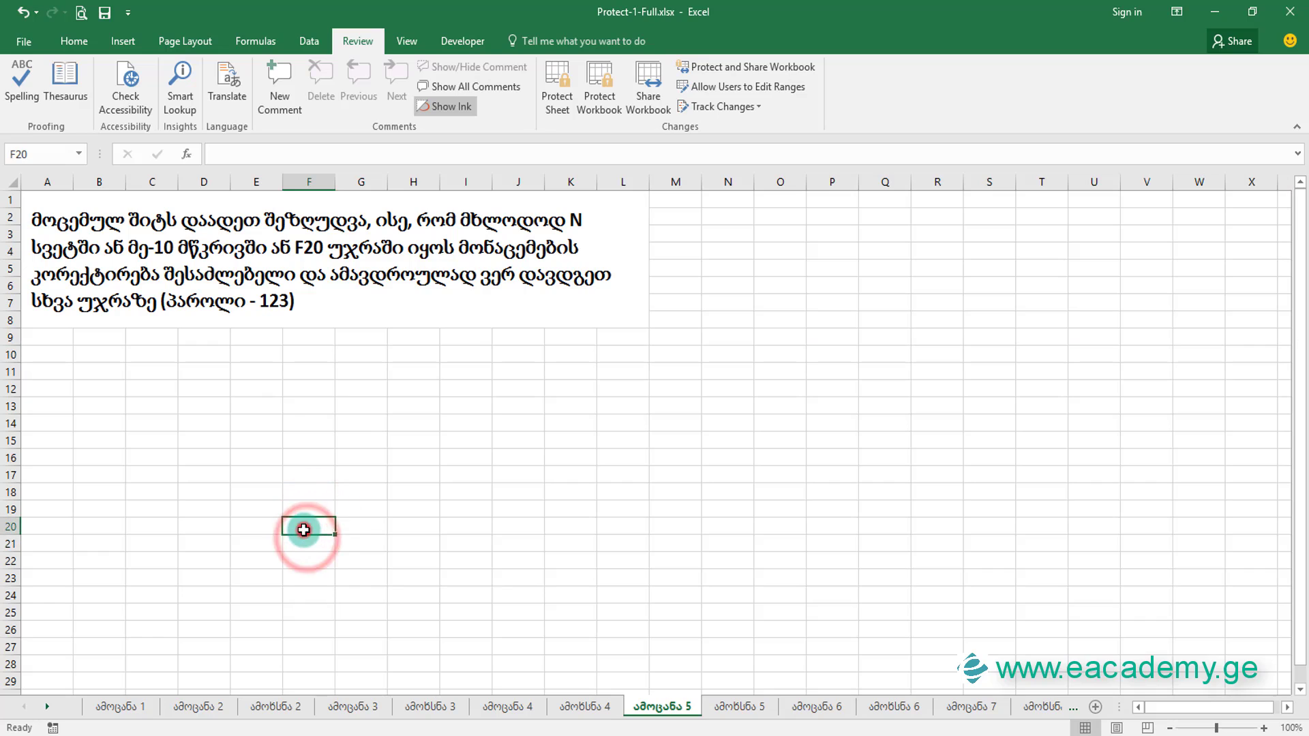
{"action": "right_click", "coordinate": [303, 530]}
{"action": "left_click", "coordinate": [366, 455]}
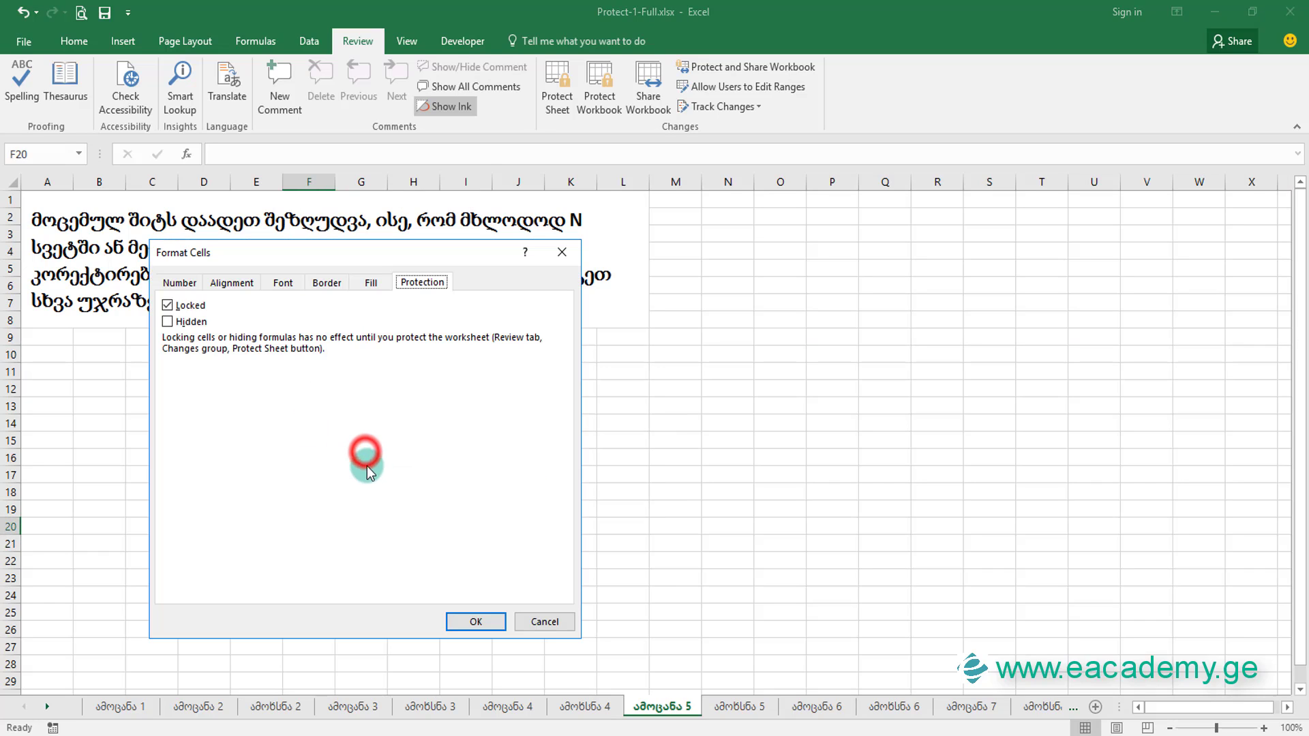
{"action": "left_click", "coordinate": [168, 305]}
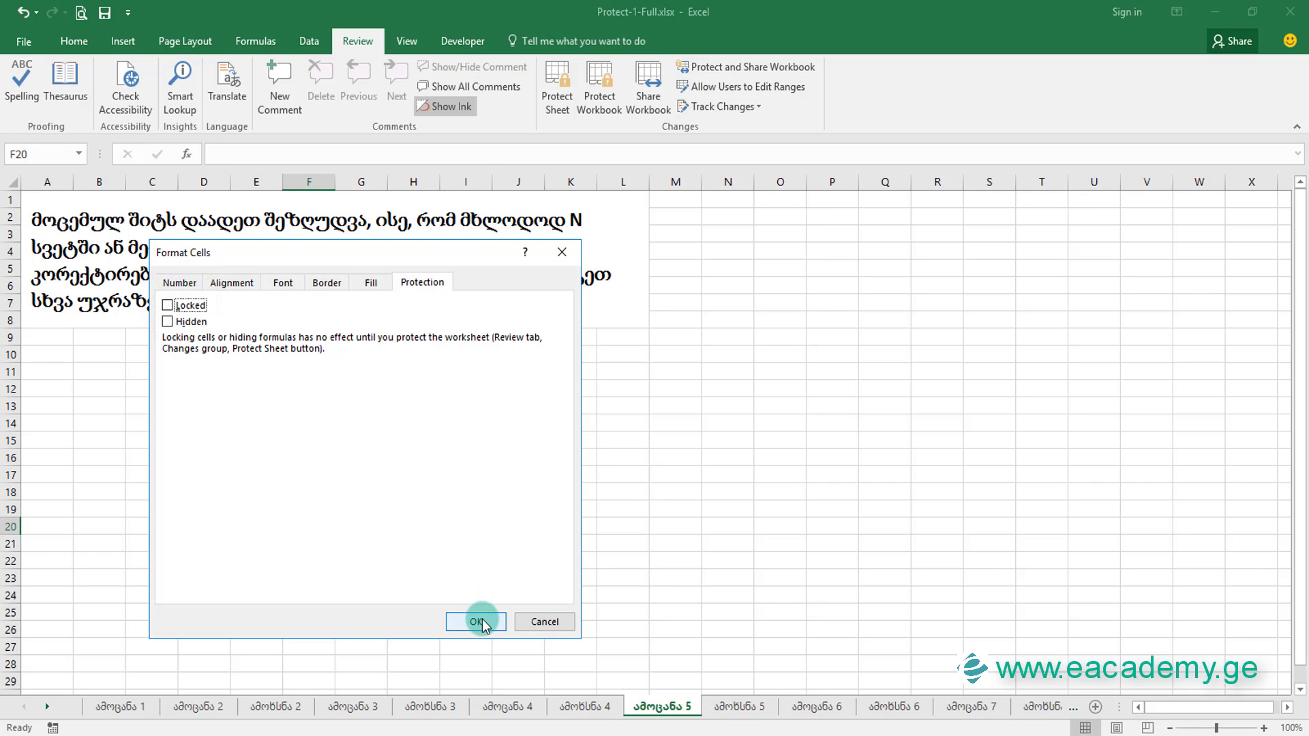
{"action": "left_click", "coordinate": [481, 622]}
{"action": "left_click", "coordinate": [395, 440]}
{"action": "left_click", "coordinate": [556, 86]}
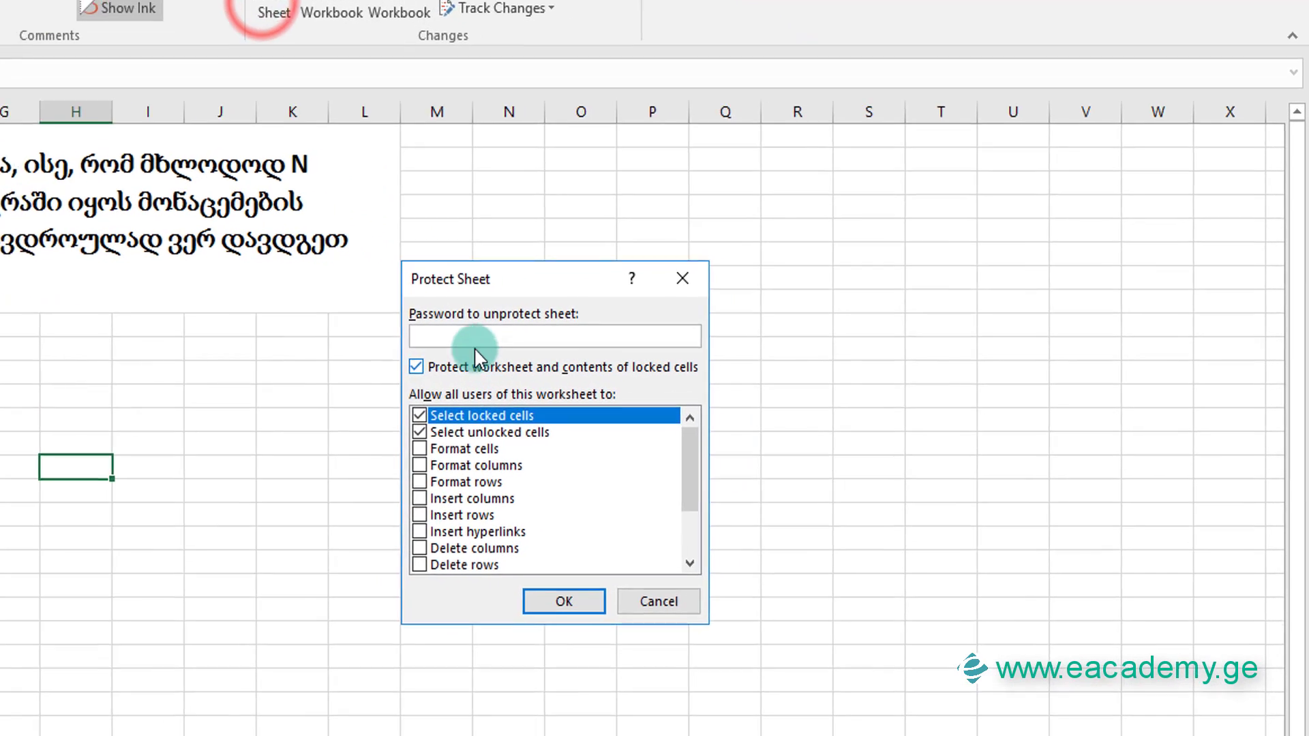
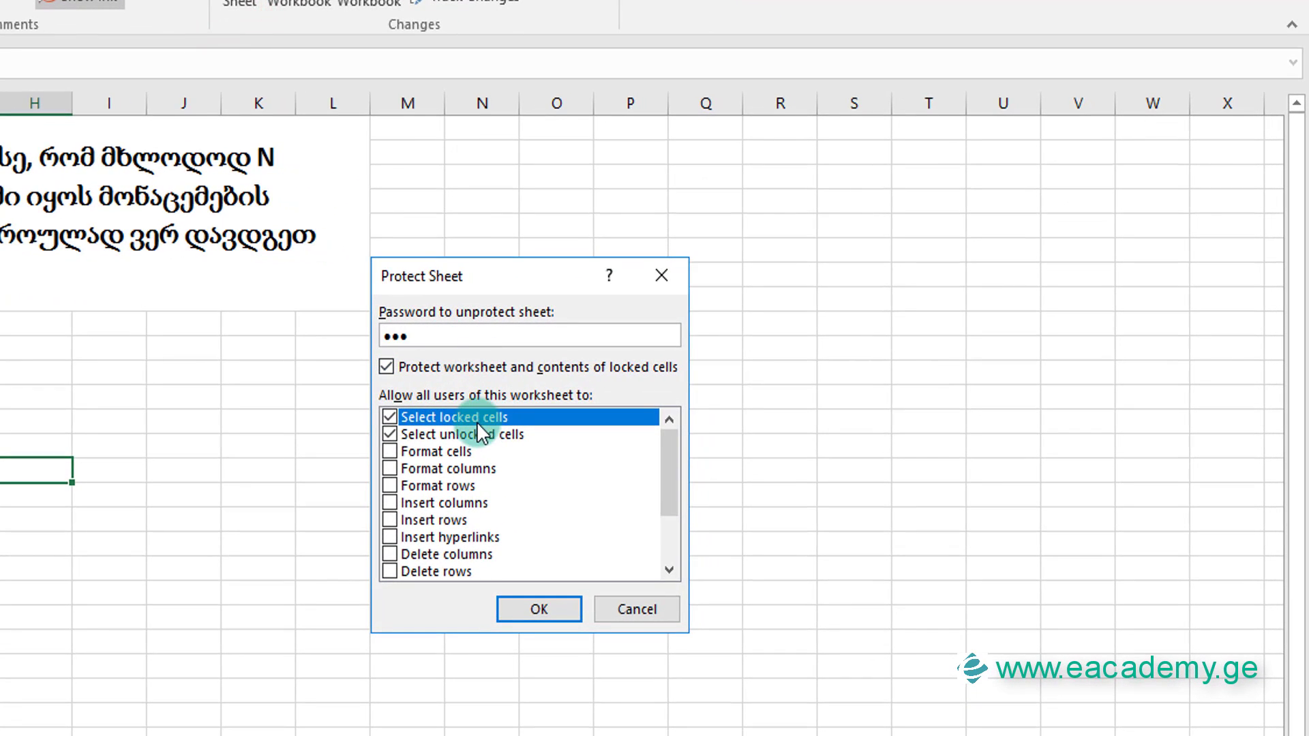
{"action": "left_click", "coordinate": [389, 416]}
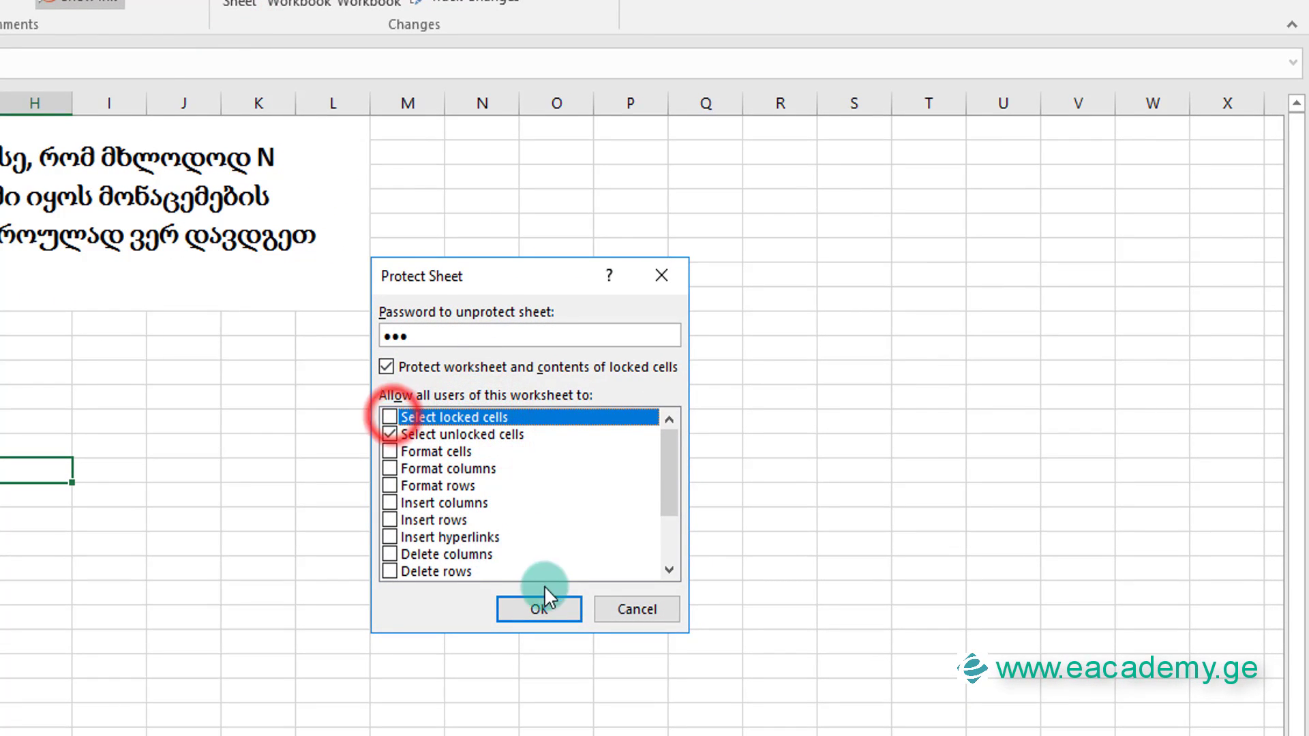
{"action": "left_click", "coordinate": [530, 602]}
{"action": "key", "text": "Return"}
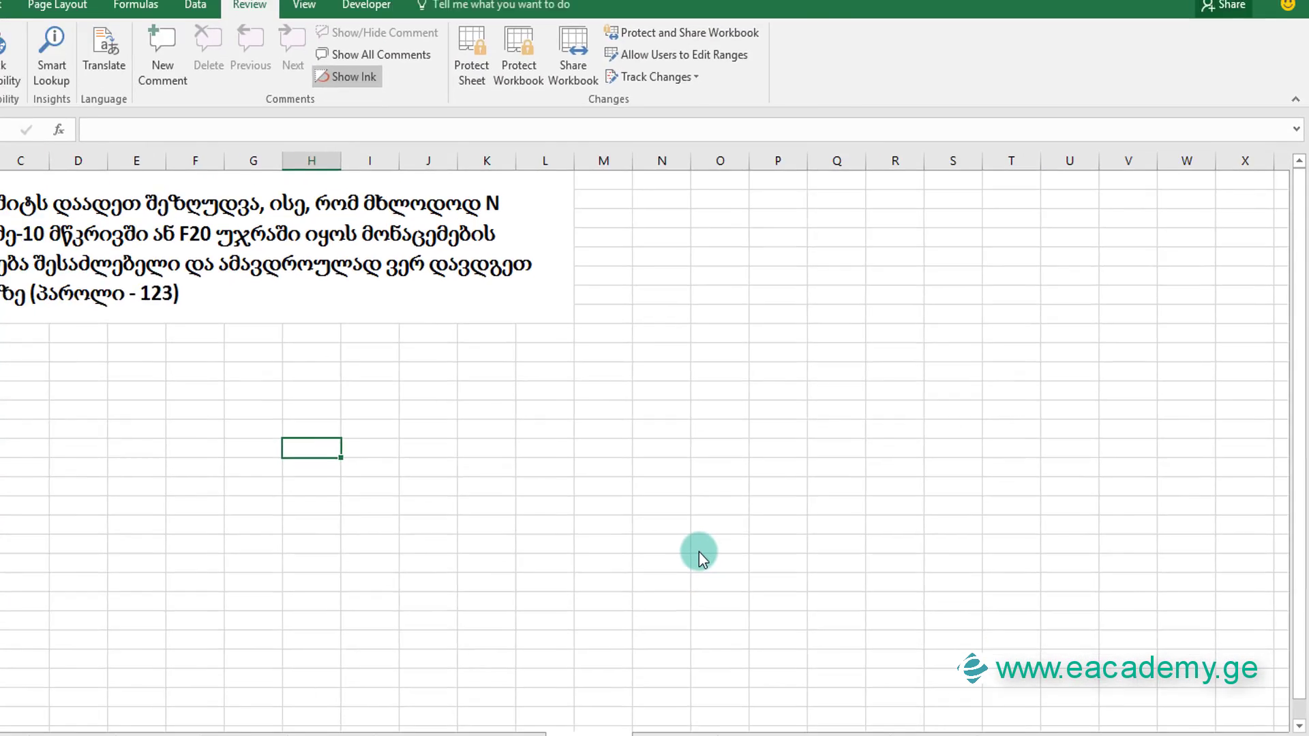
Confirm locked cells can't be selected, then enter test text in N15, N16 and N17
{"action": "left_click", "coordinate": [277, 405]}
{"action": "left_click", "coordinate": [200, 383]}
{"action": "left_click", "coordinate": [221, 568]}
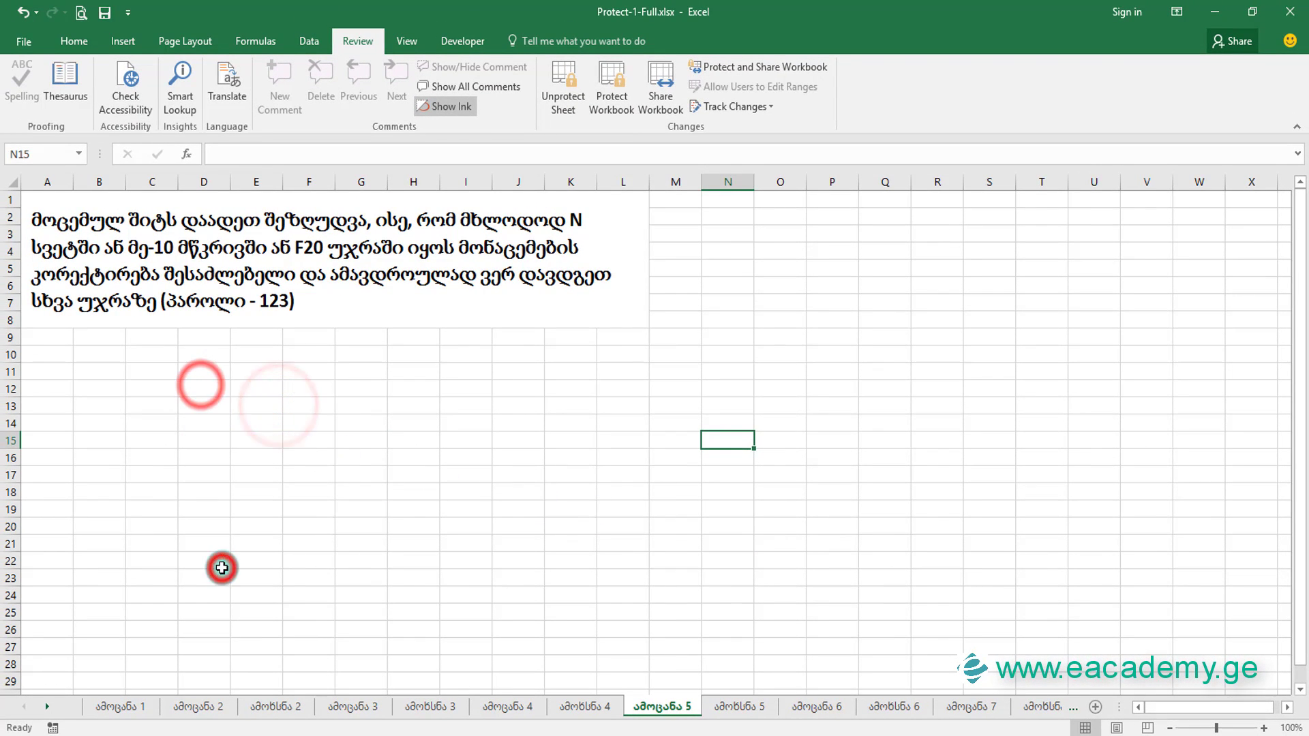
{"action": "type", "text": "სადასდფ"}
{"action": "key", "text": "Return"}
{"action": "type", "text": "სდფსდფგ"}
{"action": "key", "text": "Return"}
{"action": "type", "text": "სდგ"}
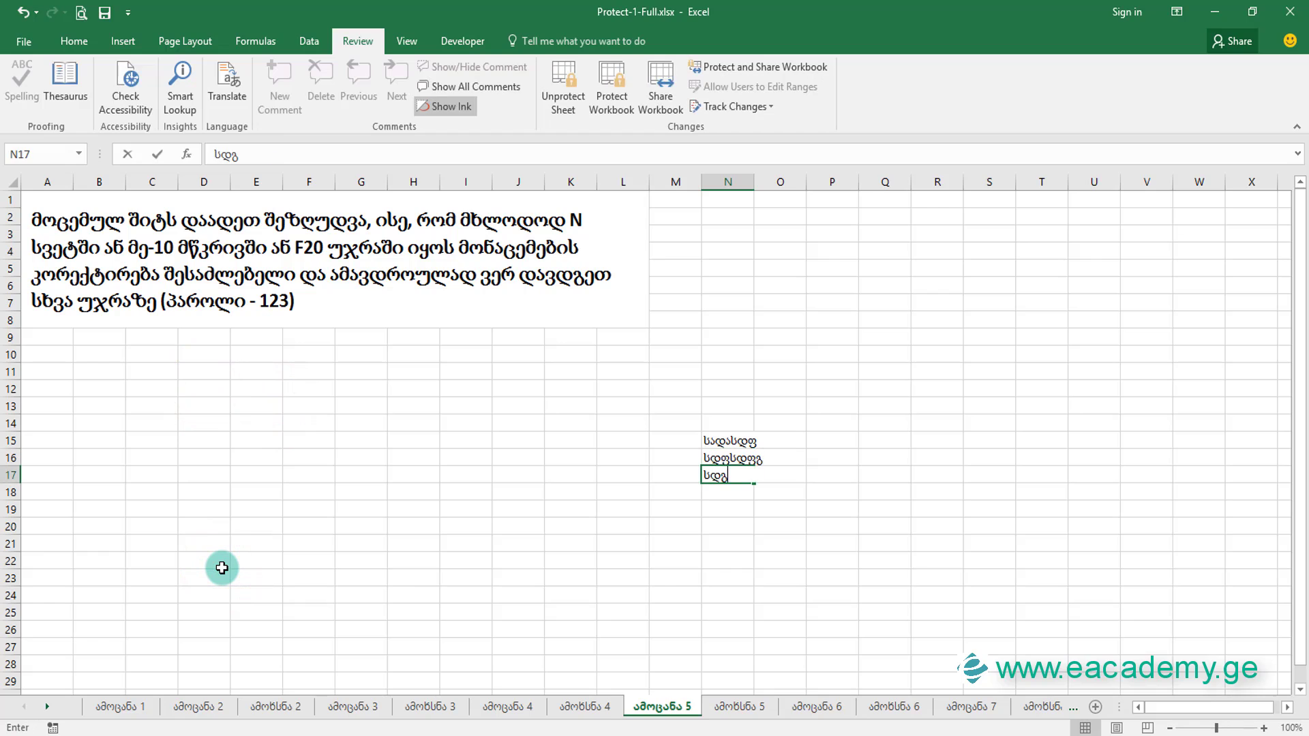
Fill row 10 from C10 onward and cell F20 with test text
{"action": "left_click", "coordinate": [131, 355]}
{"action": "type", "text": "სდფ"}
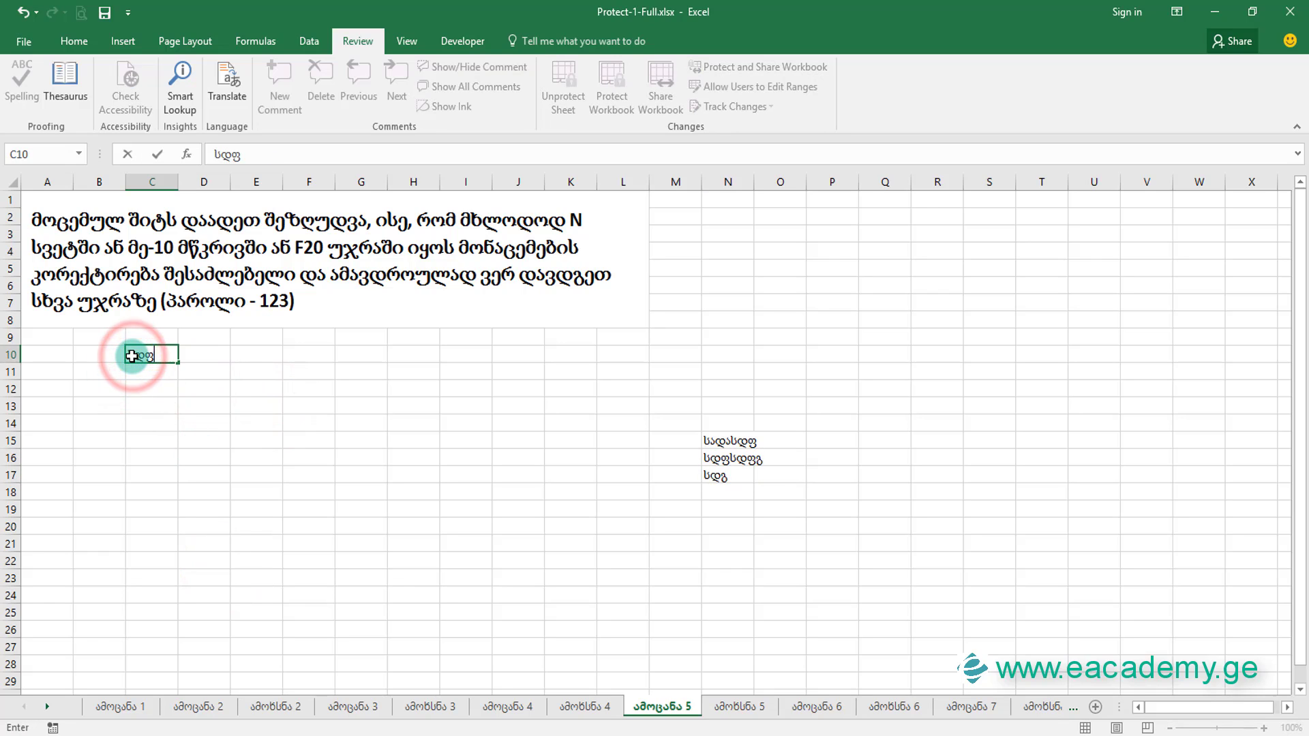
{"action": "key", "text": "Tab"}
{"action": "type", "text": "ვგ"}
{"action": "key", "text": "Tab"}
{"action": "type", "text": "ჯვგ"}
{"action": "key", "text": "Tab"}
{"action": "type", "text": "ჯვგ"}
{"action": "key", "text": "Tab"}
{"action": "key", "text": "Tab"}
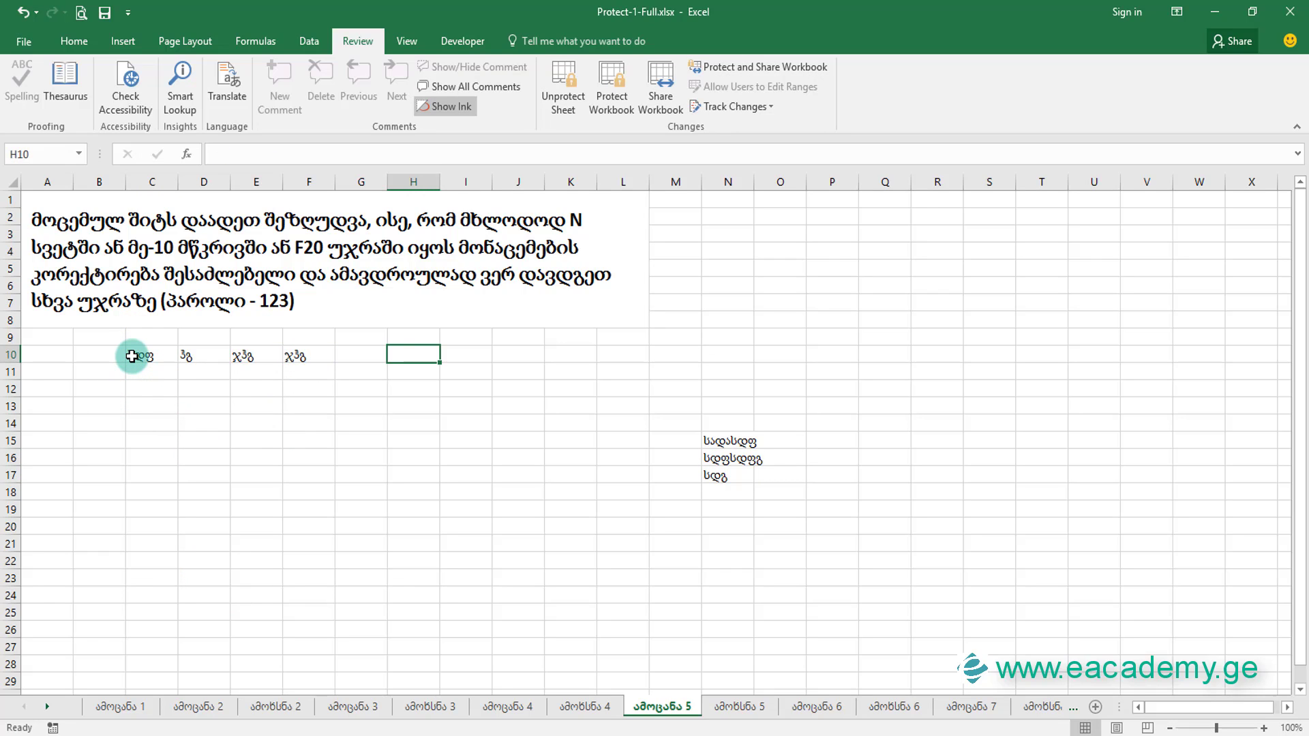
{"action": "type", "text": "ვგჯვ"}
{"action": "key", "text": "Tab"}
{"action": "key", "text": "Tab"}
{"action": "left_click", "coordinate": [207, 520]}
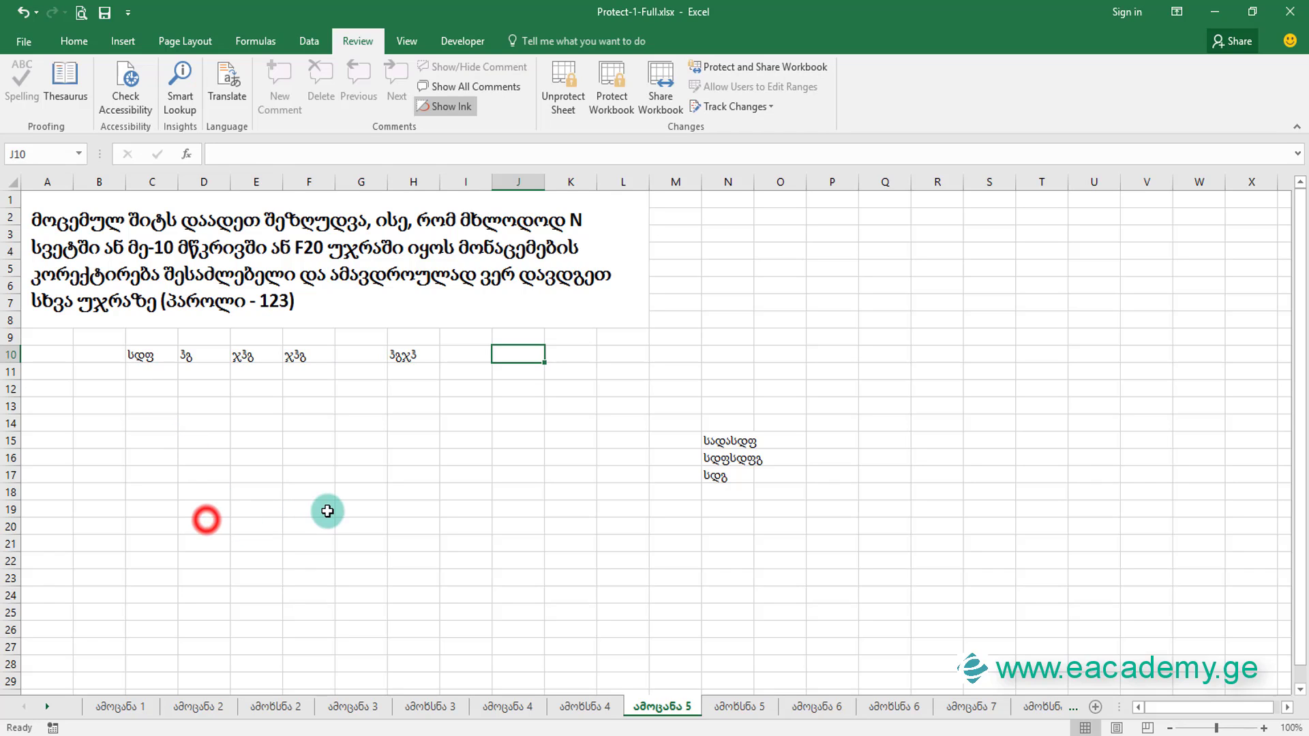
{"action": "left_click", "coordinate": [327, 528]}
{"action": "type", "text": "დფვსფვ"}
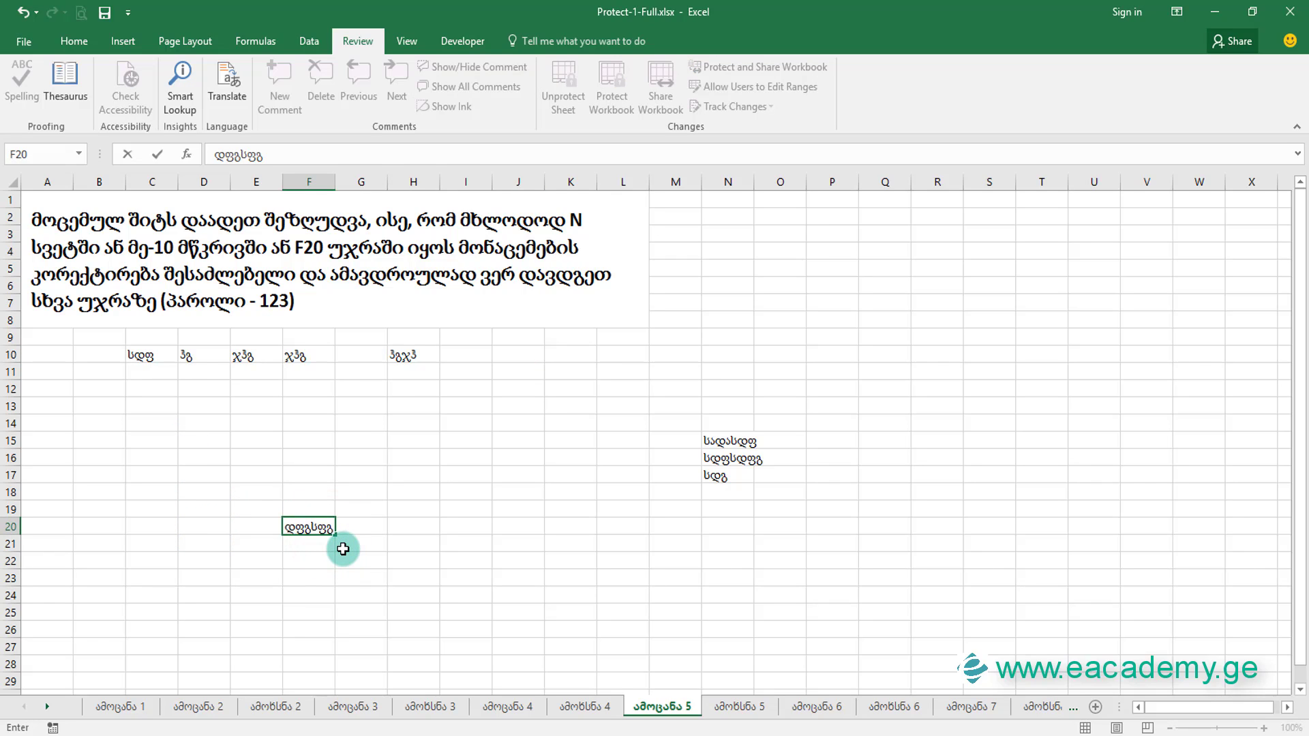
{"action": "key", "text": "Return"}
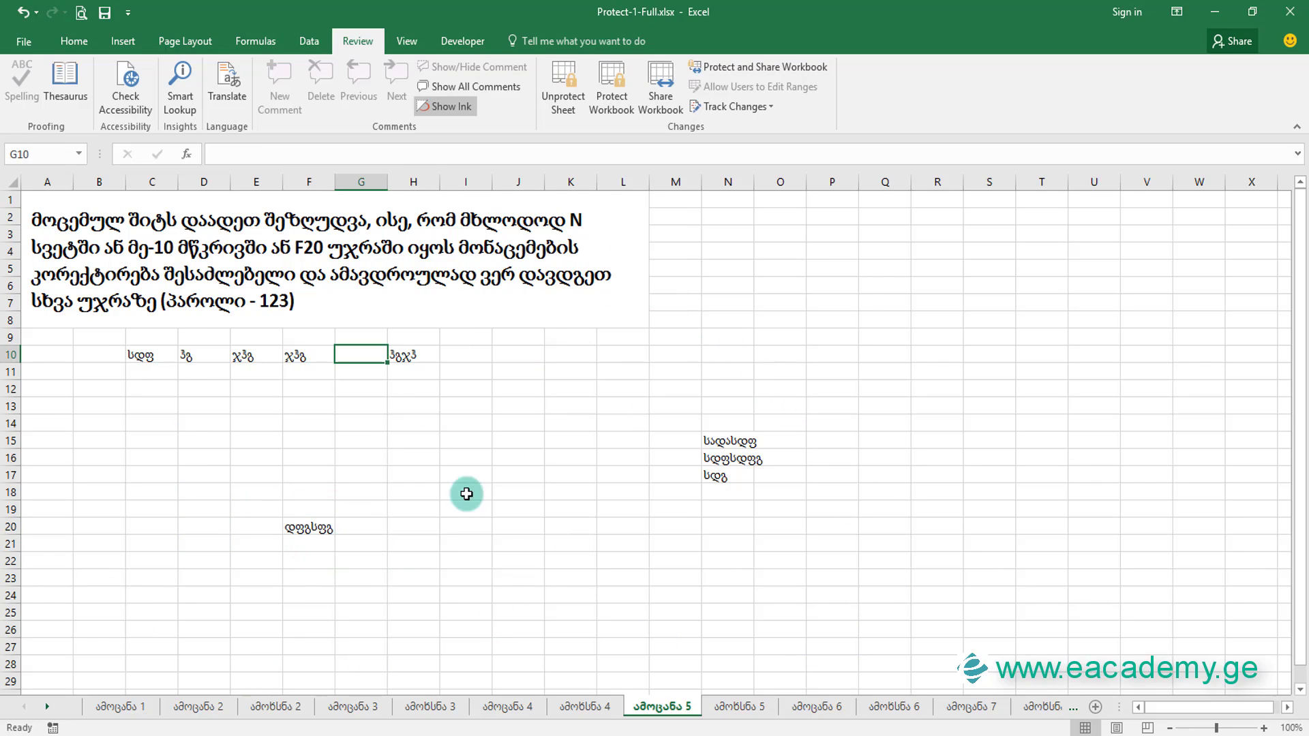
{"action": "left_click", "coordinate": [563, 99]}
{"action": "type", "text": "123"}
{"action": "key", "text": "Return"}
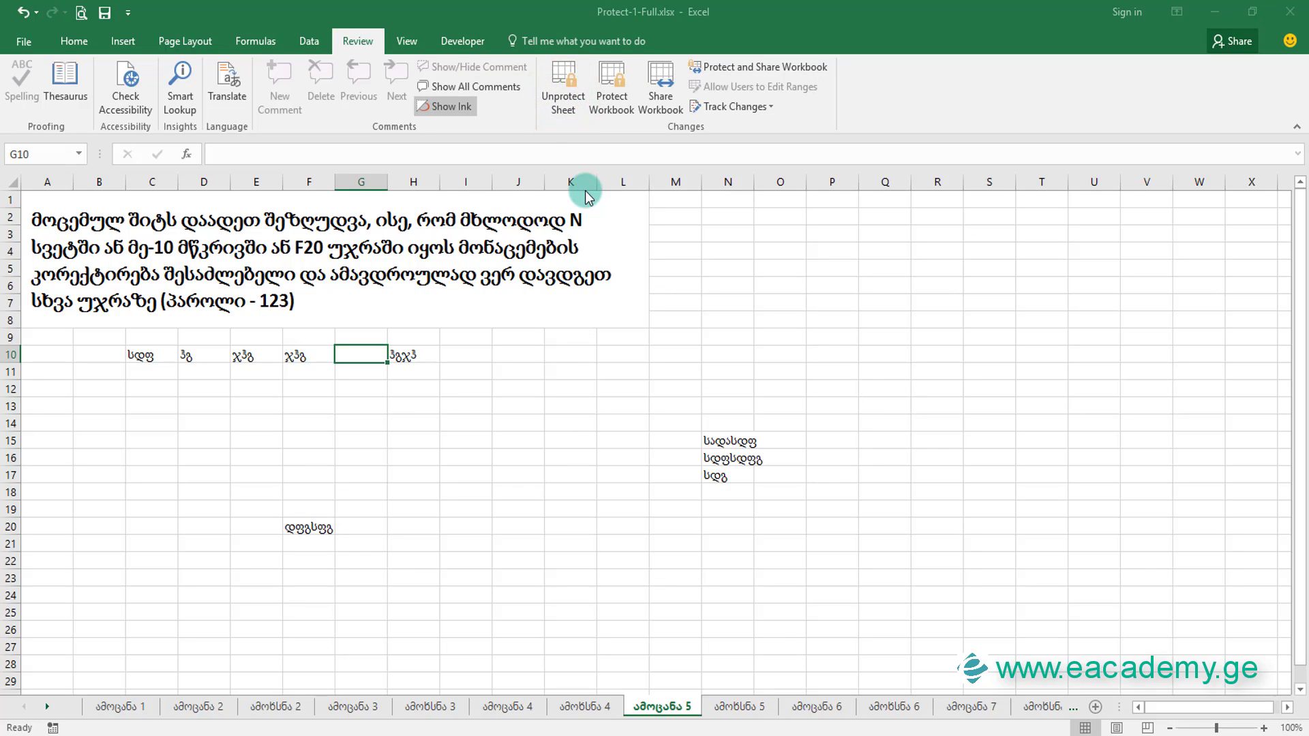
{"action": "left_click", "coordinate": [503, 396]}
{"action": "type", "text": "სდფსა"}
{"action": "left_click", "coordinate": [234, 423]}
{"action": "type", "text": "სდფ"}
{"action": "left_click", "coordinate": [179, 516]}
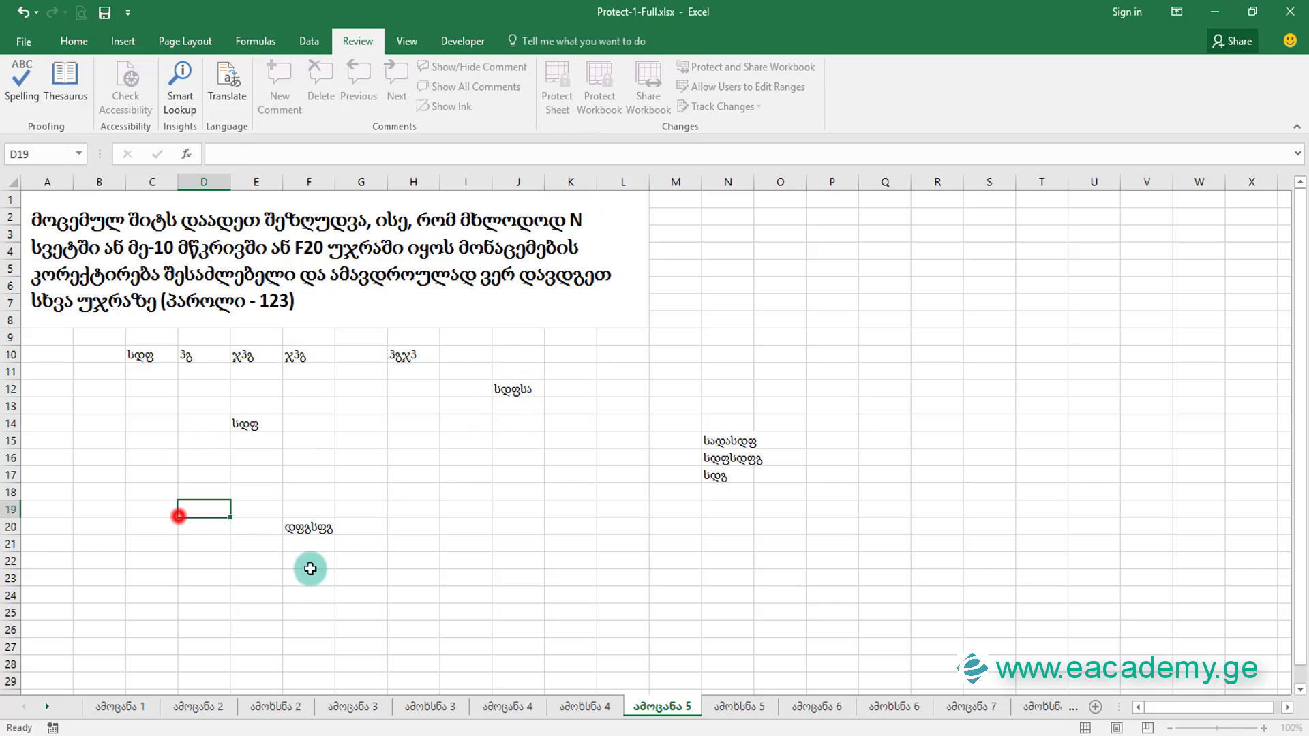
{"action": "type", "text": "ას"}
{"action": "left_click", "coordinate": [546, 559]}
Go to sheet ამოცანა 6 and verify column N is unlocked in Format Cells
{"action": "left_click", "coordinate": [817, 706]}
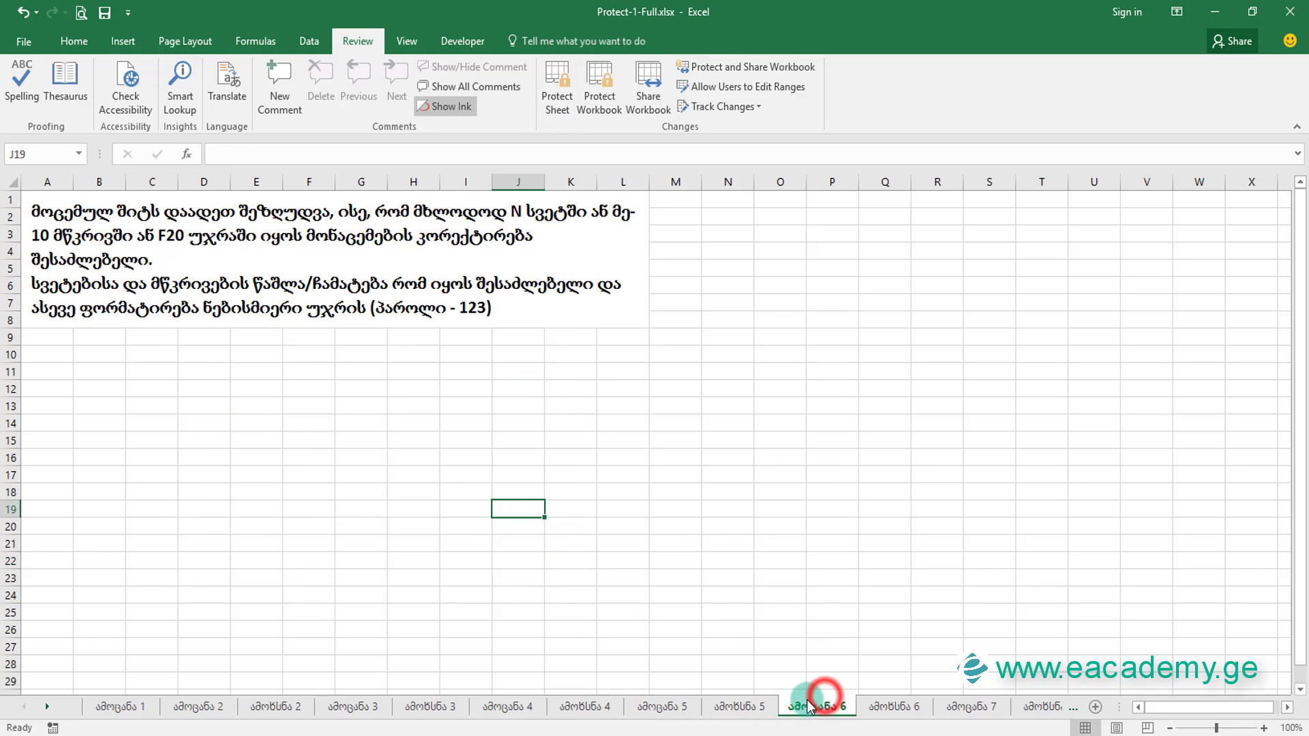
{"action": "left_click", "coordinate": [49, 707]}
{"action": "left_click", "coordinate": [49, 708]}
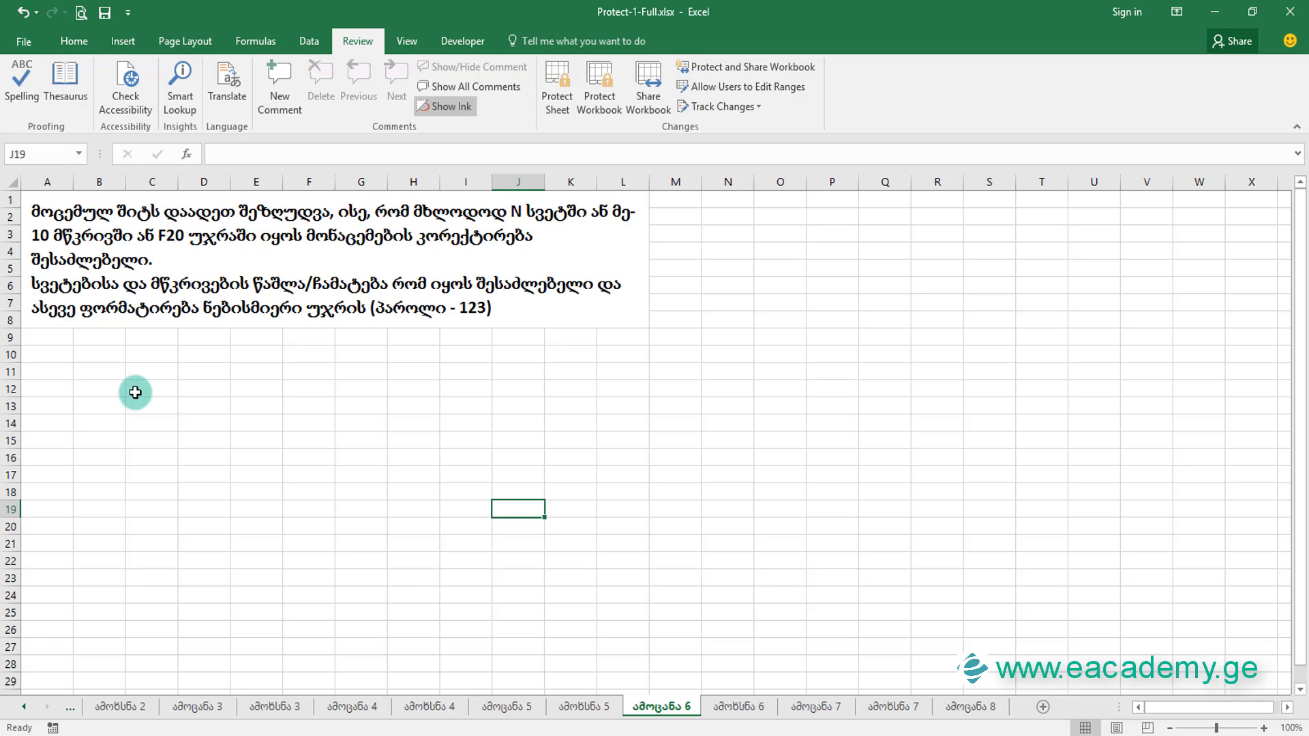
{"action": "left_click", "coordinate": [728, 186]}
{"action": "right_click", "coordinate": [728, 186]}
{"action": "left_click", "coordinate": [762, 368]}
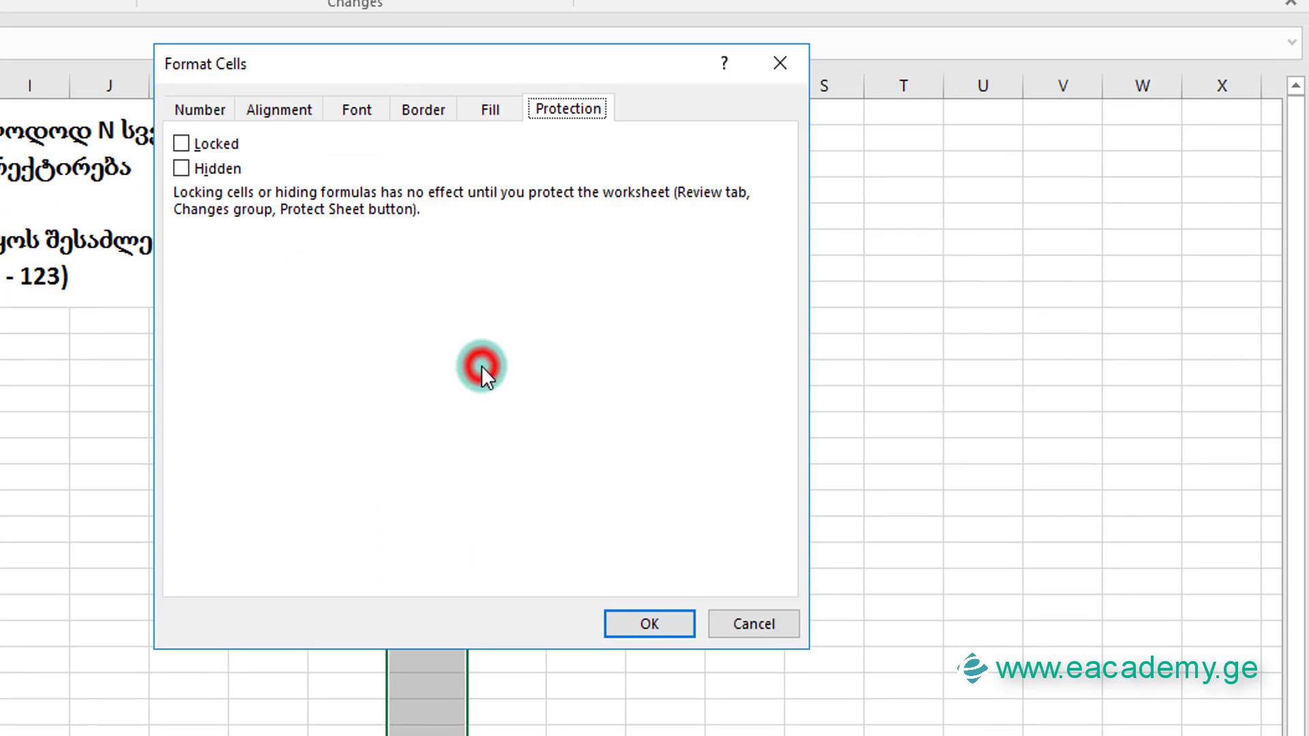
{"action": "left_click", "coordinate": [750, 623]}
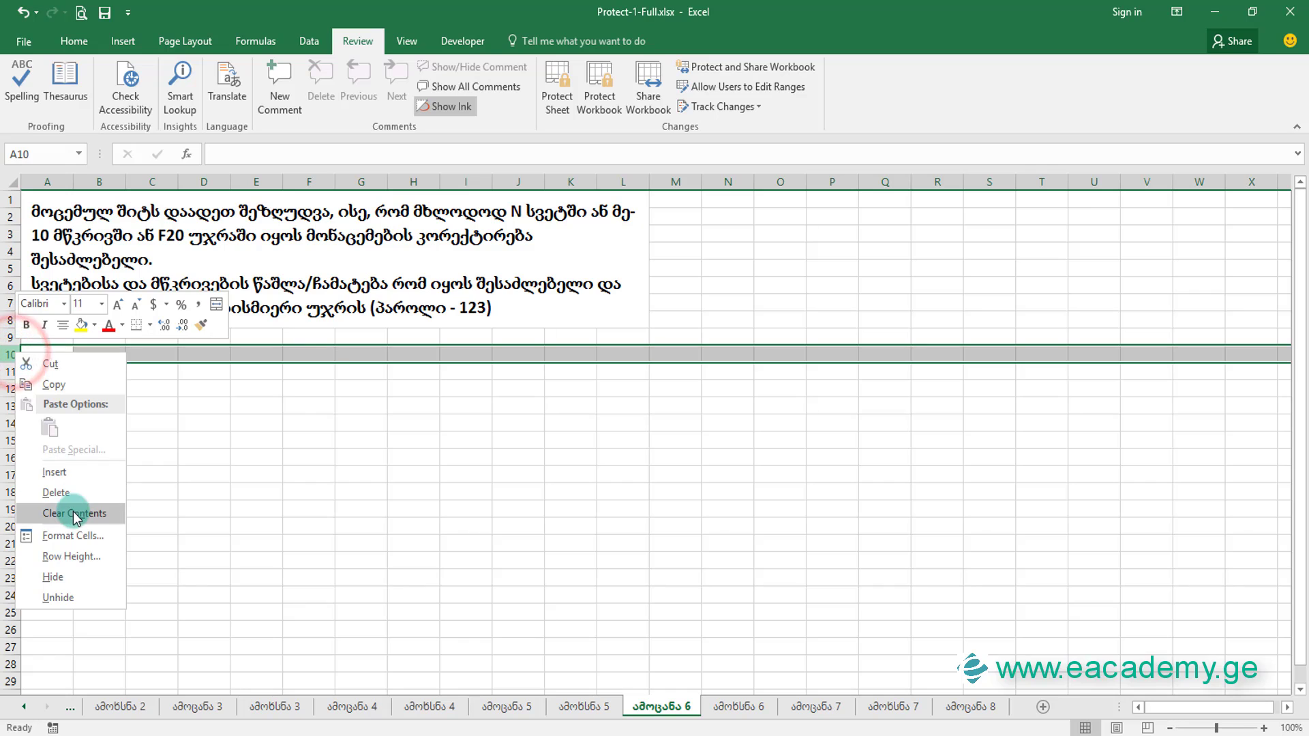
Verify row 10 is unlocked, unlock cell F20, and bring up Protect Sheet
{"action": "left_click", "coordinate": [72, 535]}
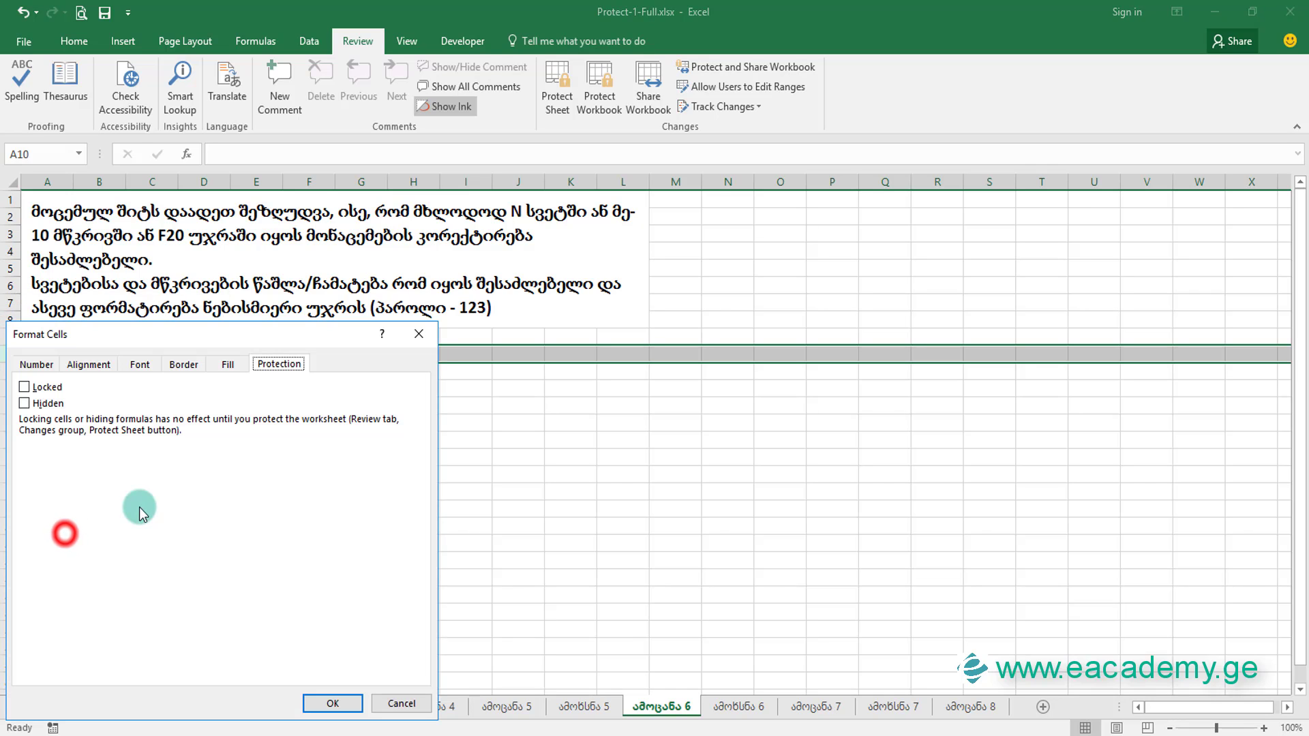
{"action": "left_click", "coordinate": [392, 698]}
{"action": "left_click", "coordinate": [328, 477]}
{"action": "left_click", "coordinate": [290, 527]}
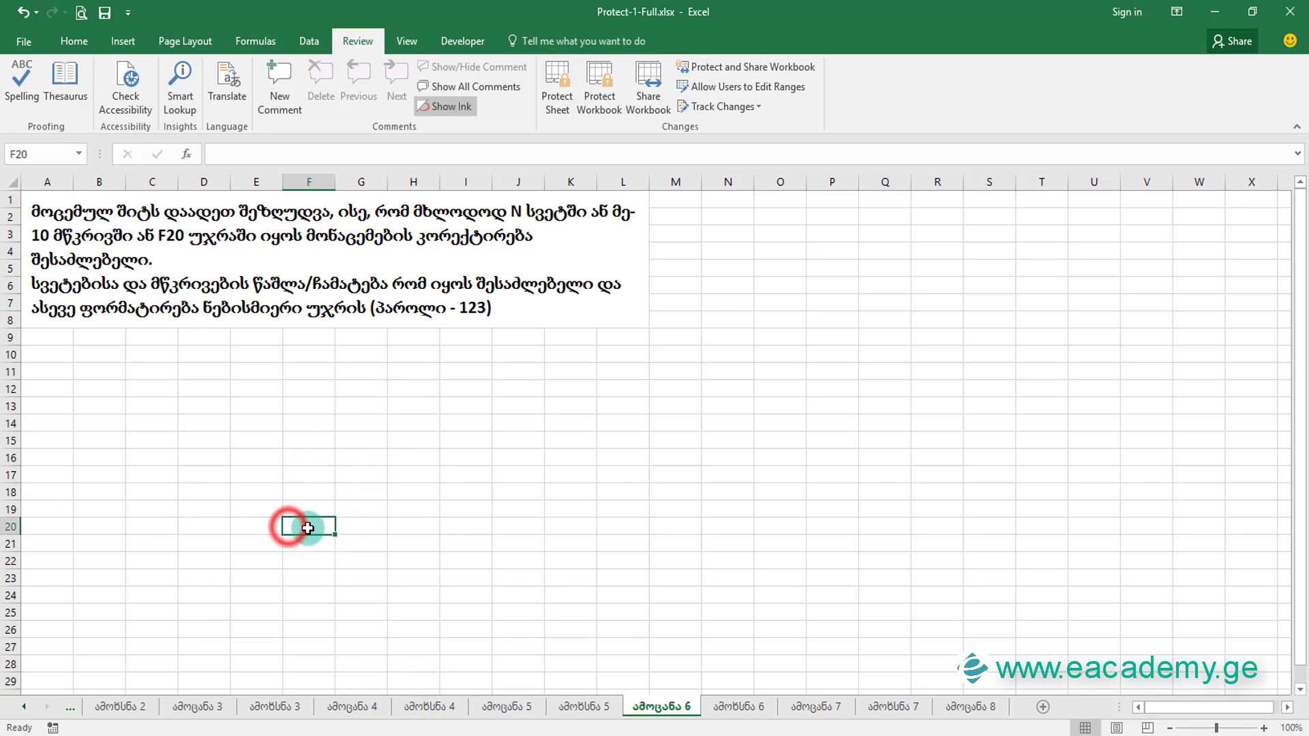
{"action": "right_click", "coordinate": [307, 528]}
{"action": "left_click", "coordinate": [341, 455]}
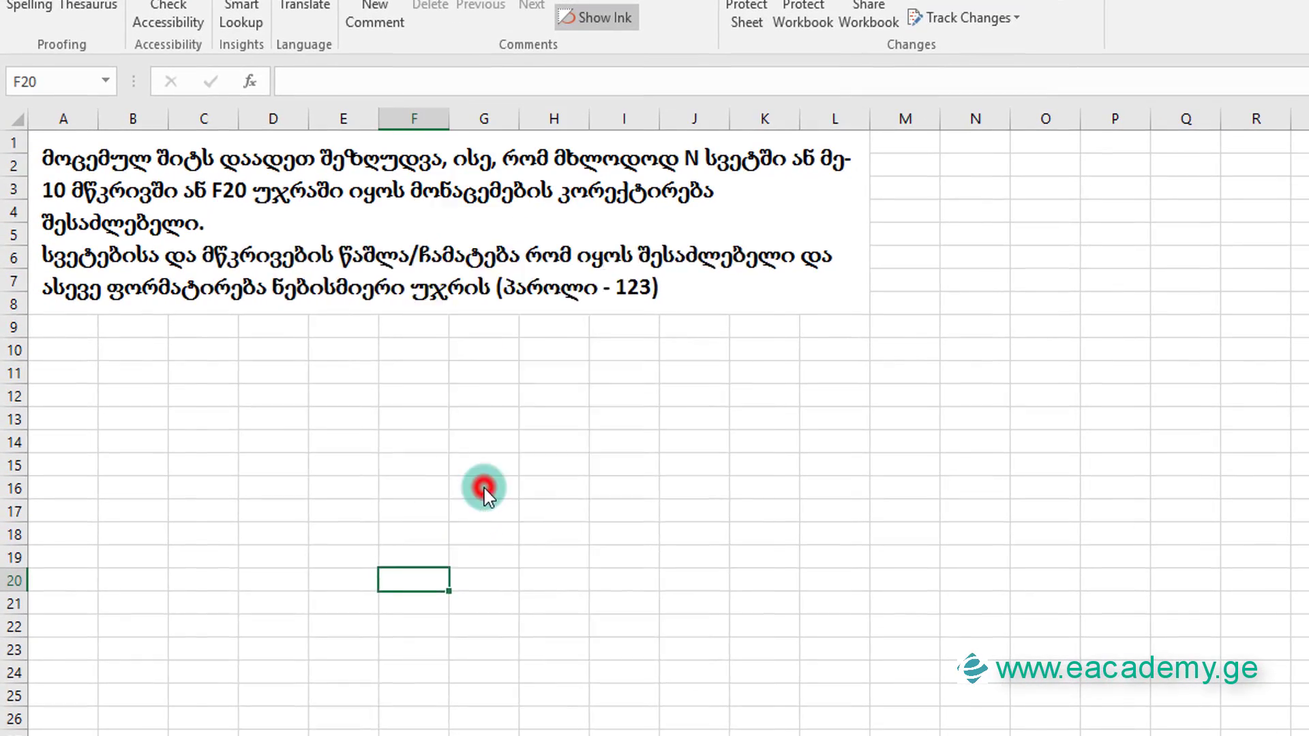
{"action": "left_click", "coordinate": [218, 290]}
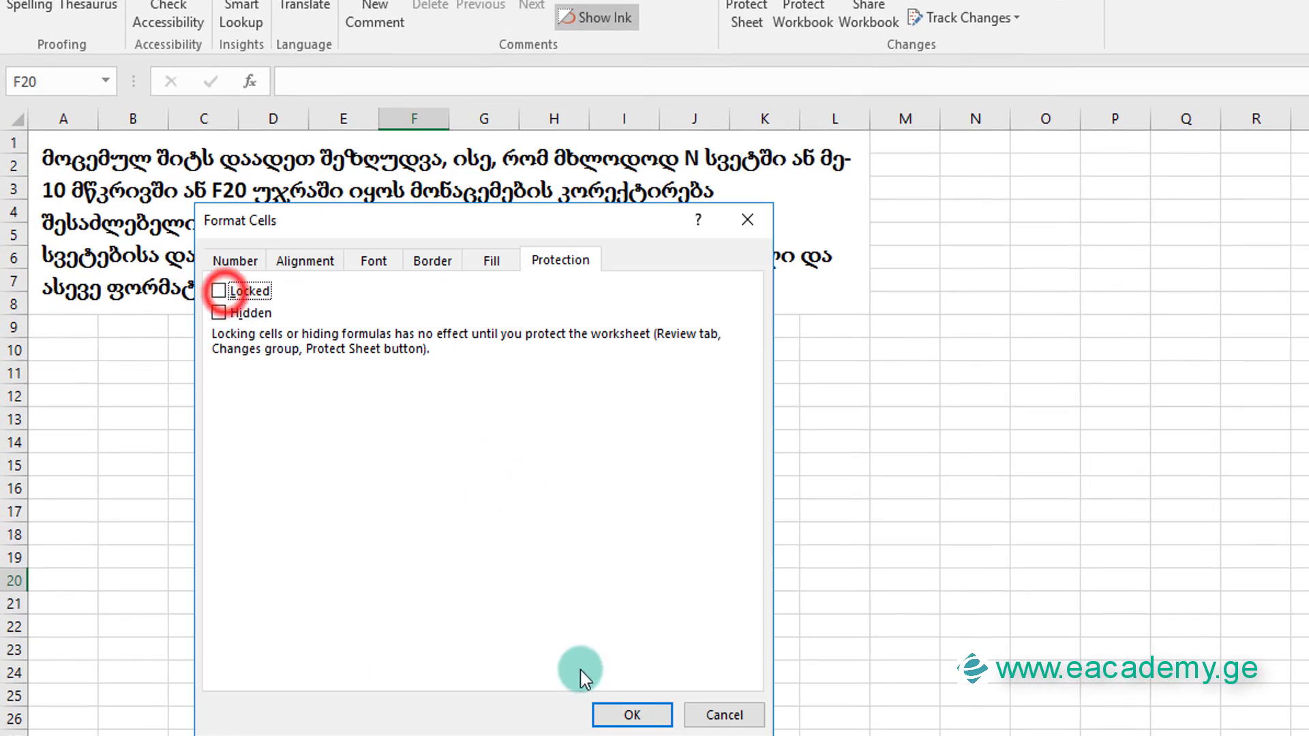
{"action": "left_click", "coordinate": [627, 712]}
{"action": "left_click", "coordinate": [736, 17]}
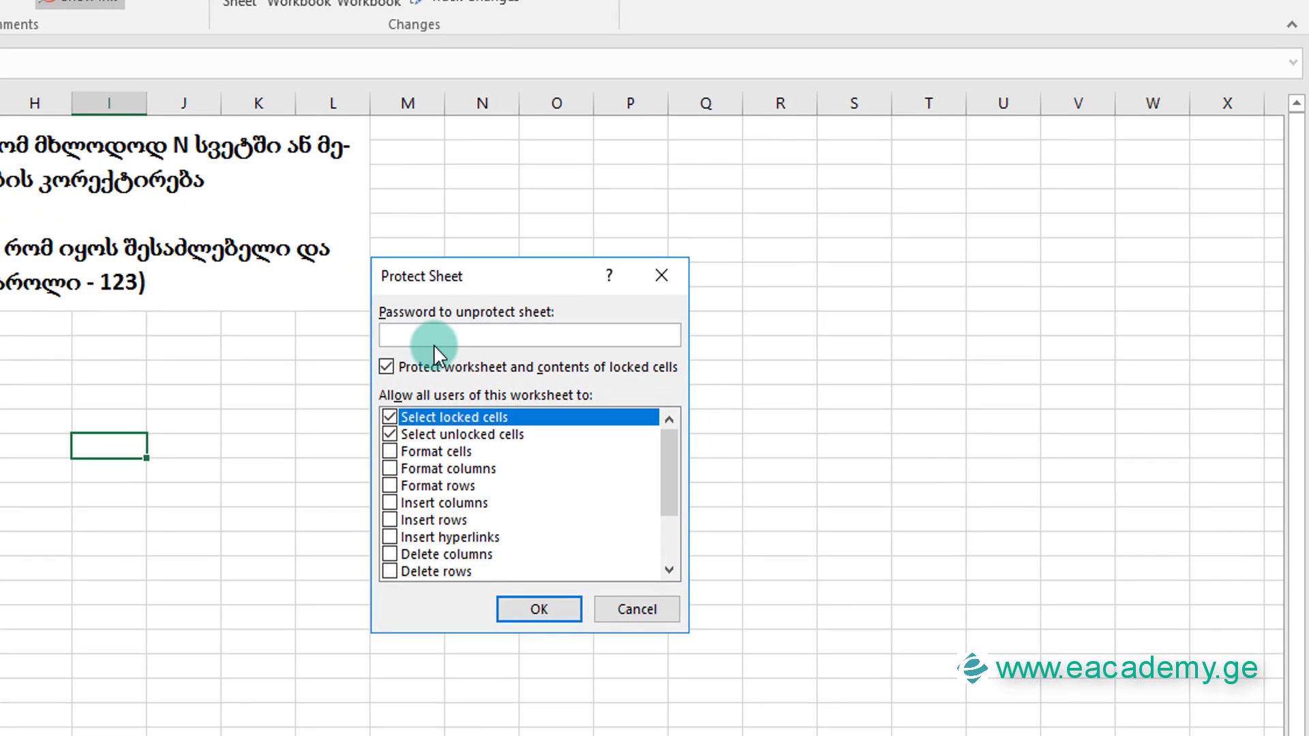
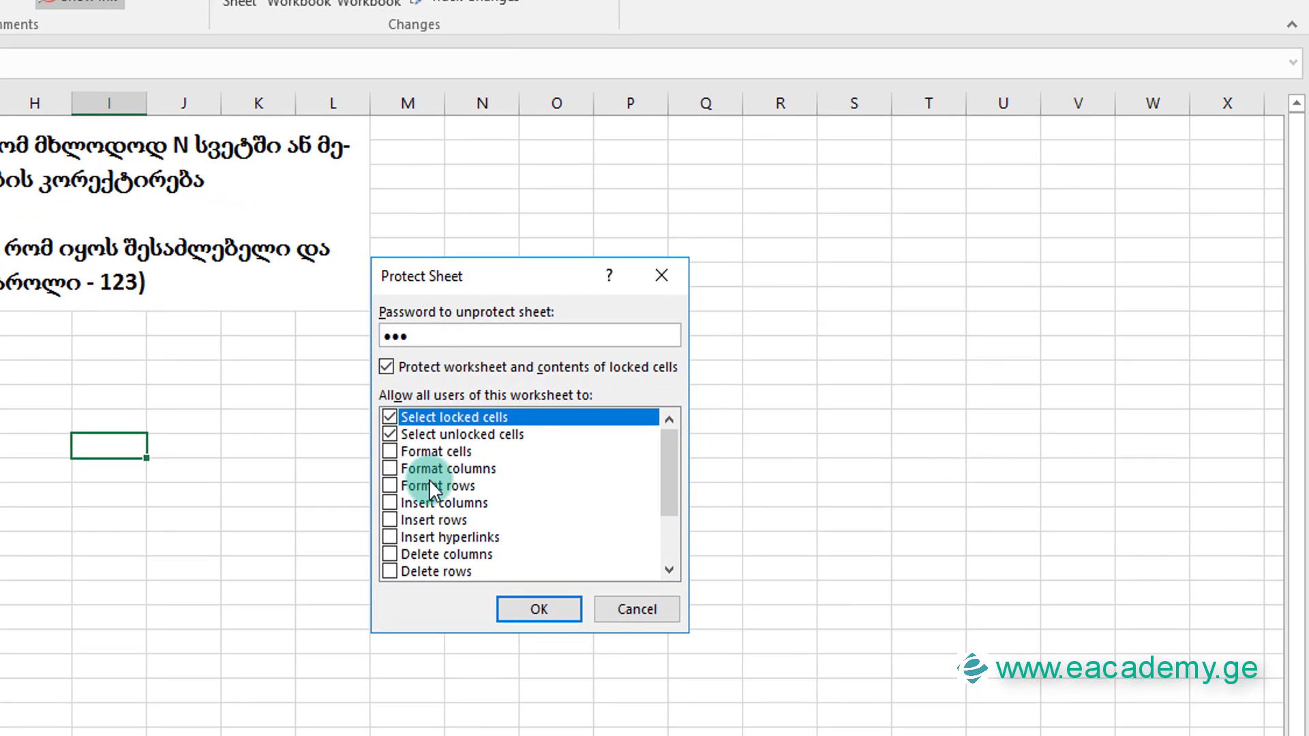
{"action": "left_click", "coordinate": [390, 502]}
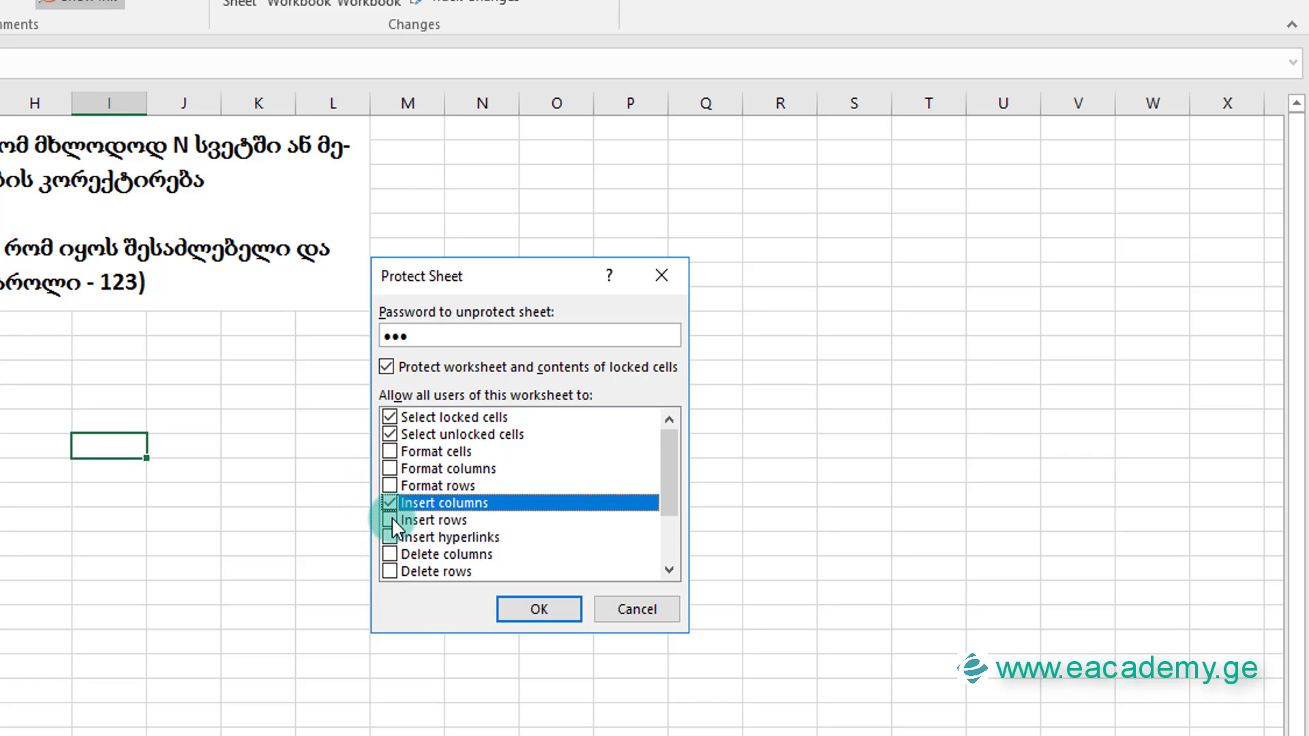
{"action": "left_click", "coordinate": [392, 518]}
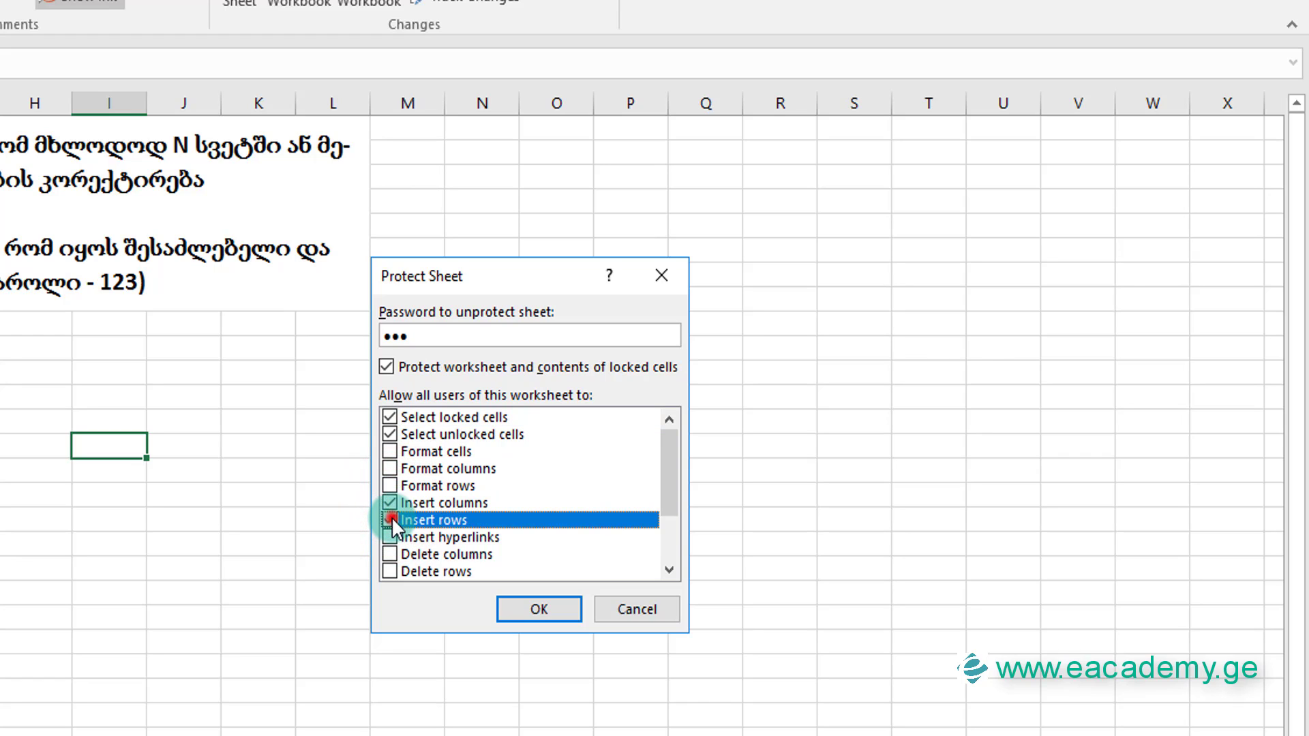
{"action": "left_click", "coordinate": [390, 553]}
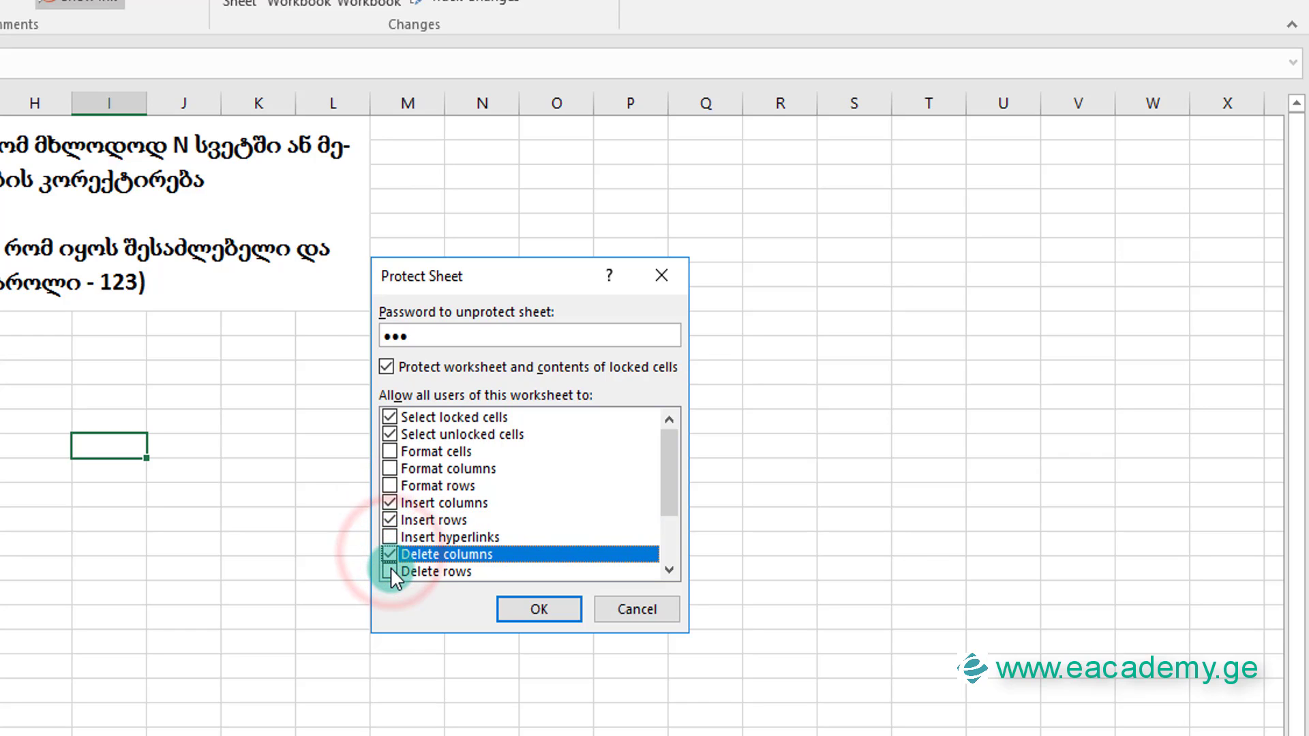
{"action": "left_click", "coordinate": [390, 572]}
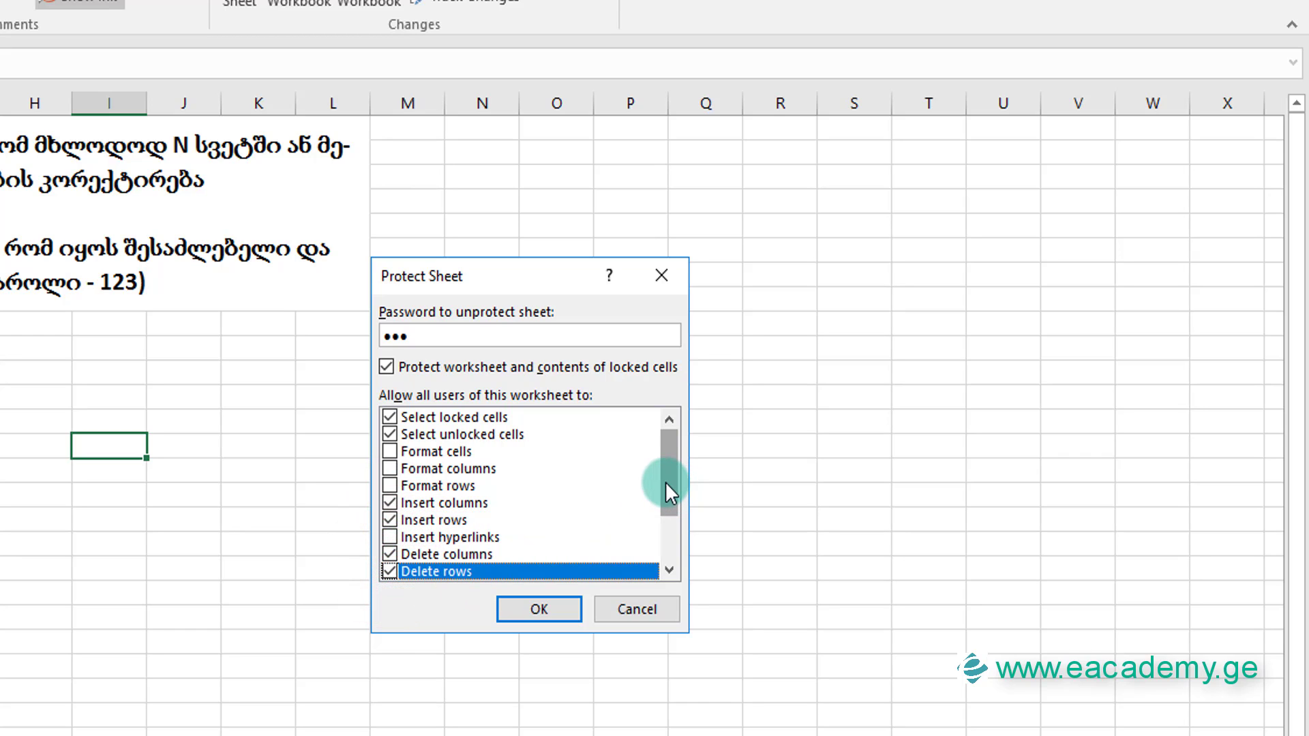
{"action": "left_click_drag", "start_coordinate": [664, 484], "coordinate": [664, 471]}
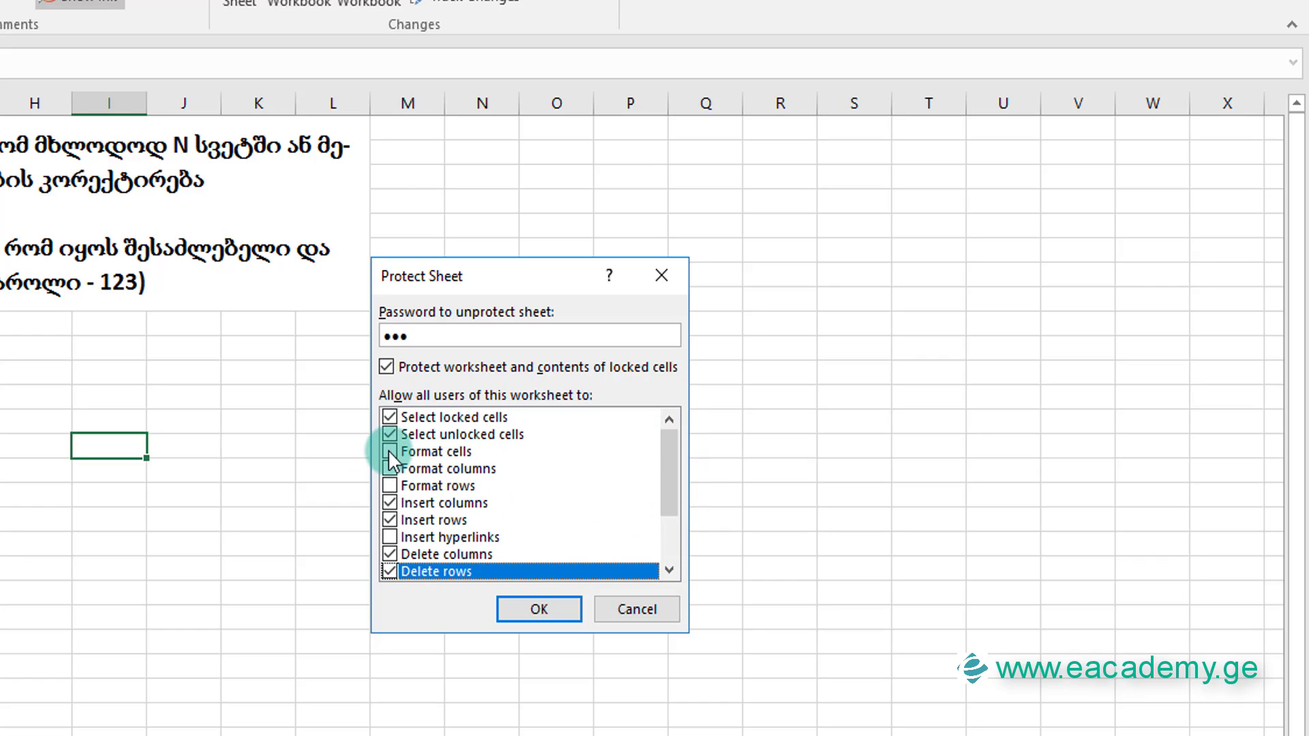
{"action": "left_click", "coordinate": [389, 452]}
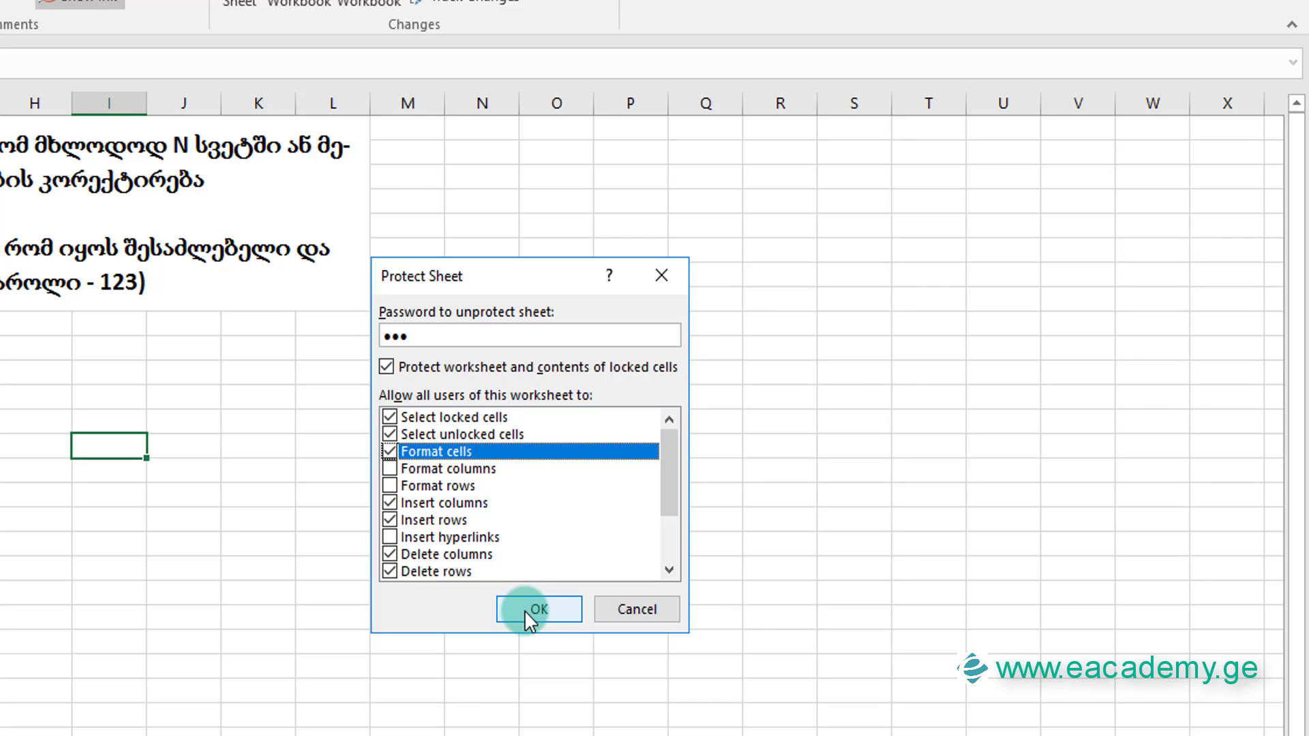
{"action": "left_click", "coordinate": [525, 609]}
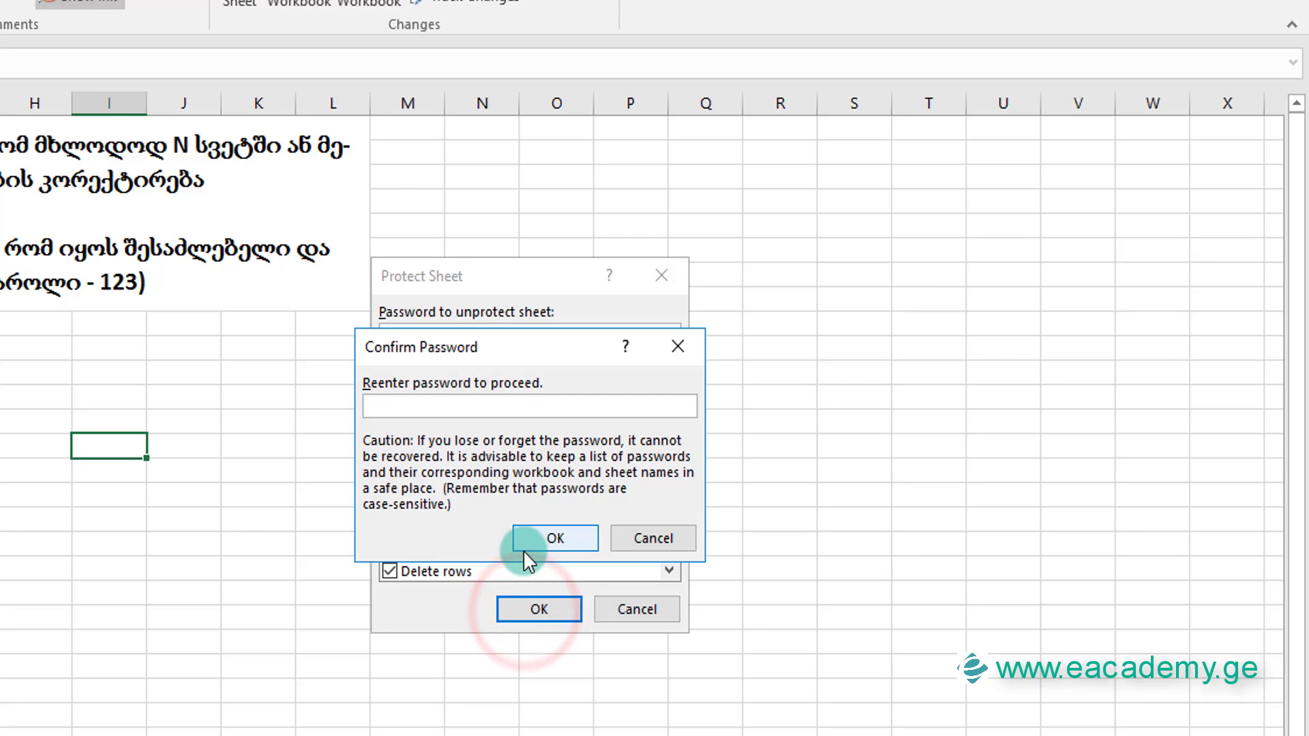
{"action": "left_click", "coordinate": [524, 545]}
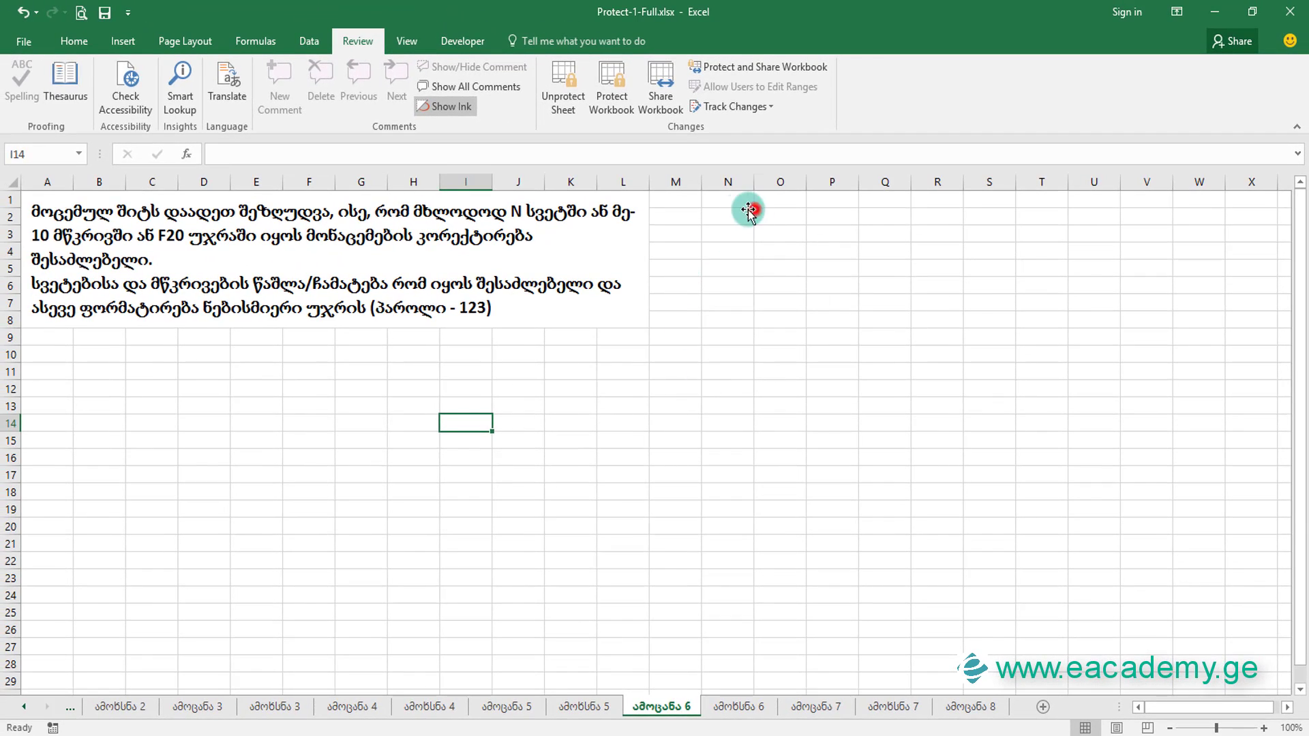
Enter test text down column N and along row 10; locked cell B12 refuses editing
{"action": "left_click", "coordinate": [735, 214]}
{"action": "type", "text": "დფვ დფვ ჰდ ბვ დნ ფდ ნდფვნბდფ"}
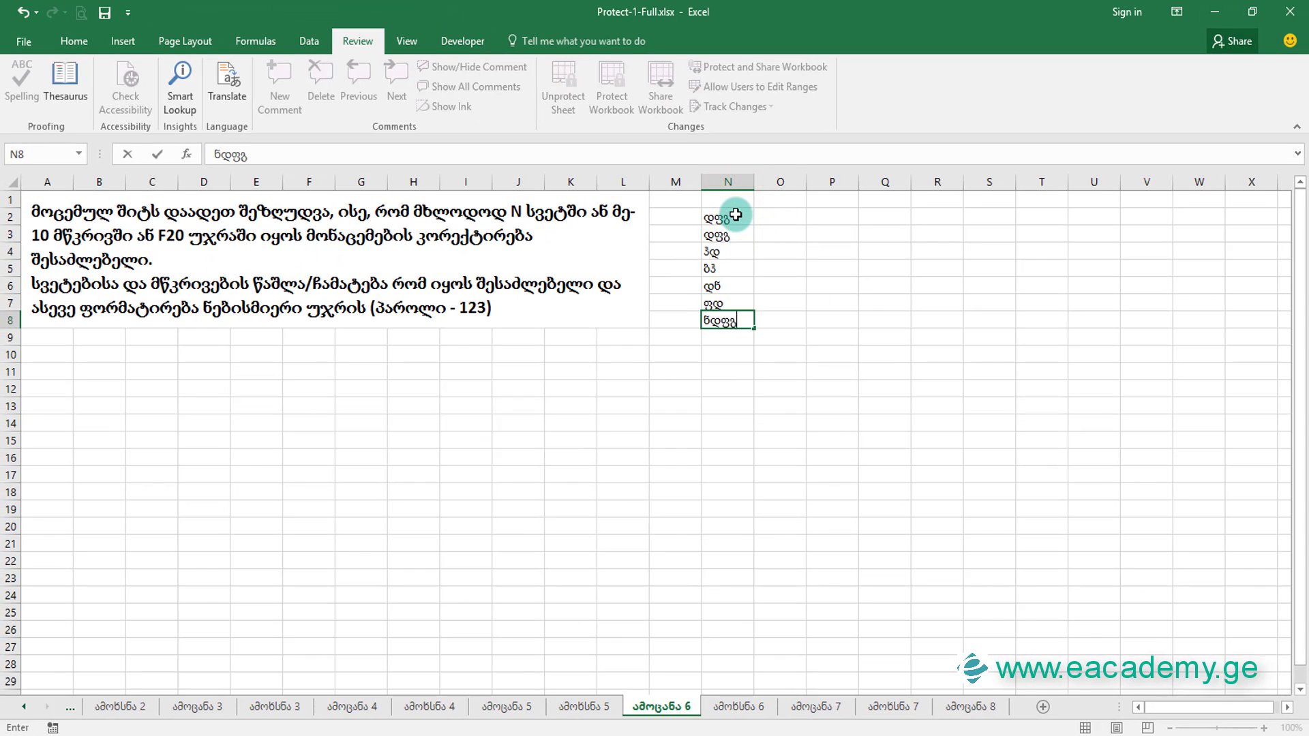
{"action": "key", "text": "Return"}
{"action": "left_click", "coordinate": [101, 390]}
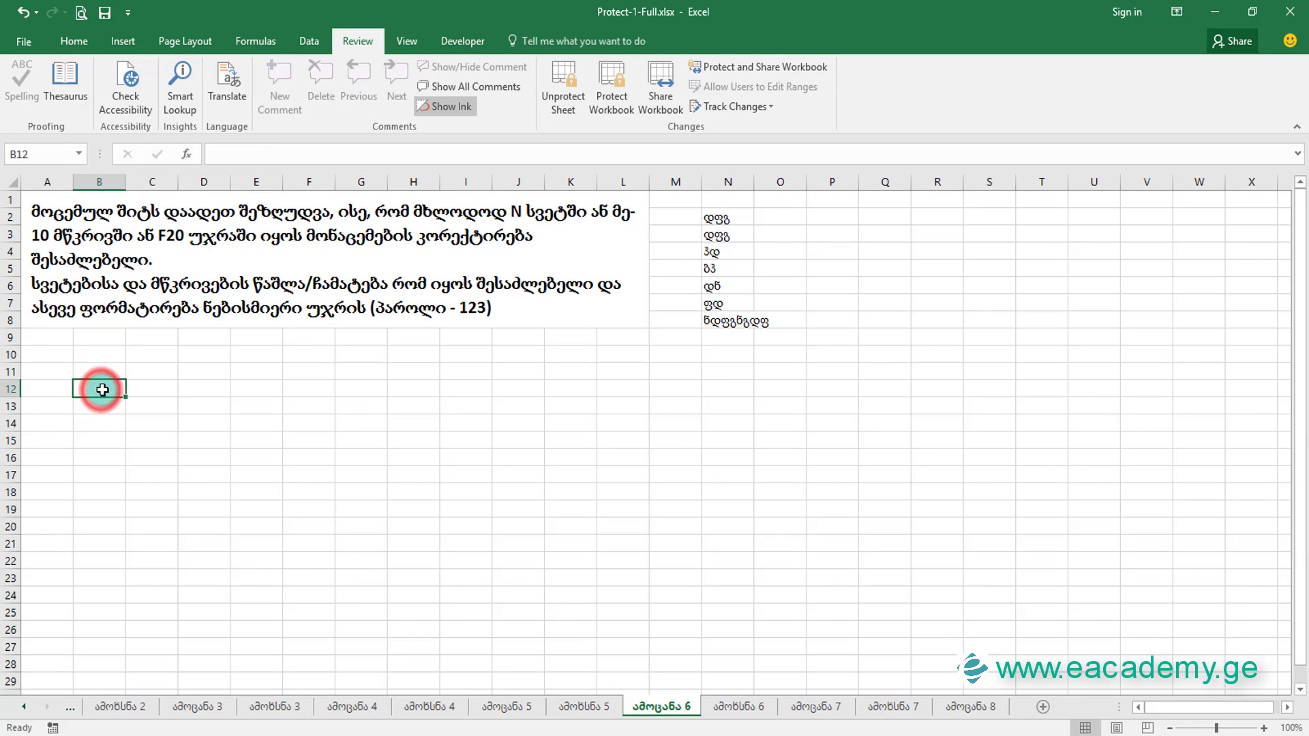
{"action": "double_click", "coordinate": [102, 390]}
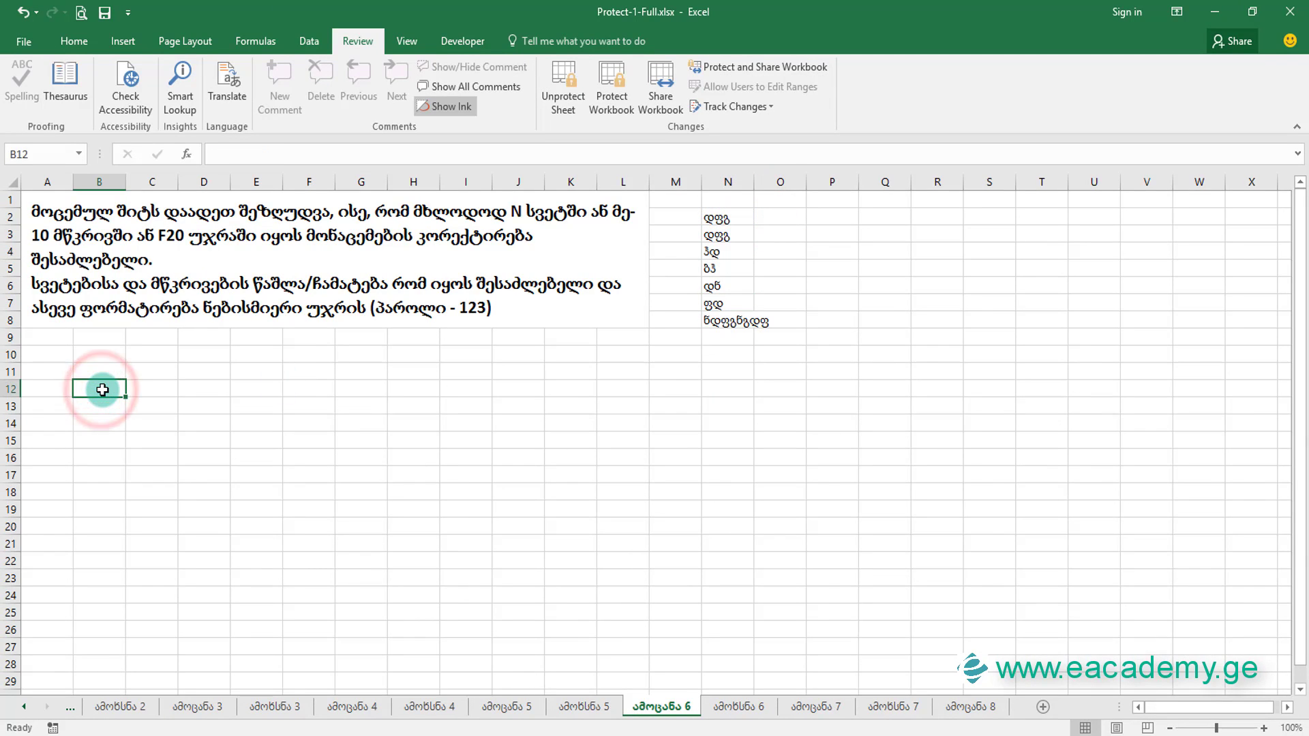
{"action": "key", "text": "Return"}
{"action": "left_click", "coordinate": [109, 352]}
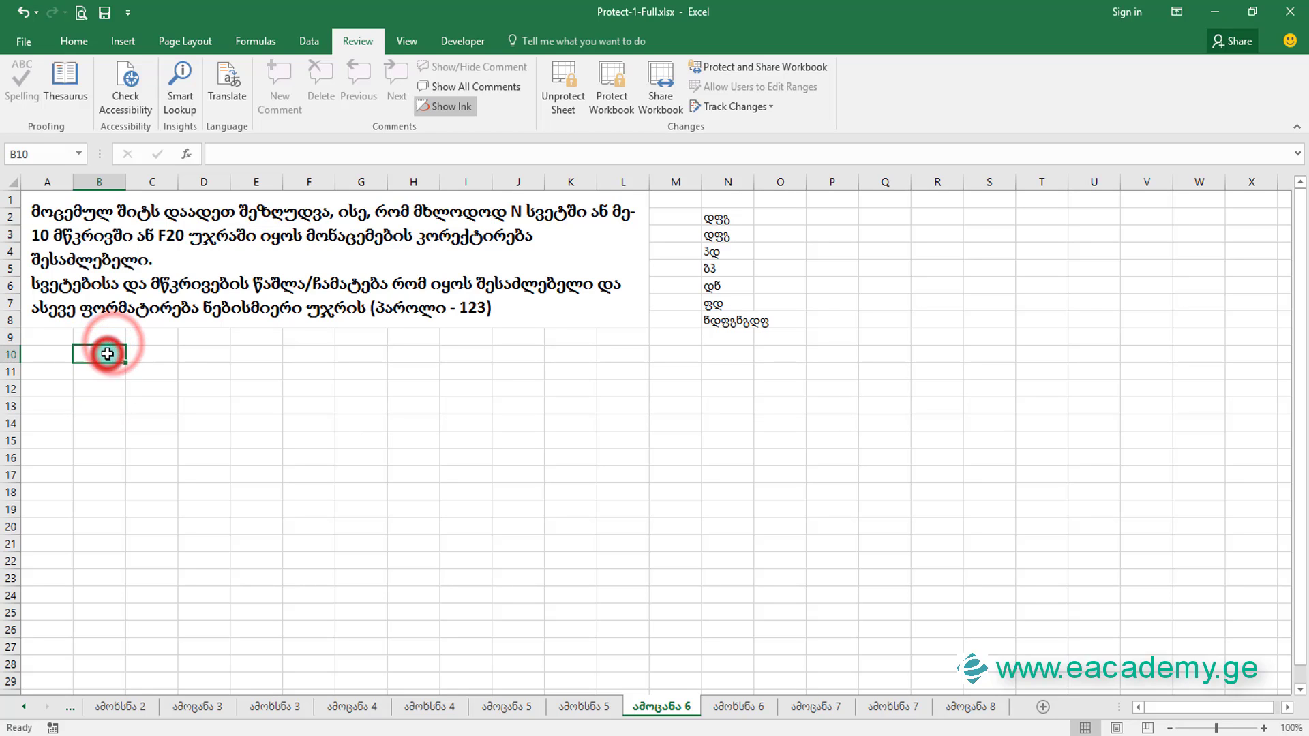
{"action": "type", "text": "ჯვ"}
{"action": "key", "text": "Tab"}
{"action": "type", "text": "ჳგჯჳვ"}
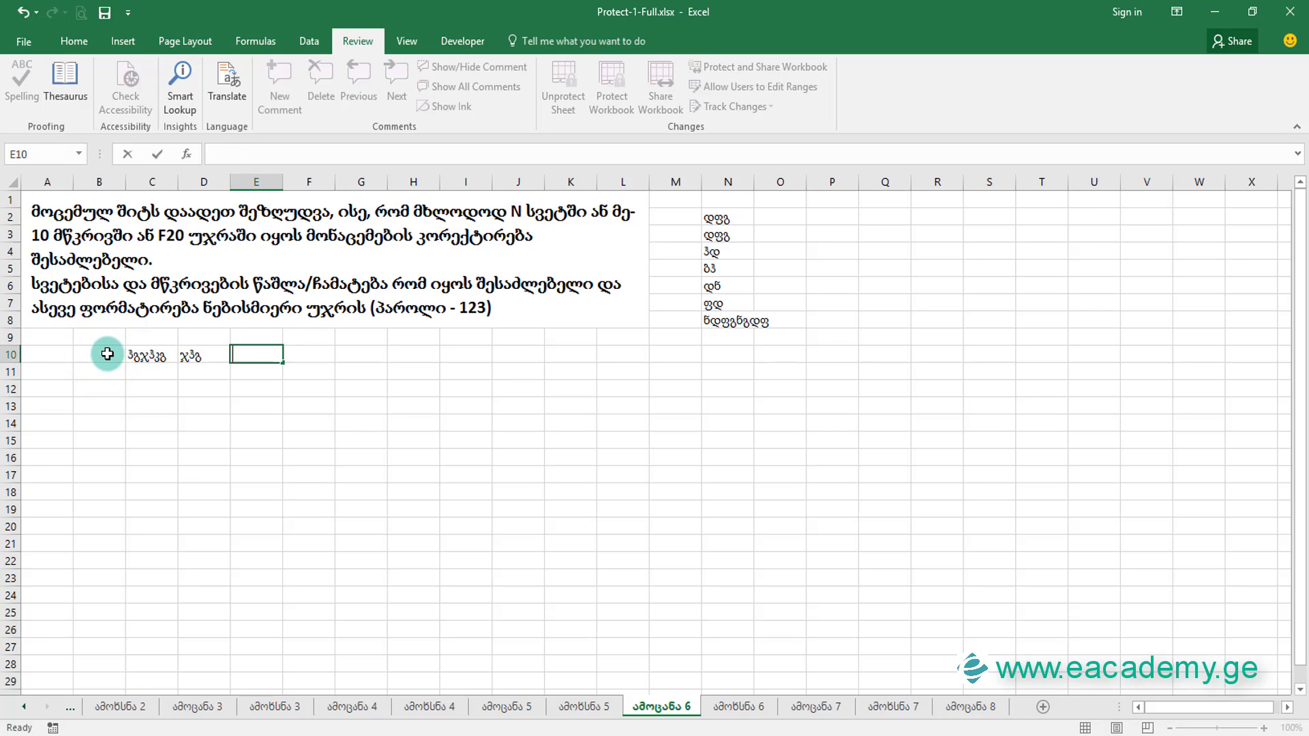
{"action": "type", "text": "\tჯ³ბ\tჯ³ბ\tჯ³ბჯ³\tჯბ\tჯ³"}
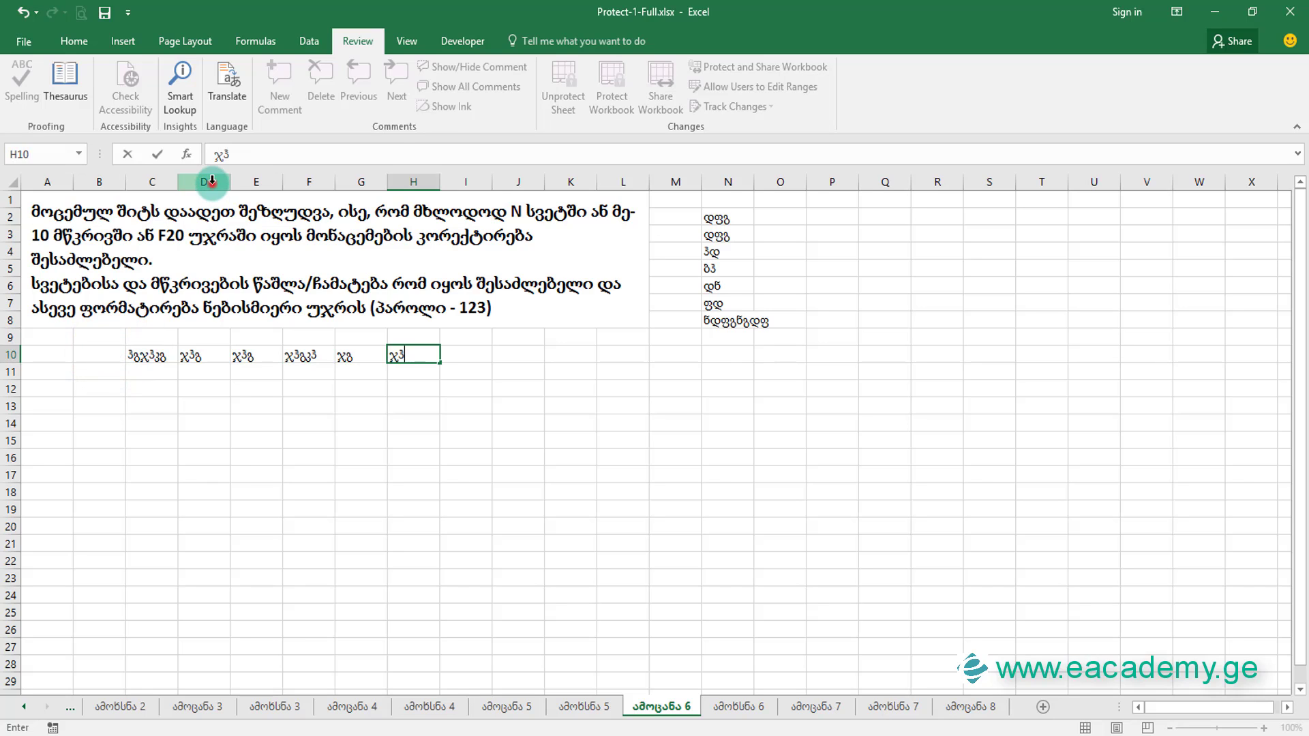
Try deleting column D, refused for locked cells, then attempt deleting column N
{"action": "right_click", "coordinate": [211, 181]}
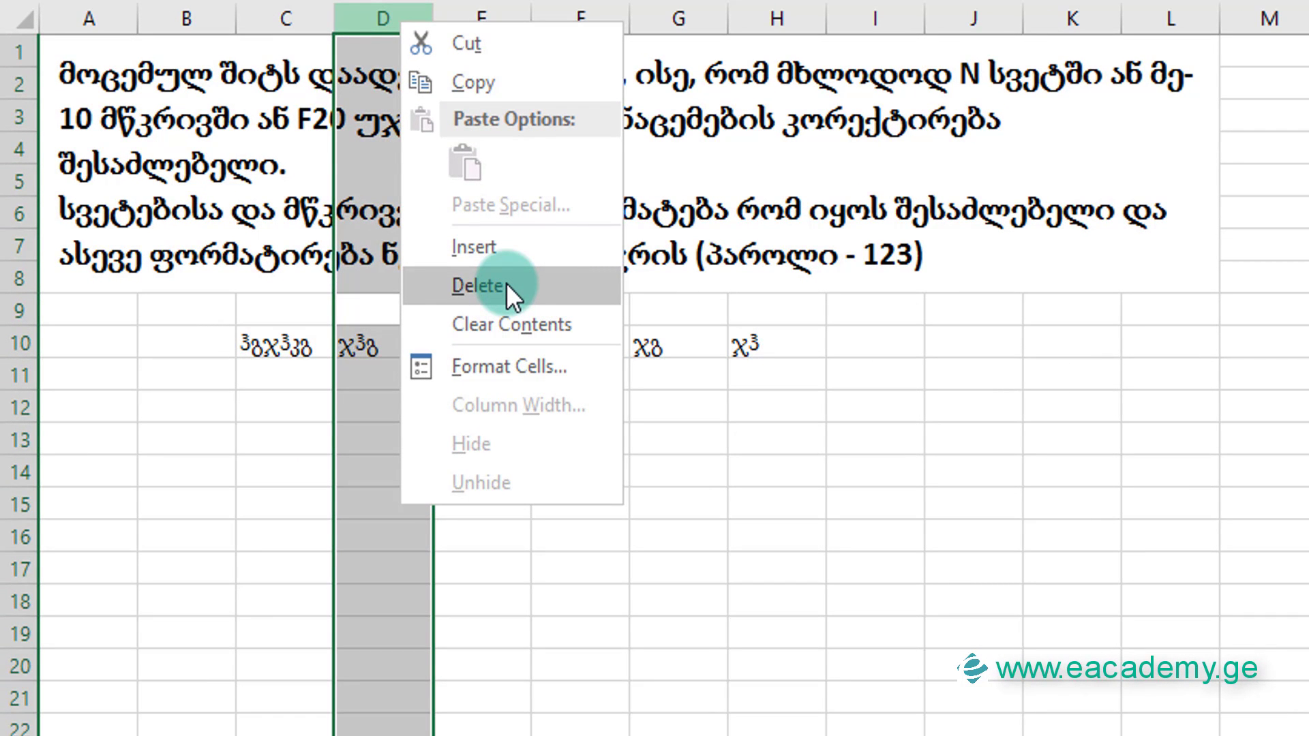
{"action": "left_click", "coordinate": [506, 284]}
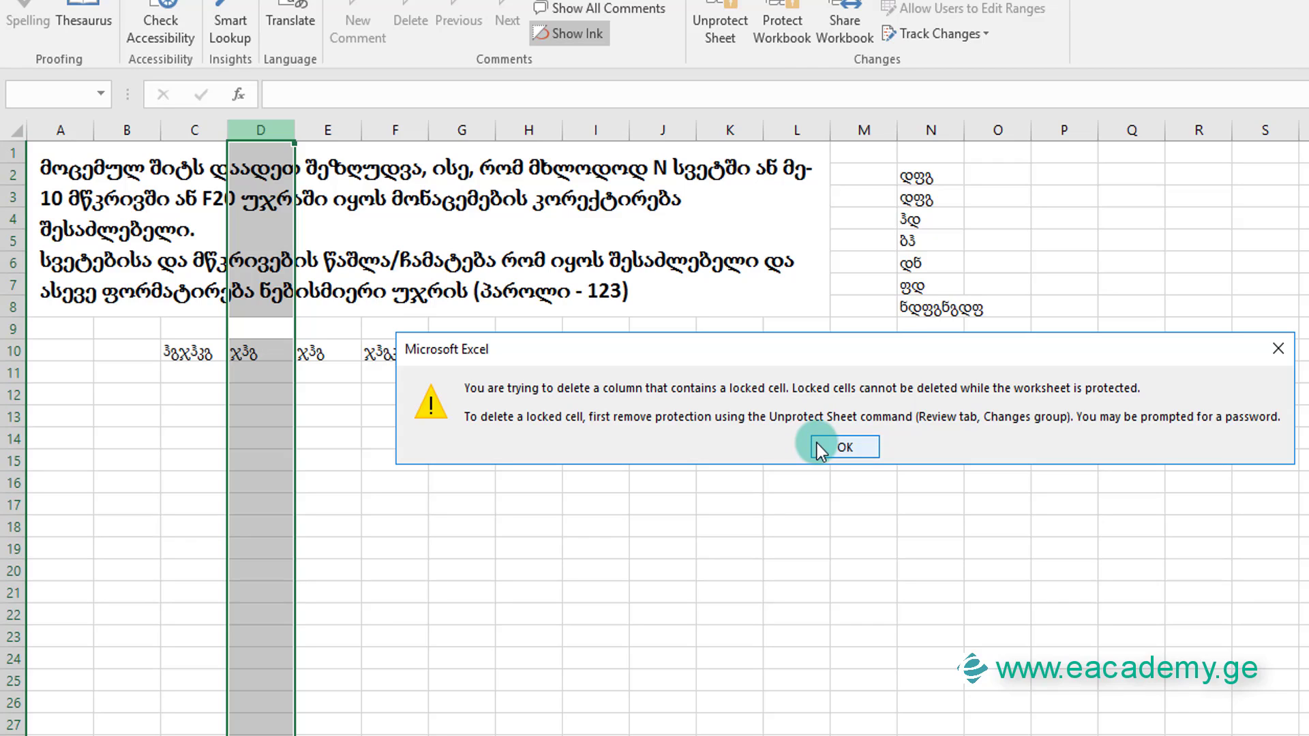
{"action": "left_click", "coordinate": [818, 451]}
{"action": "right_click", "coordinate": [923, 128]}
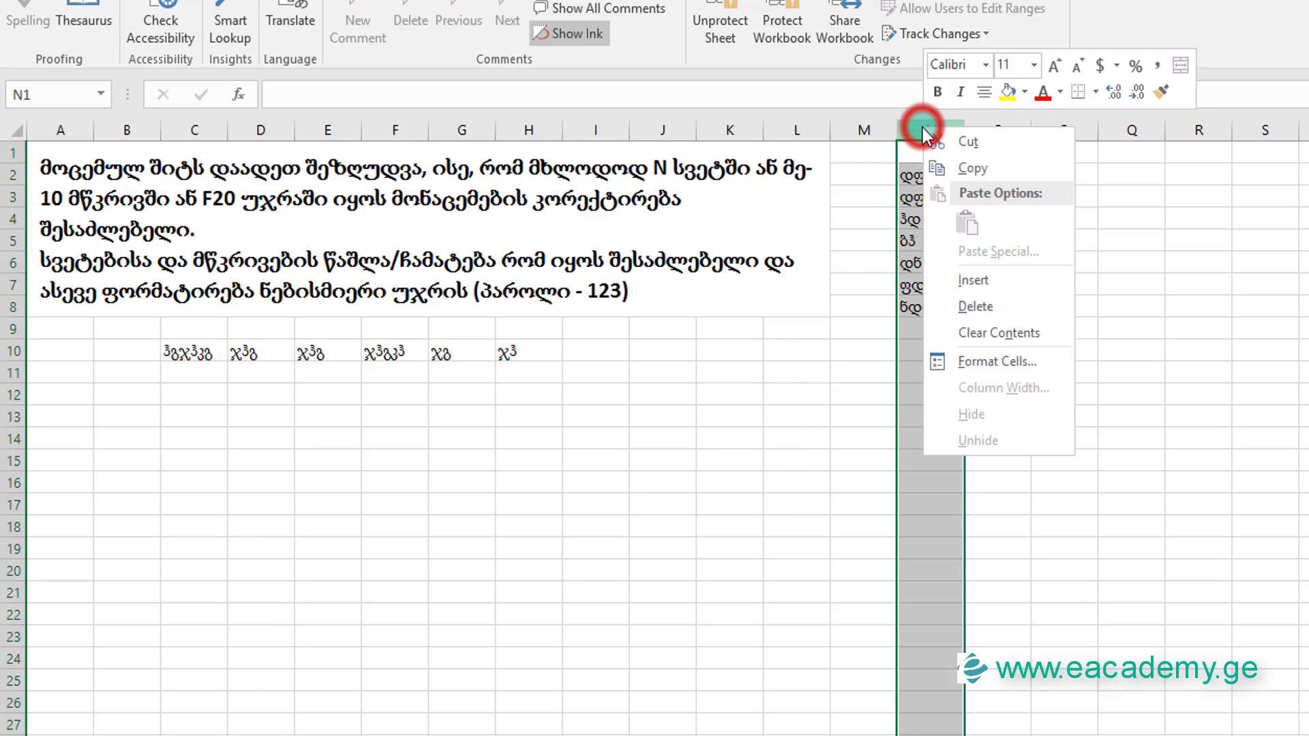
{"action": "left_click", "coordinate": [982, 313]}
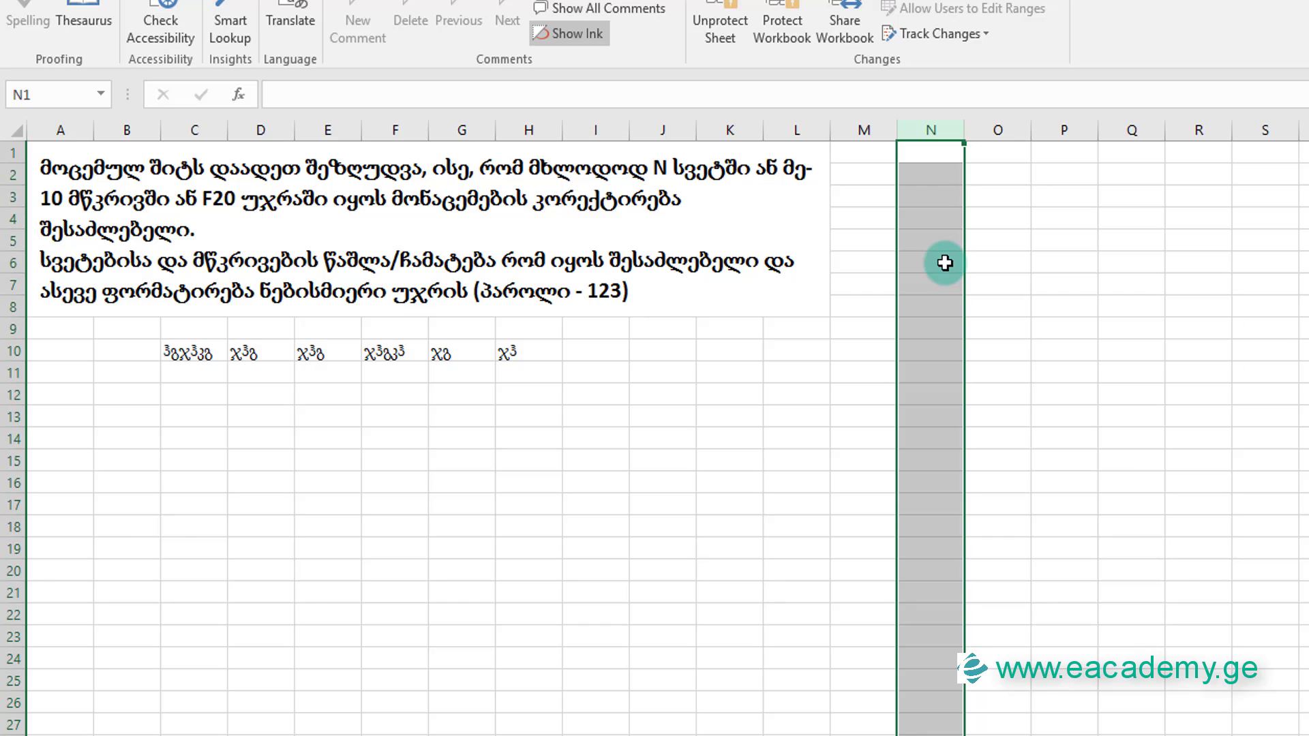
Delete row 10 with its entries; deleting row 13 is refused with a locked-cell warning
{"action": "right_click", "coordinate": [15, 351]}
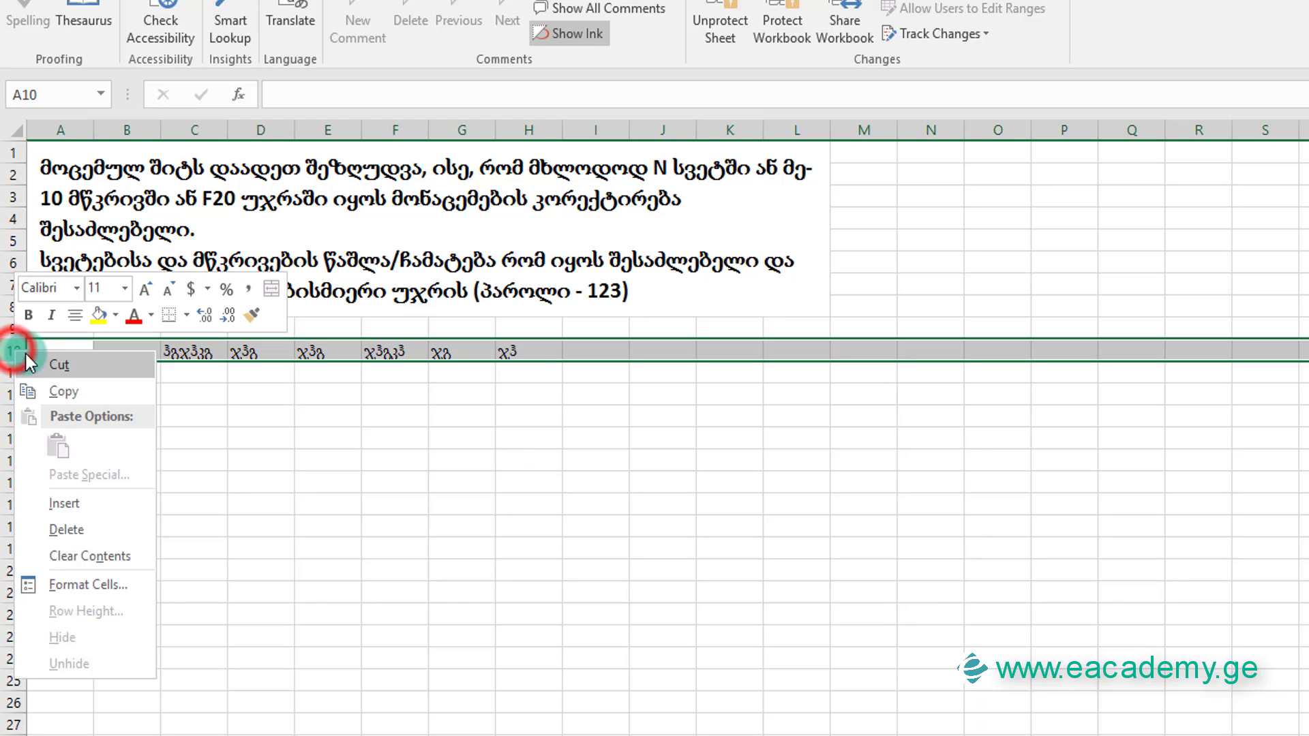
{"action": "left_click", "coordinate": [75, 529]}
{"action": "right_click", "coordinate": [12, 421]}
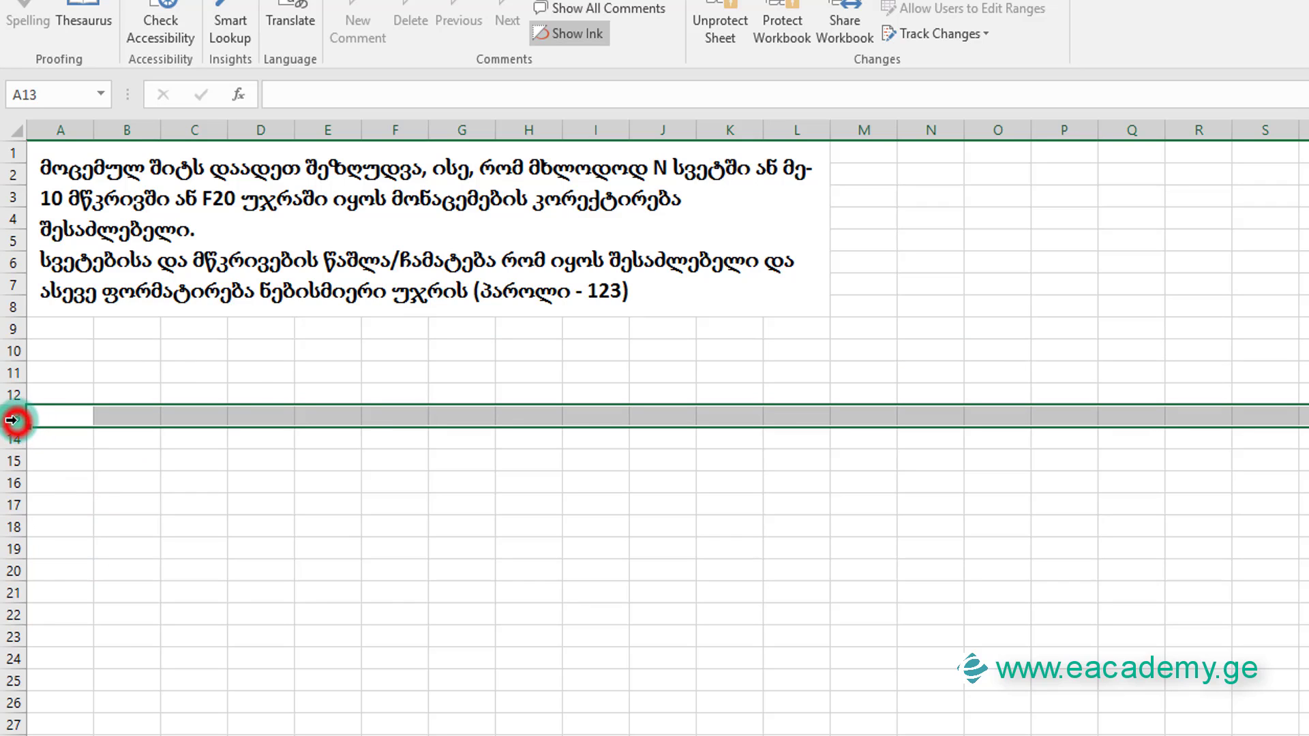
{"action": "left_click", "coordinate": [54, 598]}
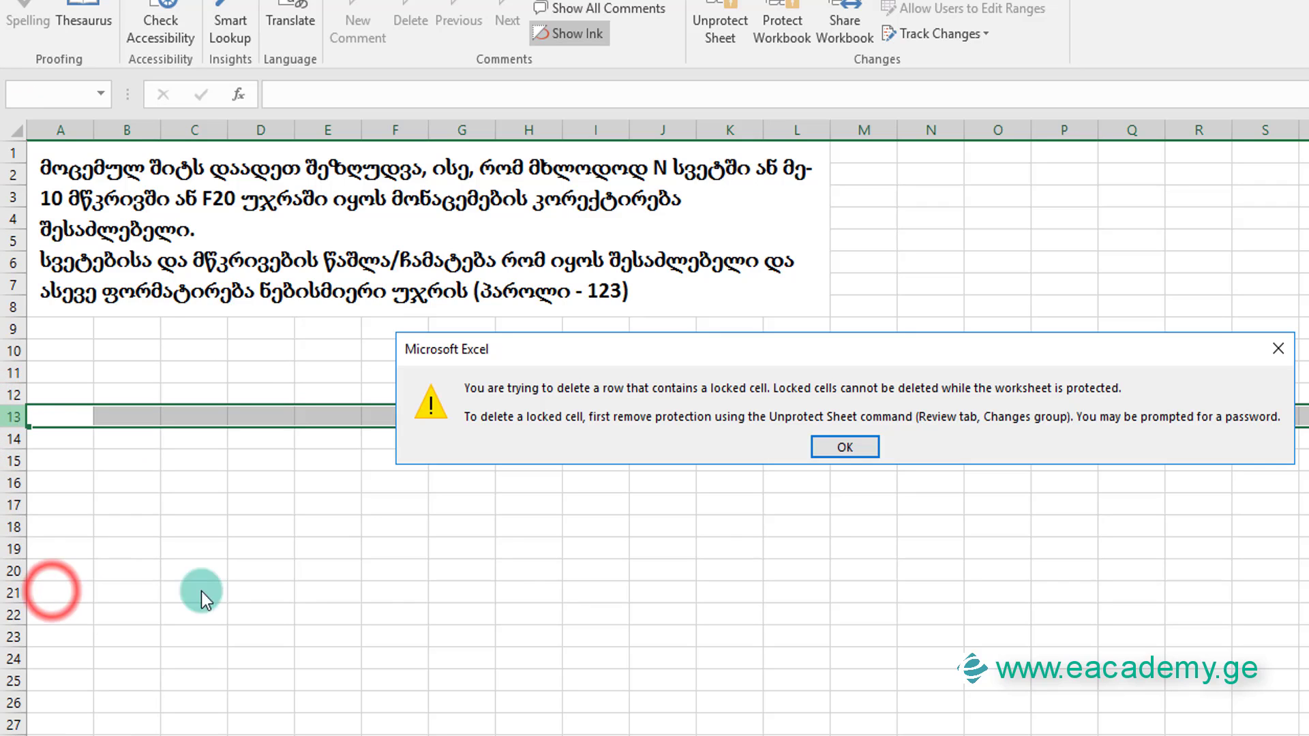
{"action": "left_click", "coordinate": [841, 450]}
Retry deleting column N; Excel refuses because it contains locked cells
{"action": "left_click", "coordinate": [925, 127]}
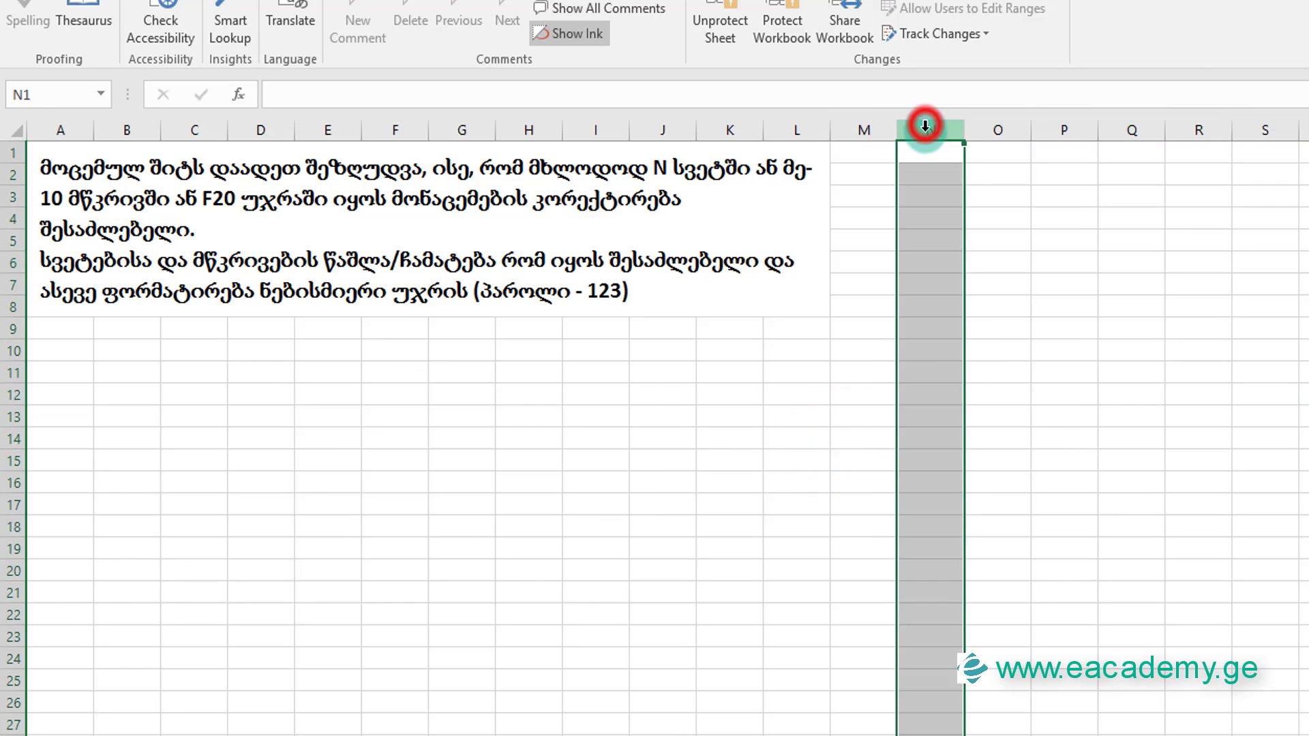
{"action": "right_click", "coordinate": [925, 127]}
{"action": "left_click", "coordinate": [979, 311]}
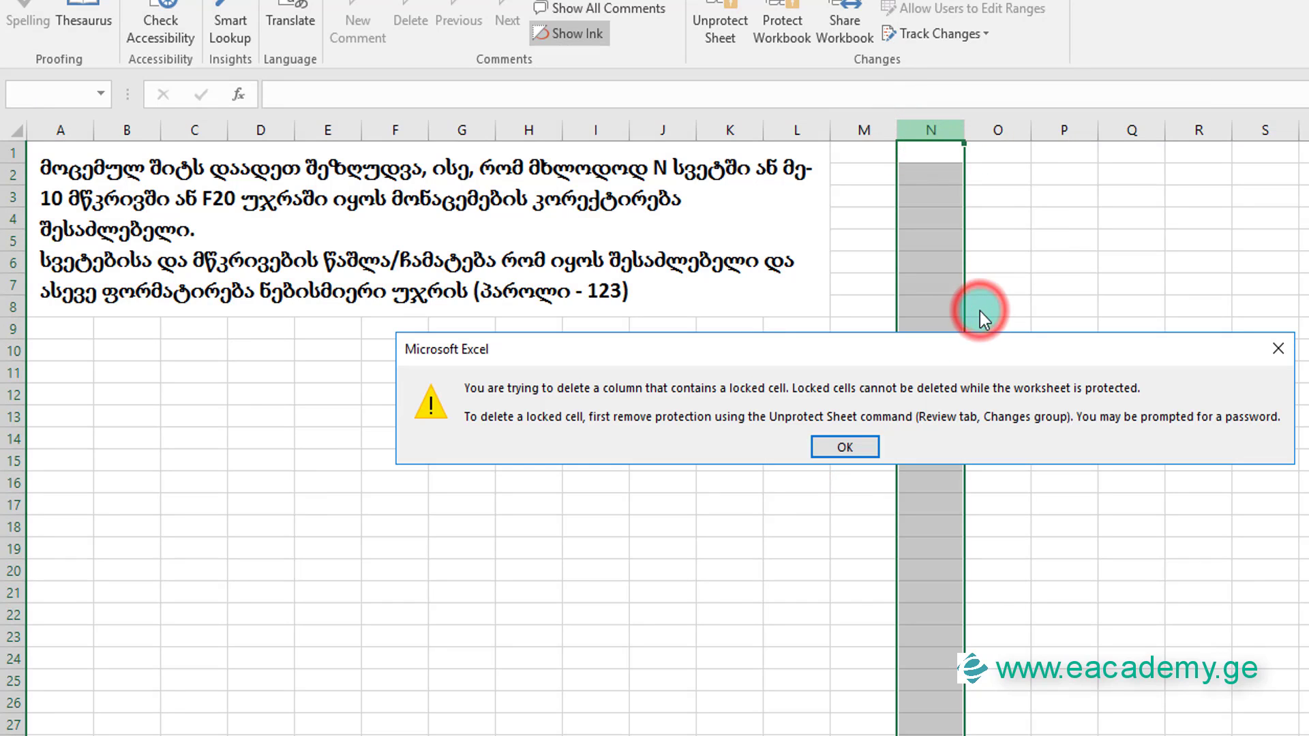
{"action": "left_click", "coordinate": [852, 450]}
{"action": "left_click", "coordinate": [363, 445]}
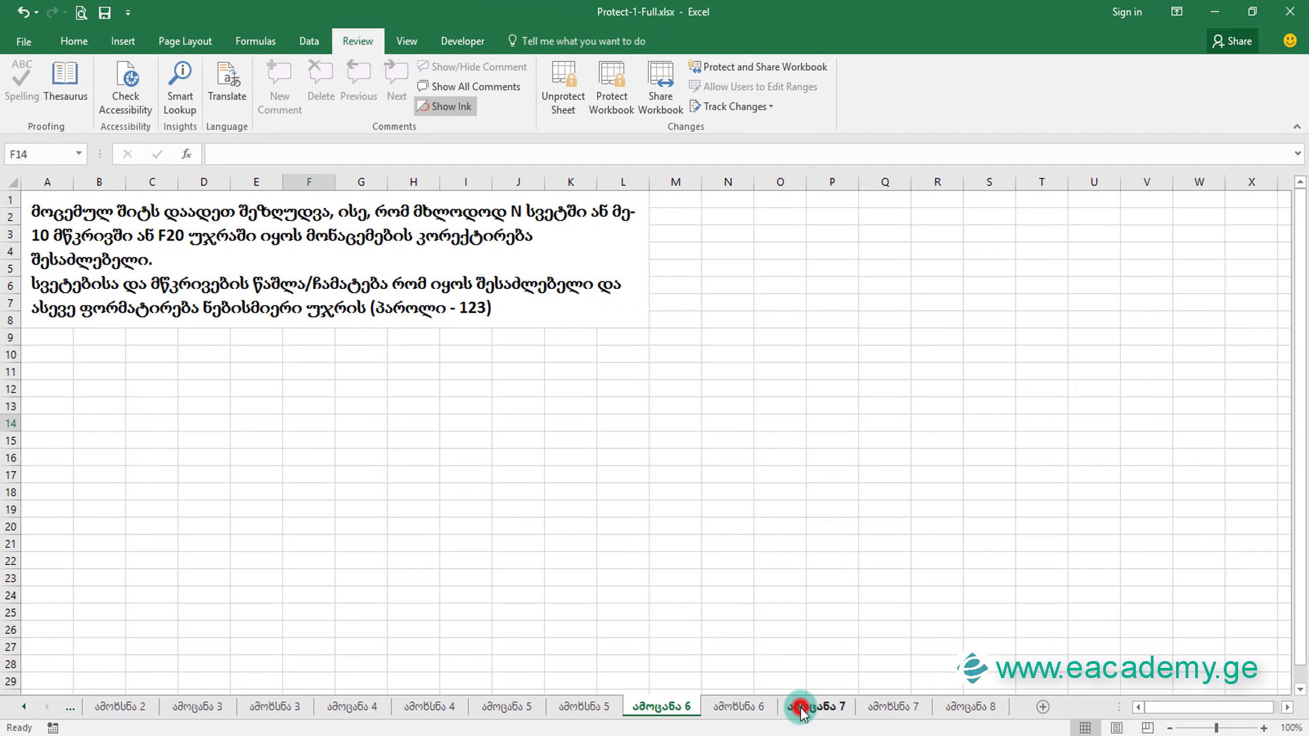
On sheet ამოცანა 7, re-enter the D13 formula so it displays 1,940.40
{"action": "left_click", "coordinate": [800, 708]}
{"action": "left_click", "coordinate": [334, 423]}
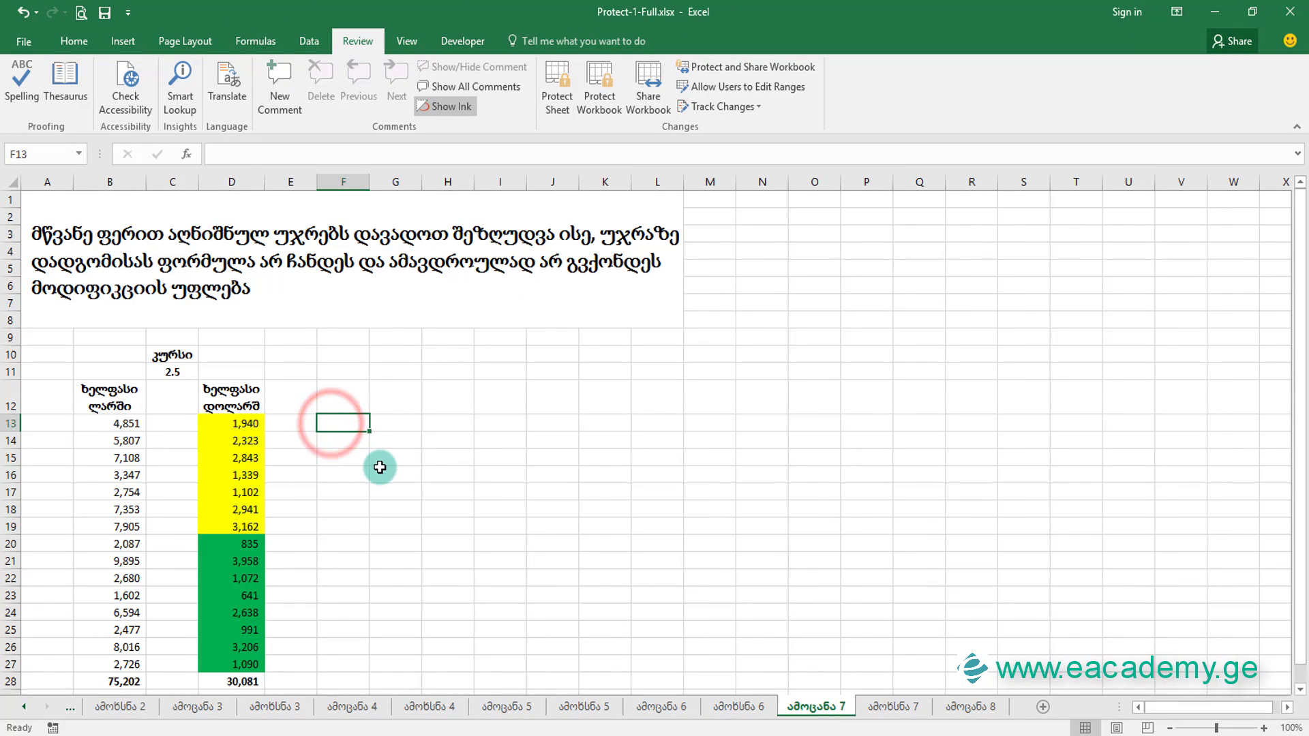
{"action": "scroll", "coordinate": [352, 482], "scroll_direction": "down", "scroll_amount": 2}
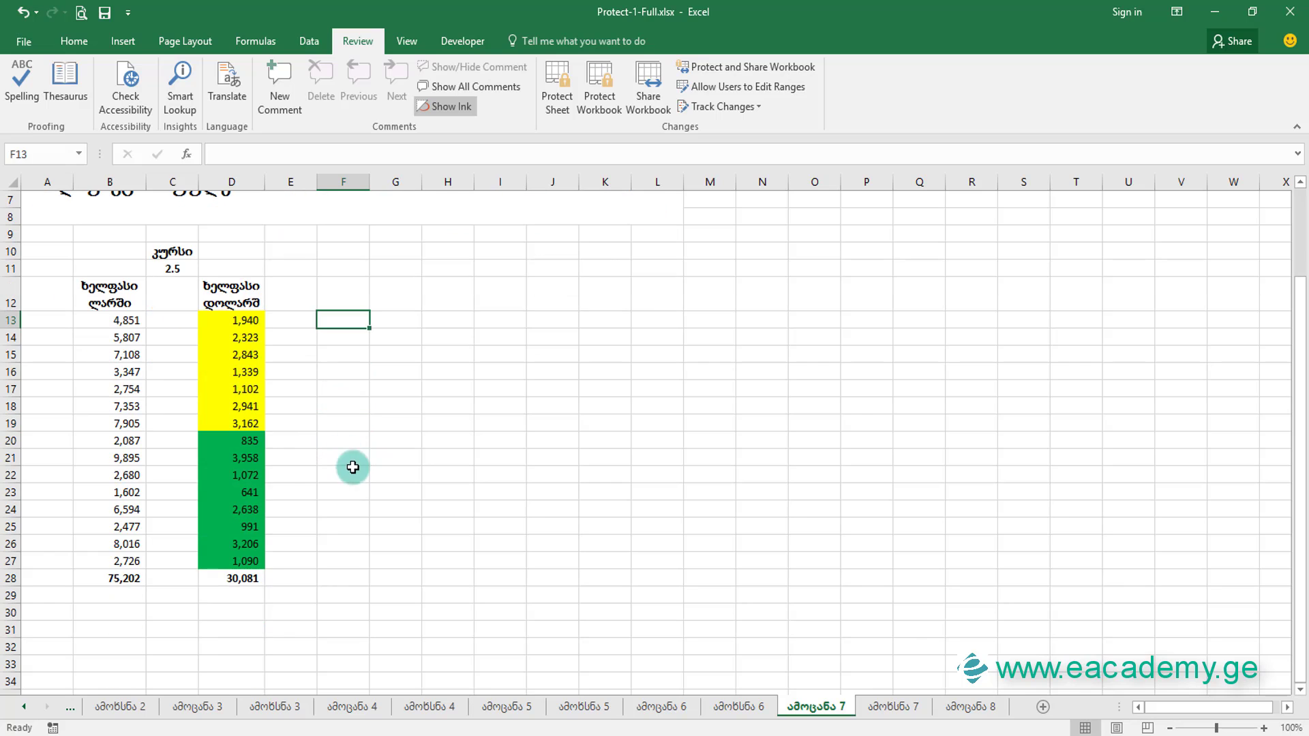
{"action": "left_click", "coordinate": [223, 320]}
{"action": "scroll", "coordinate": [175, 293], "scroll_direction": "up", "scroll_amount": 2}
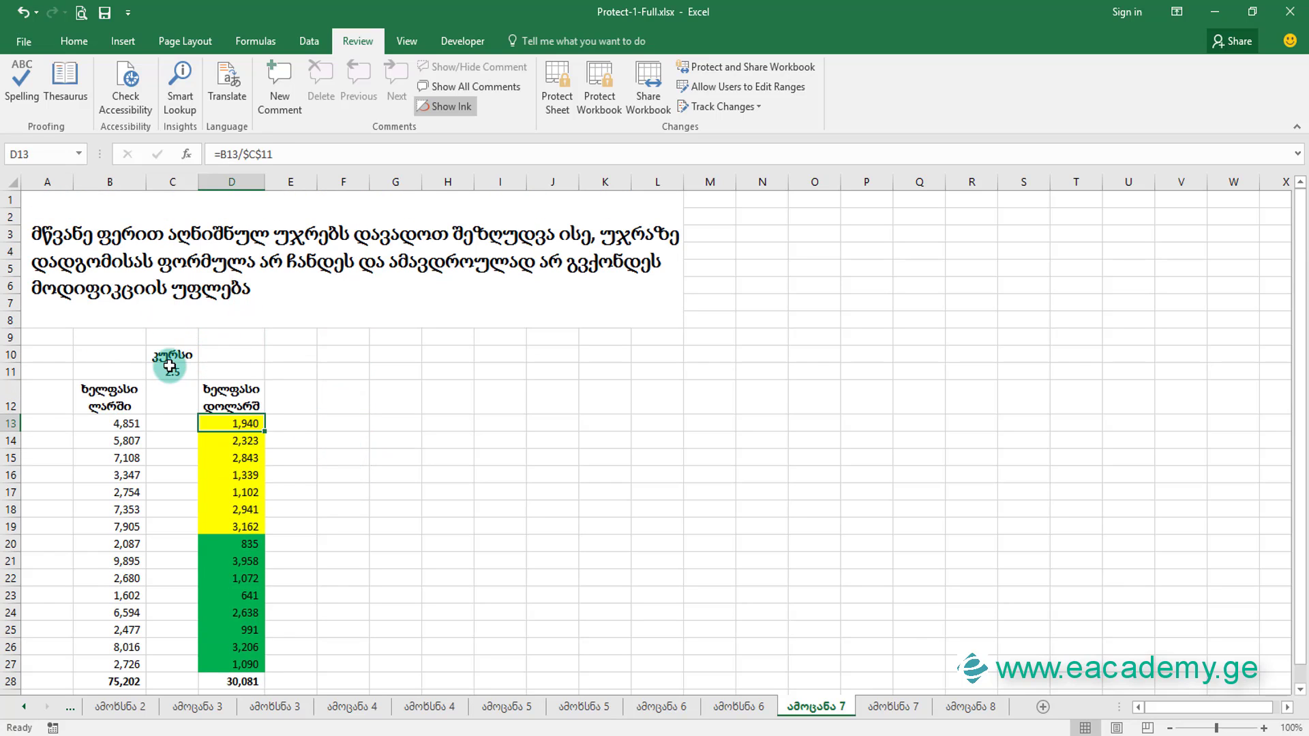
{"action": "left_click", "coordinate": [170, 366]}
{"action": "double_click", "coordinate": [220, 424]}
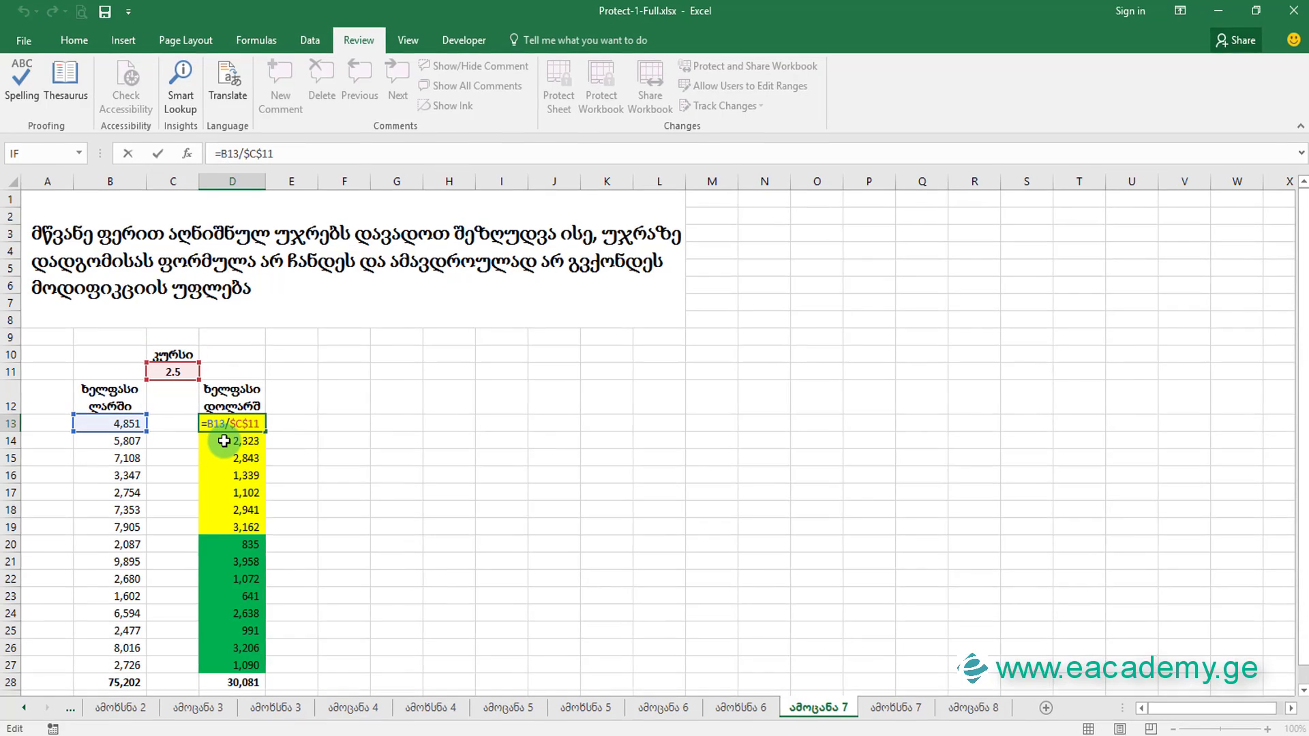
{"action": "key", "text": "Return"}
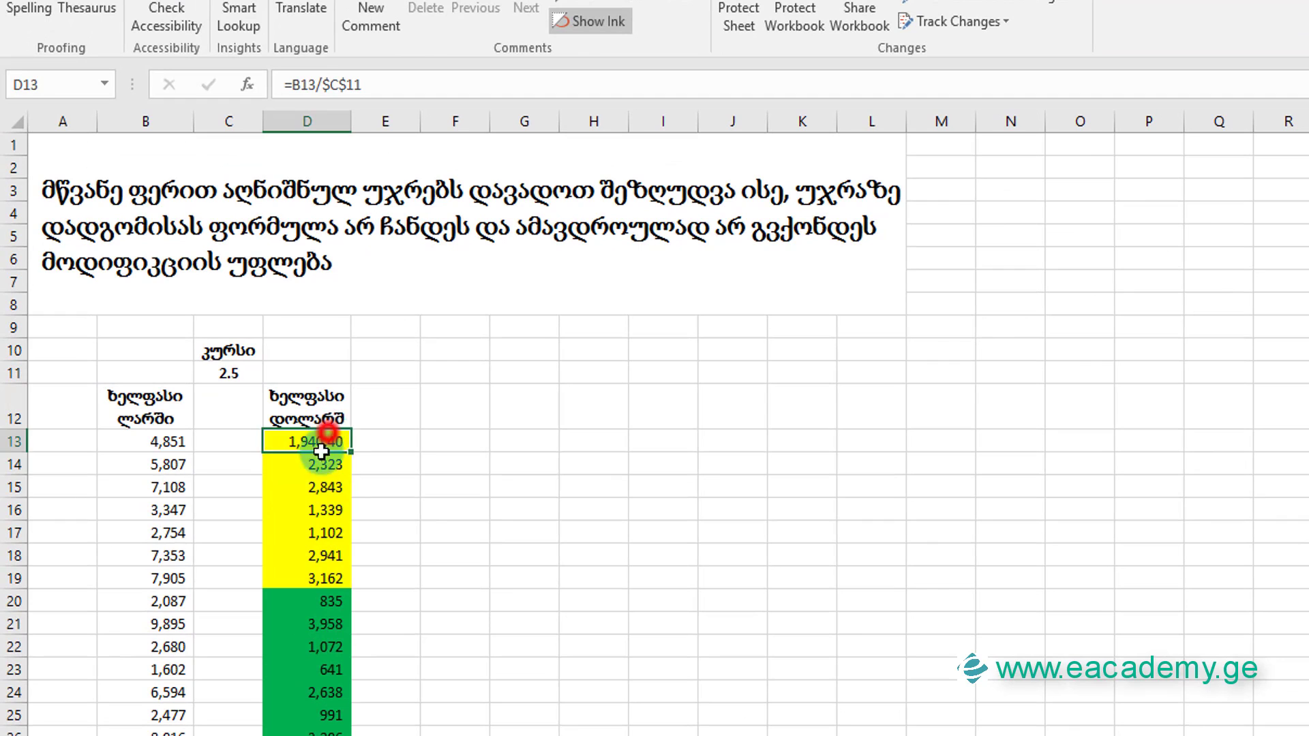
Review the yellow cells D13:D19 protection settings unchanged, then select the green cells D20:D27
{"action": "left_click_drag", "start_coordinate": [329, 432], "coordinate": [307, 533]}
{"action": "left_click_drag", "start_coordinate": [307, 578], "coordinate": [303, 443]}
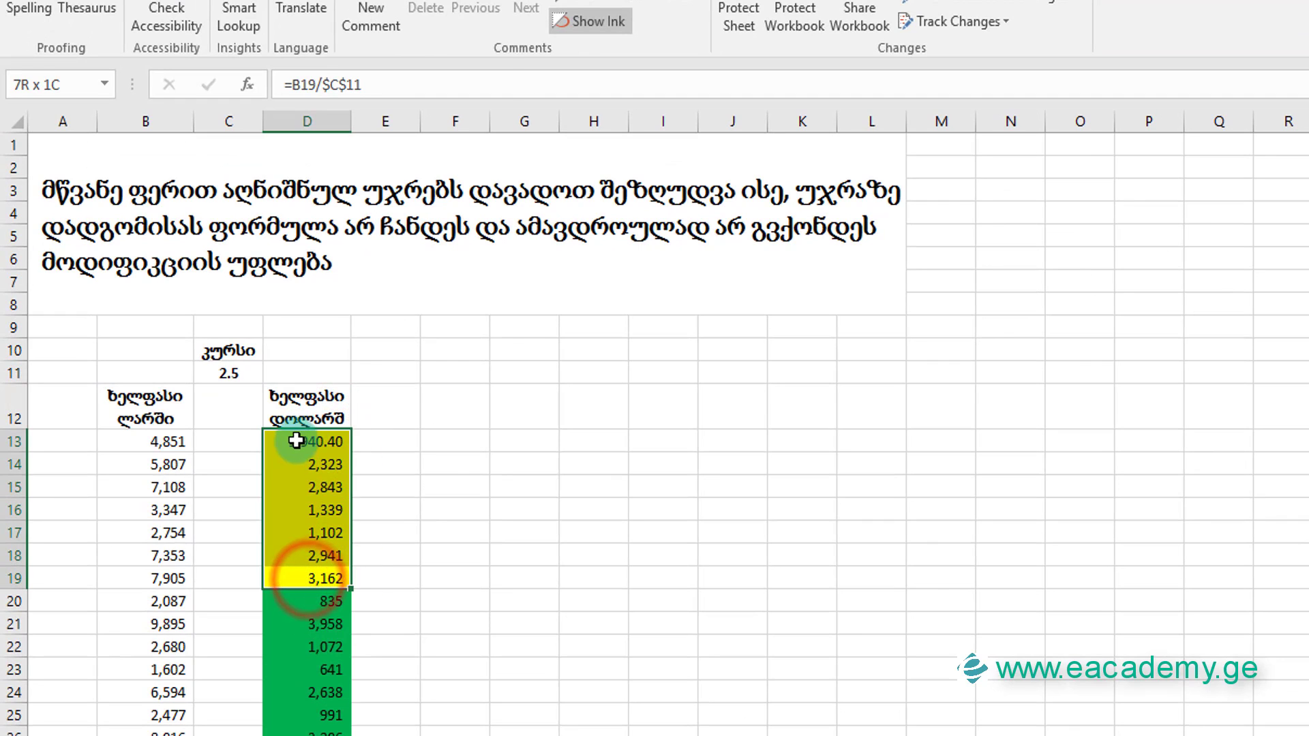
{"action": "right_click", "coordinate": [295, 459]}
{"action": "left_click", "coordinate": [379, 364]}
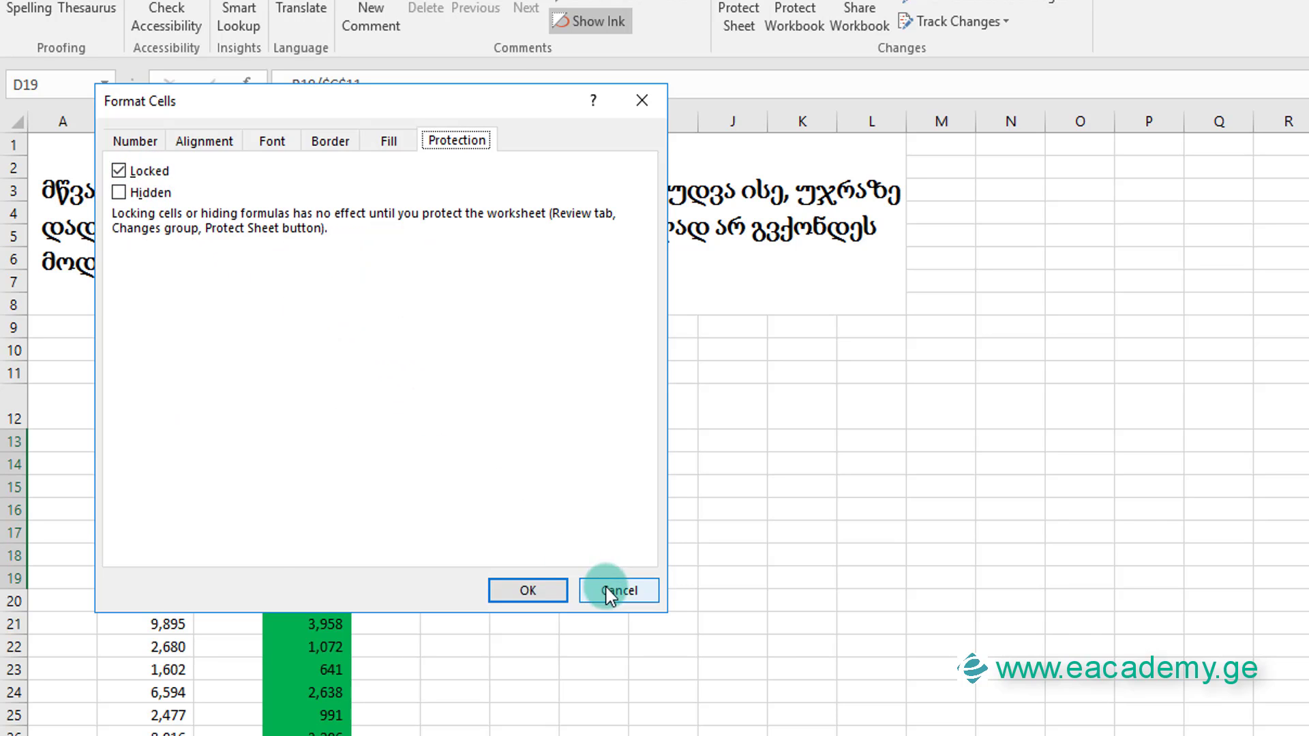
{"action": "left_click", "coordinate": [616, 590]}
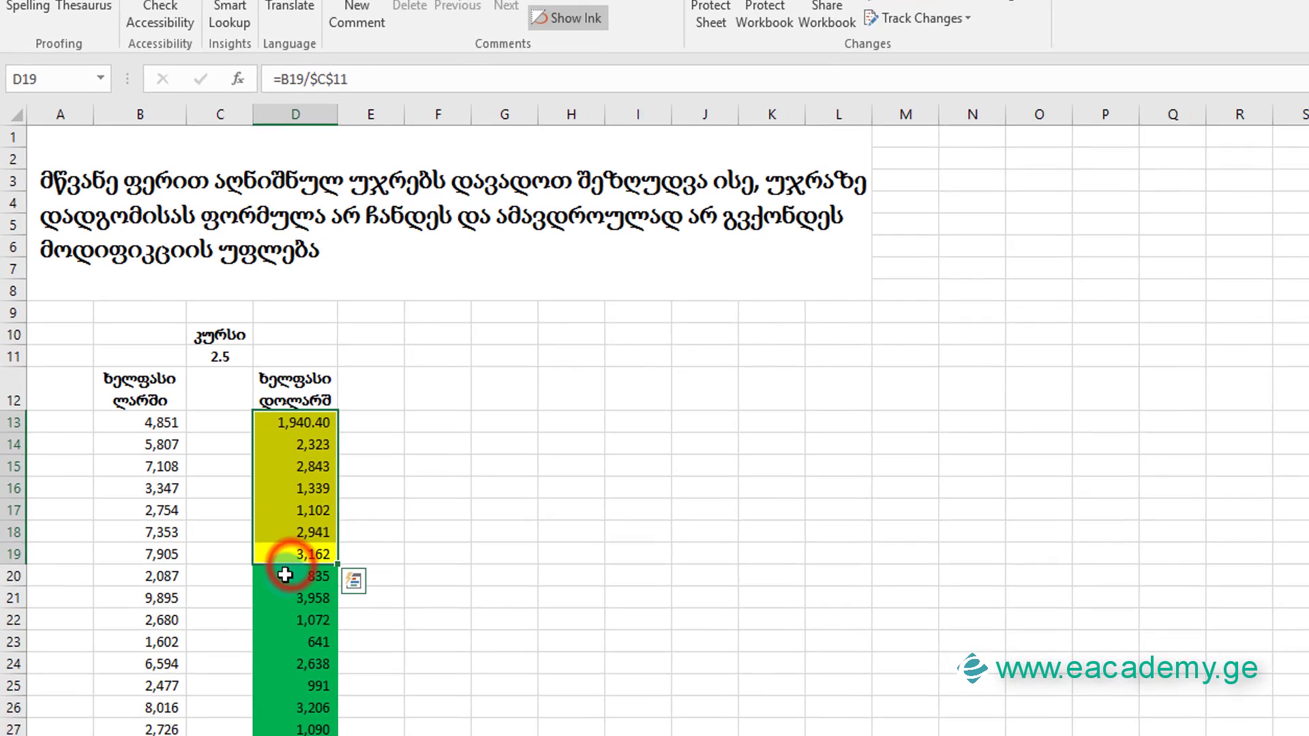
{"action": "left_click_drag", "start_coordinate": [303, 597], "coordinate": [279, 682]}
{"action": "right_click", "coordinate": [276, 587]}
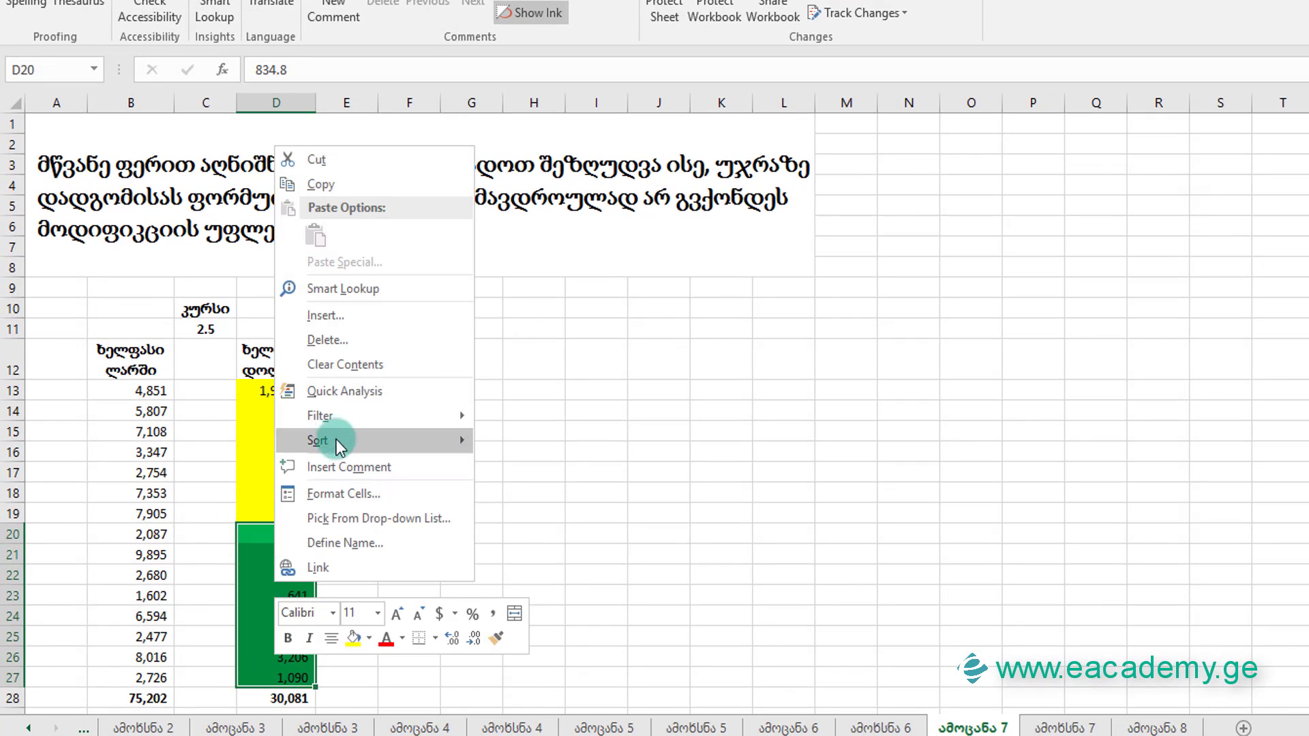
Set the green cells D20:D27 to Hidden so their formulas are concealed
{"action": "left_click", "coordinate": [343, 493]}
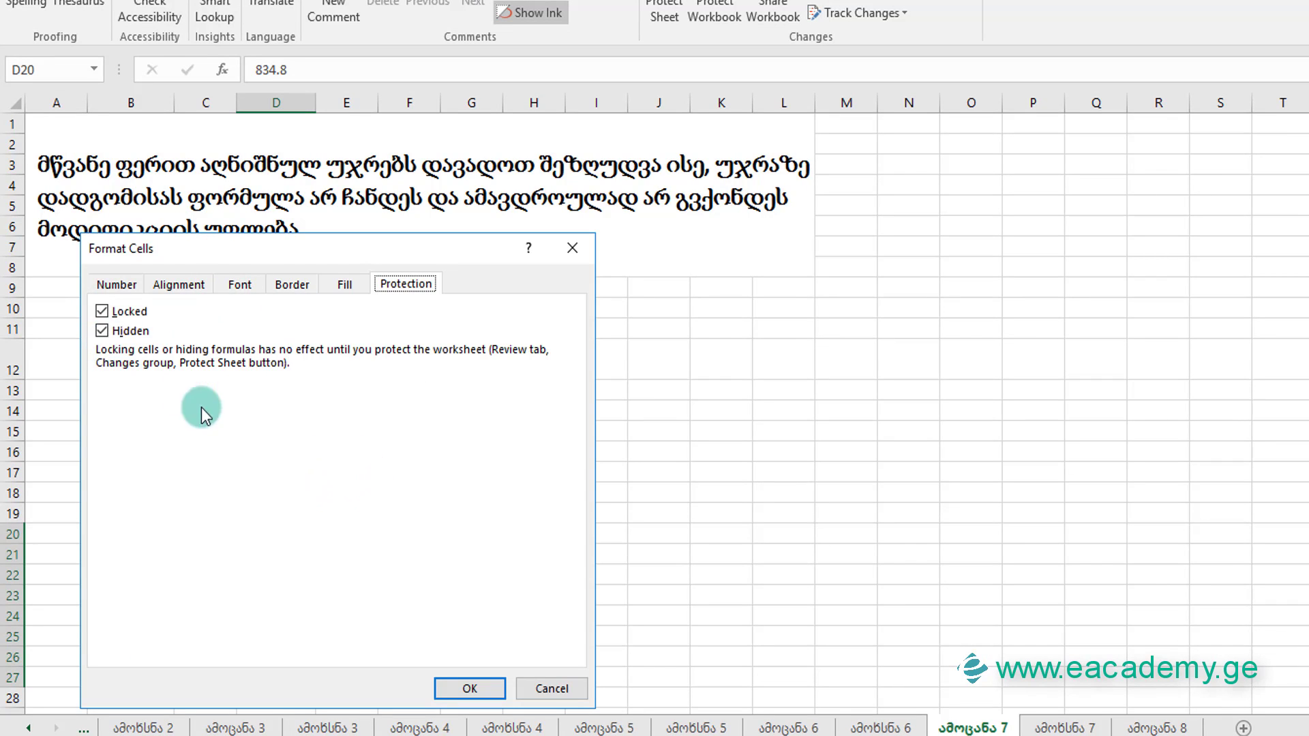
{"action": "left_click", "coordinate": [470, 688]}
{"action": "left_click", "coordinate": [366, 435]}
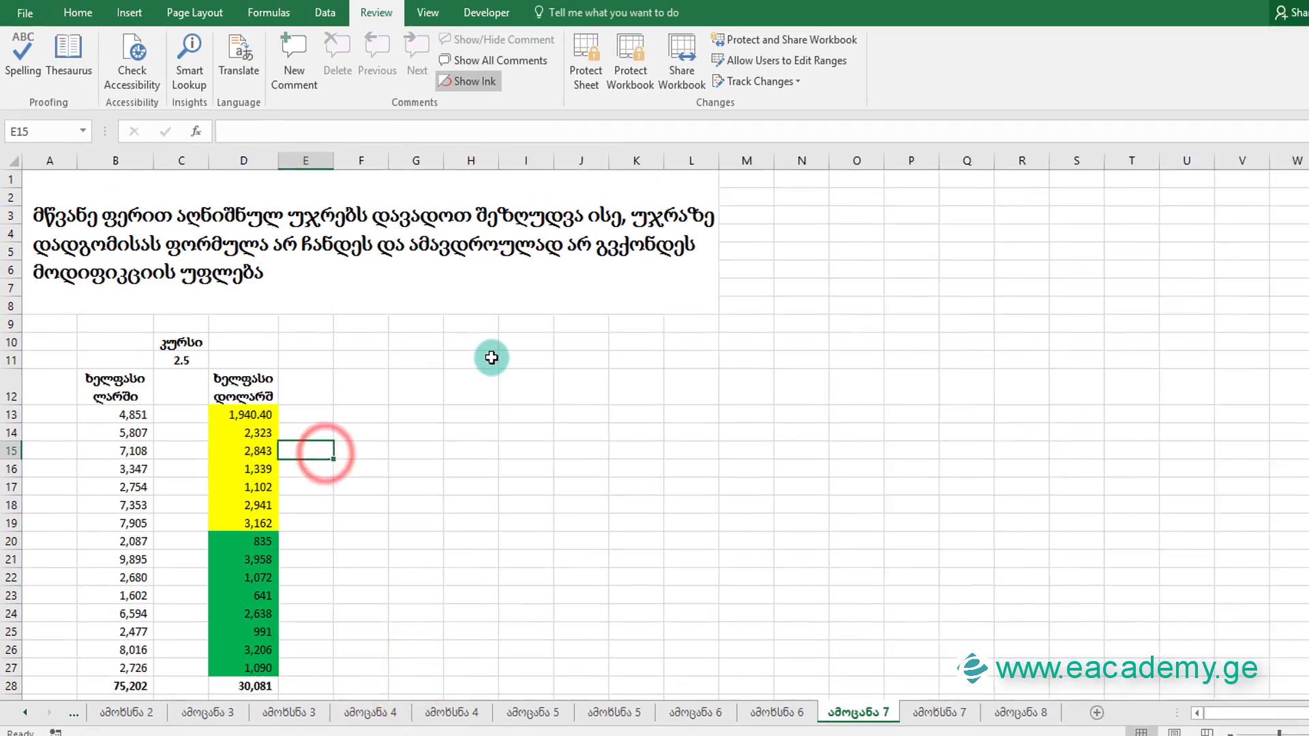
{"action": "left_click", "coordinate": [538, 332]}
Protect the ამოცანა 7 sheet with a password, entering it twice
{"action": "left_click", "coordinate": [658, 4]}
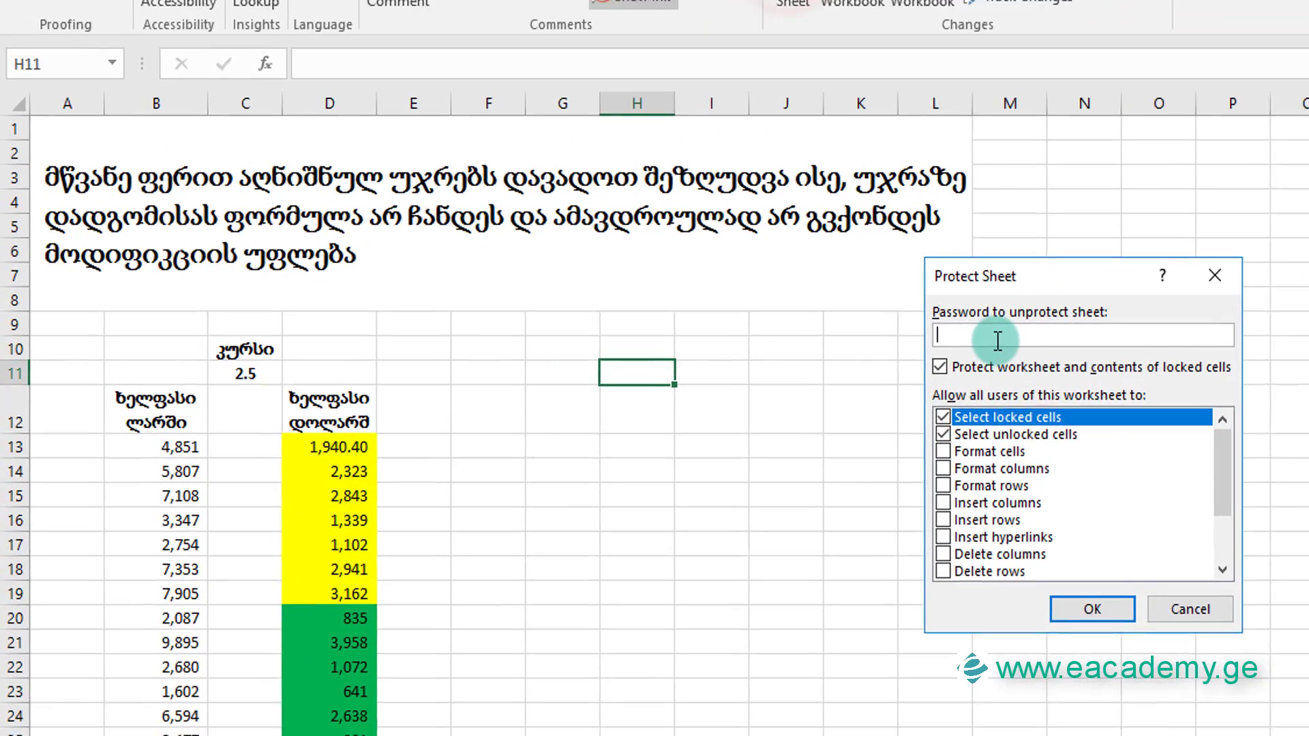
{"action": "type", "text": "1"}
{"action": "key", "text": "Return"}
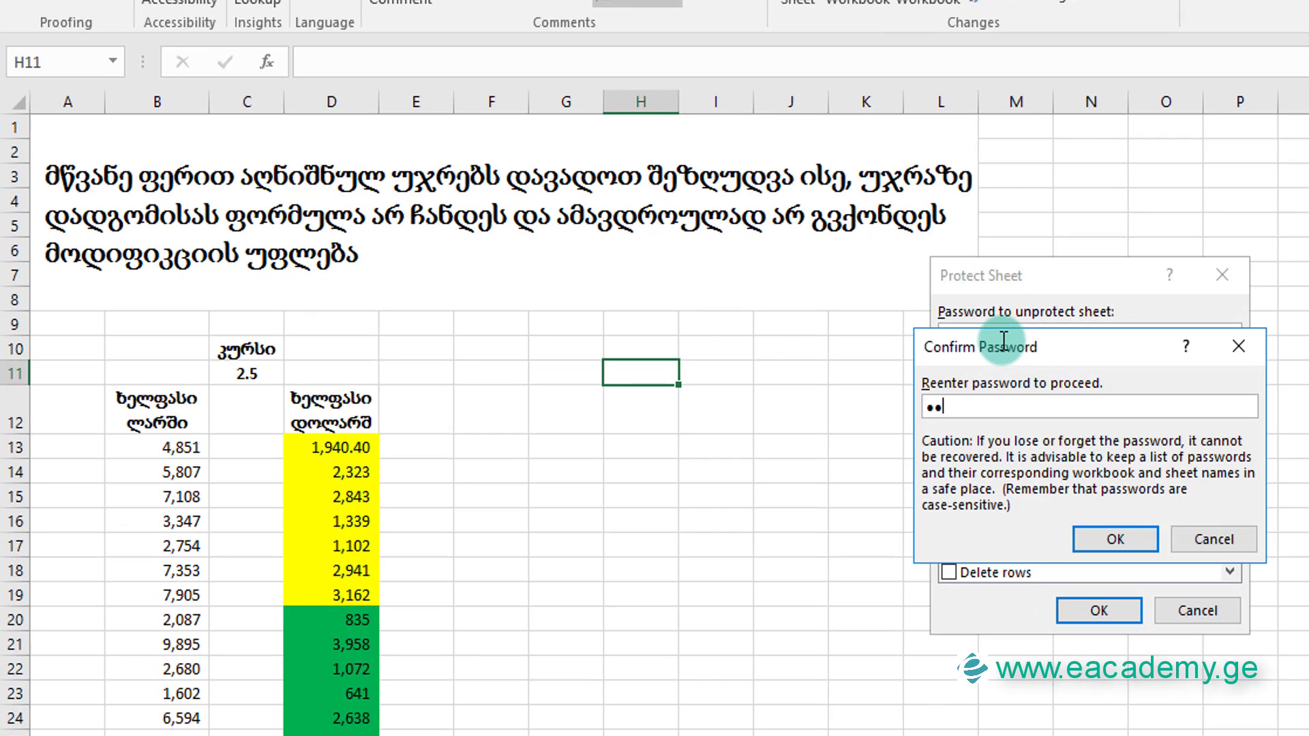
{"action": "key", "text": "Return"}
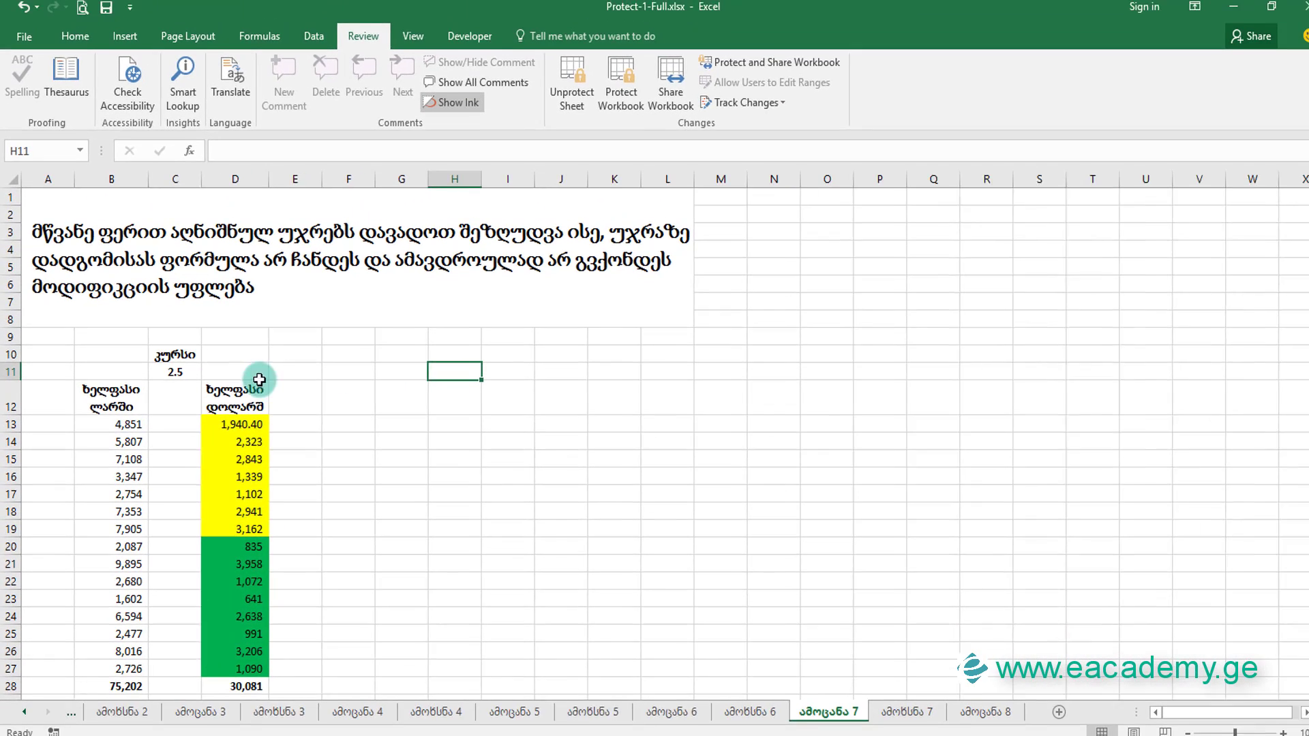
{"action": "left_click", "coordinate": [252, 451]}
Try editing yellow cell D15 and dismiss the protected-sheet warning
{"action": "left_click", "coordinate": [210, 531]}
{"action": "left_click", "coordinate": [172, 458]}
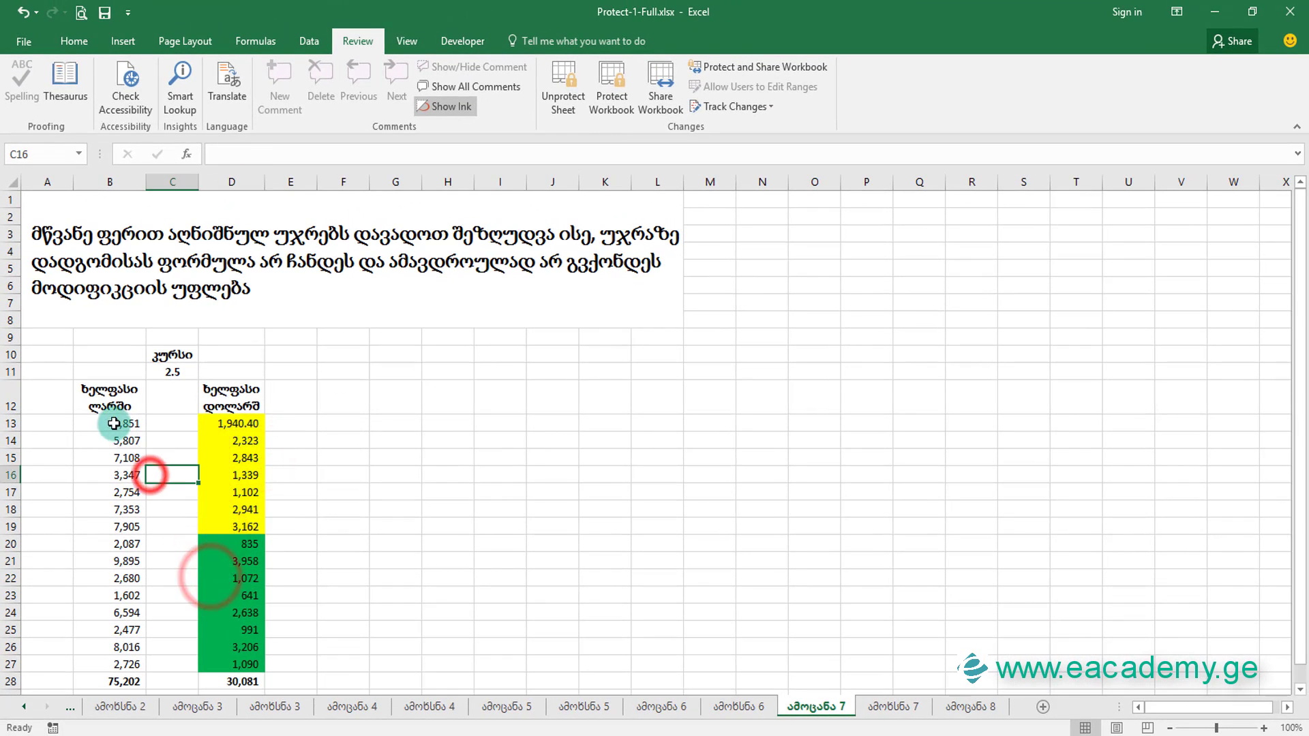
{"action": "left_click", "coordinate": [243, 453]}
{"action": "double_click", "coordinate": [243, 449]}
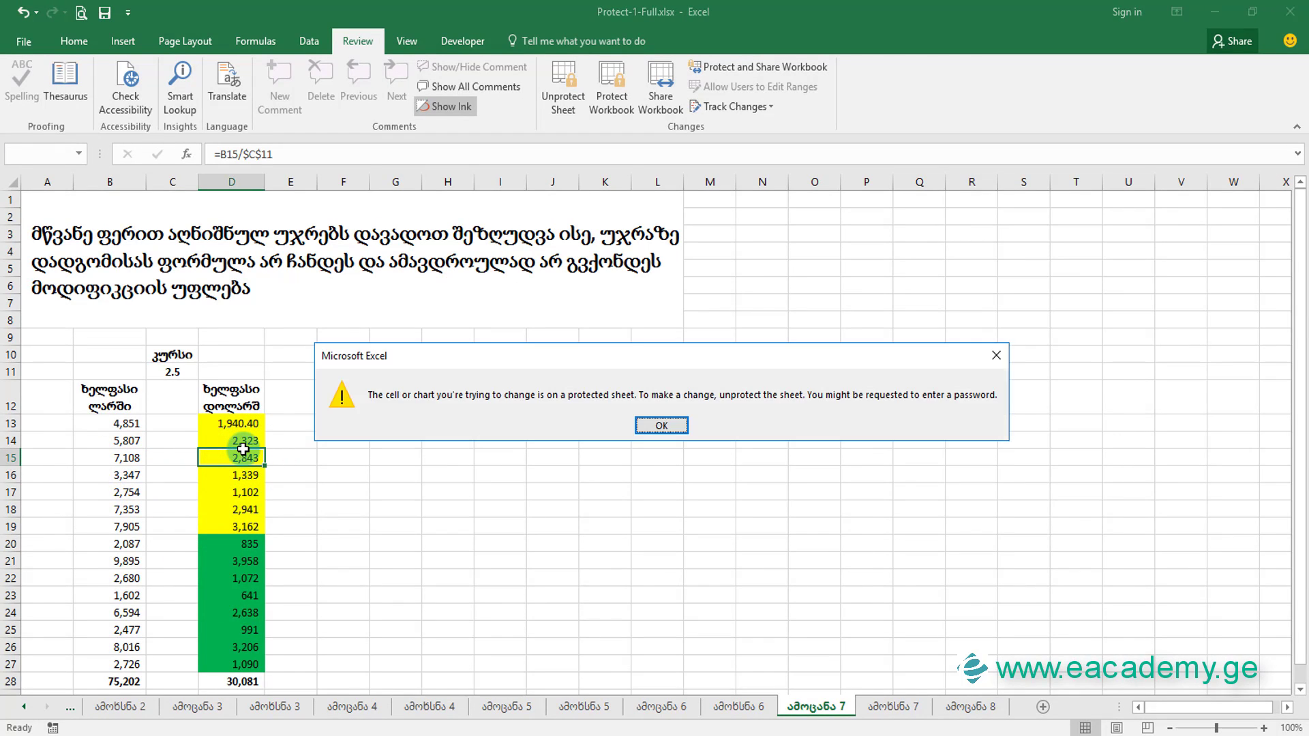
{"action": "key", "text": "Return"}
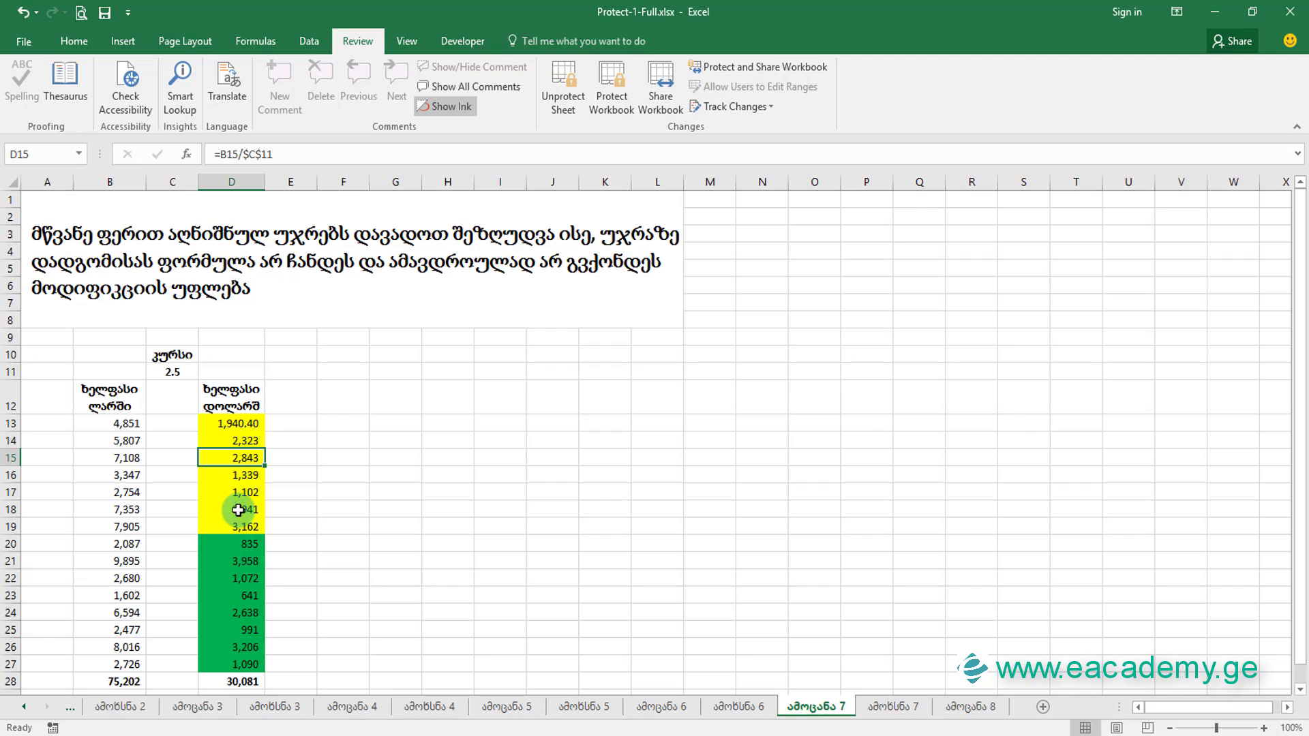
Confirm D16's formula shows while green cells D21 and D24 hide theirs, then open ამოცანა 8
{"action": "left_click", "coordinate": [234, 475]}
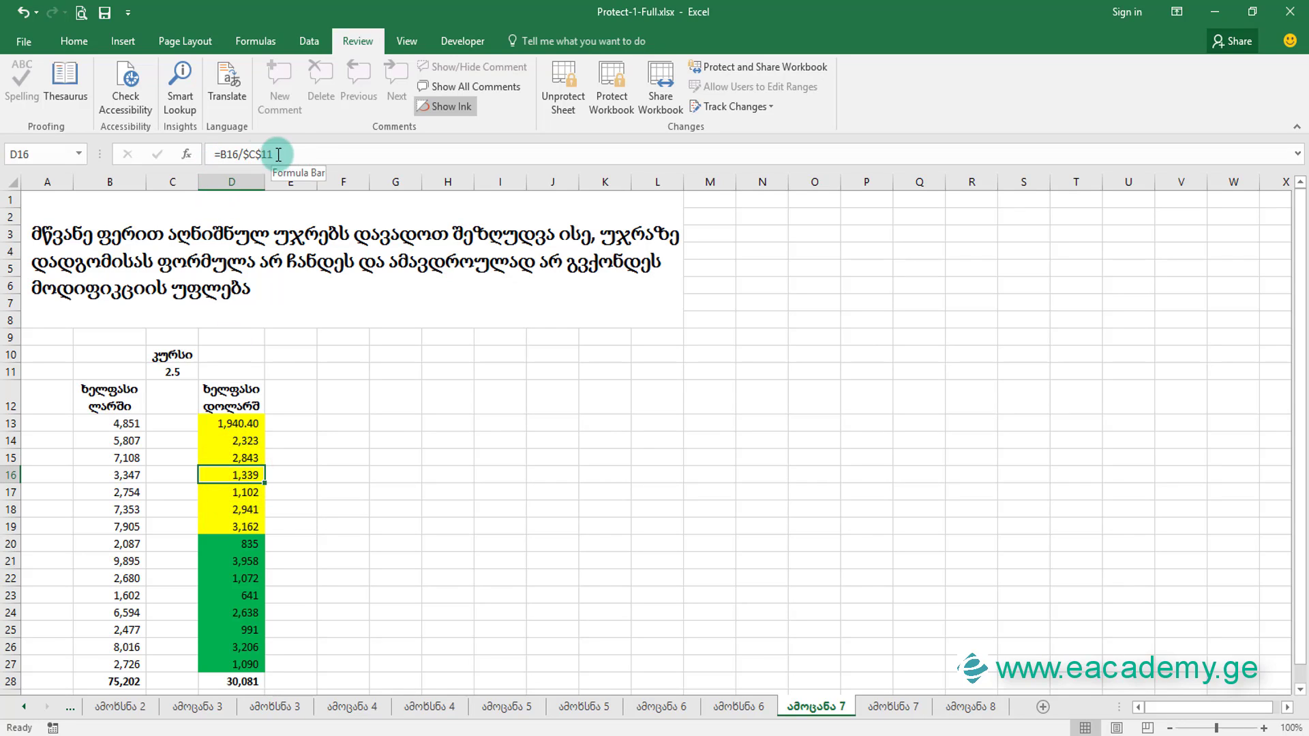
{"action": "left_click", "coordinate": [235, 492]}
{"action": "left_click", "coordinate": [238, 512]}
{"action": "left_click", "coordinate": [233, 561]}
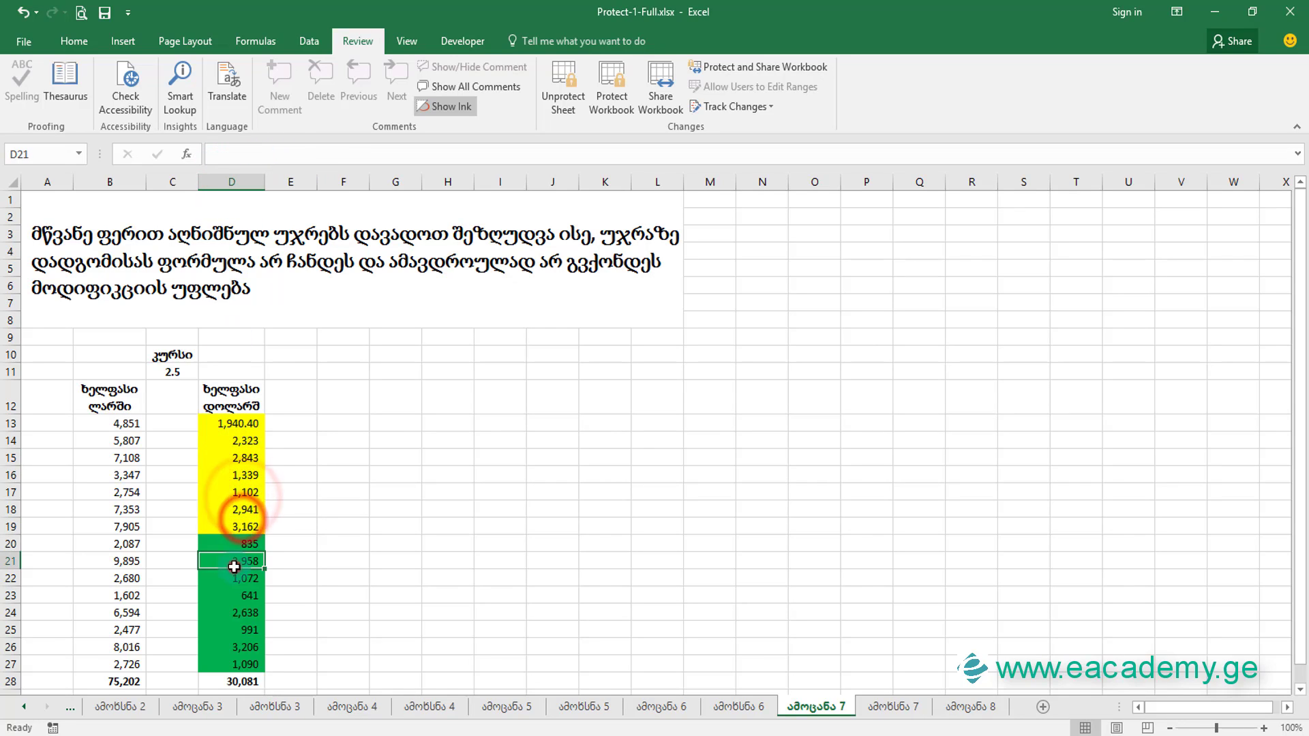
{"action": "left_click", "coordinate": [238, 596]}
{"action": "left_click", "coordinate": [244, 612]}
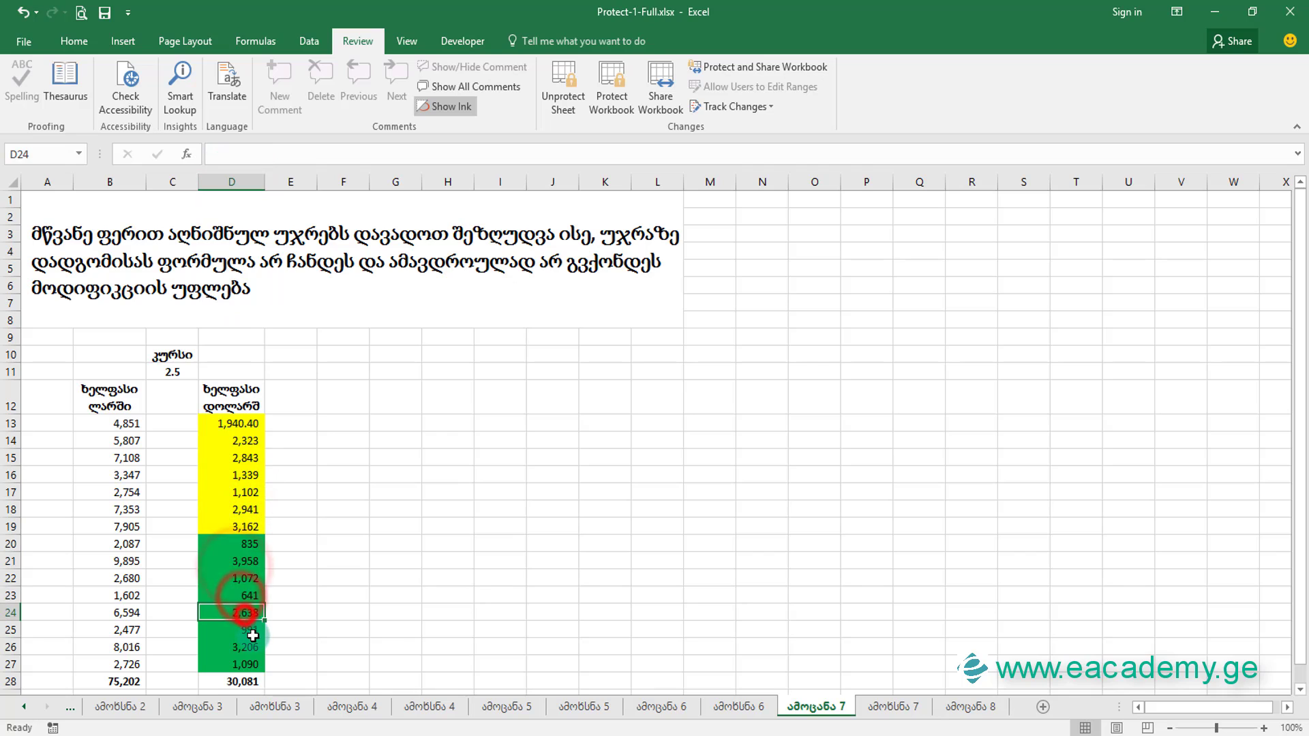
{"action": "left_click", "coordinate": [452, 498]}
{"action": "left_click", "coordinate": [968, 707]}
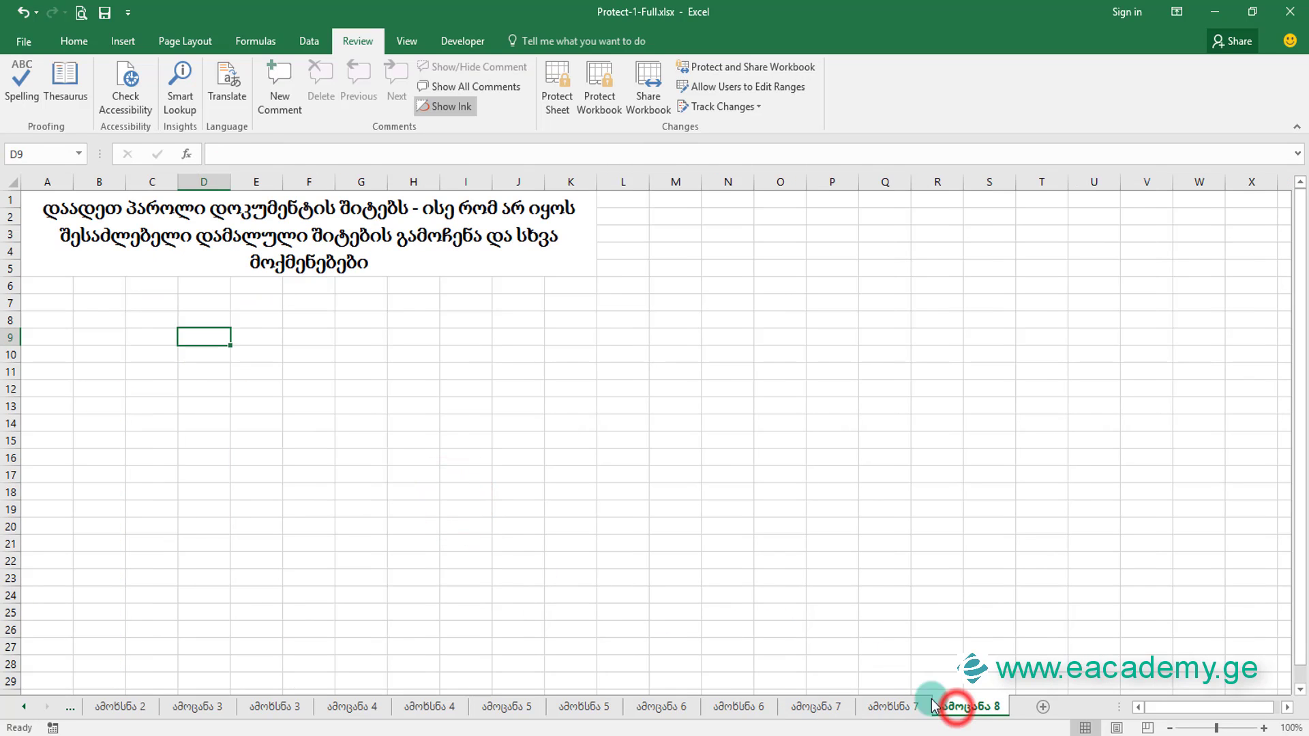
From sheet ამოცანა 8, lock the workbook Structure with a password entered twice
{"action": "left_click", "coordinate": [248, 346]}
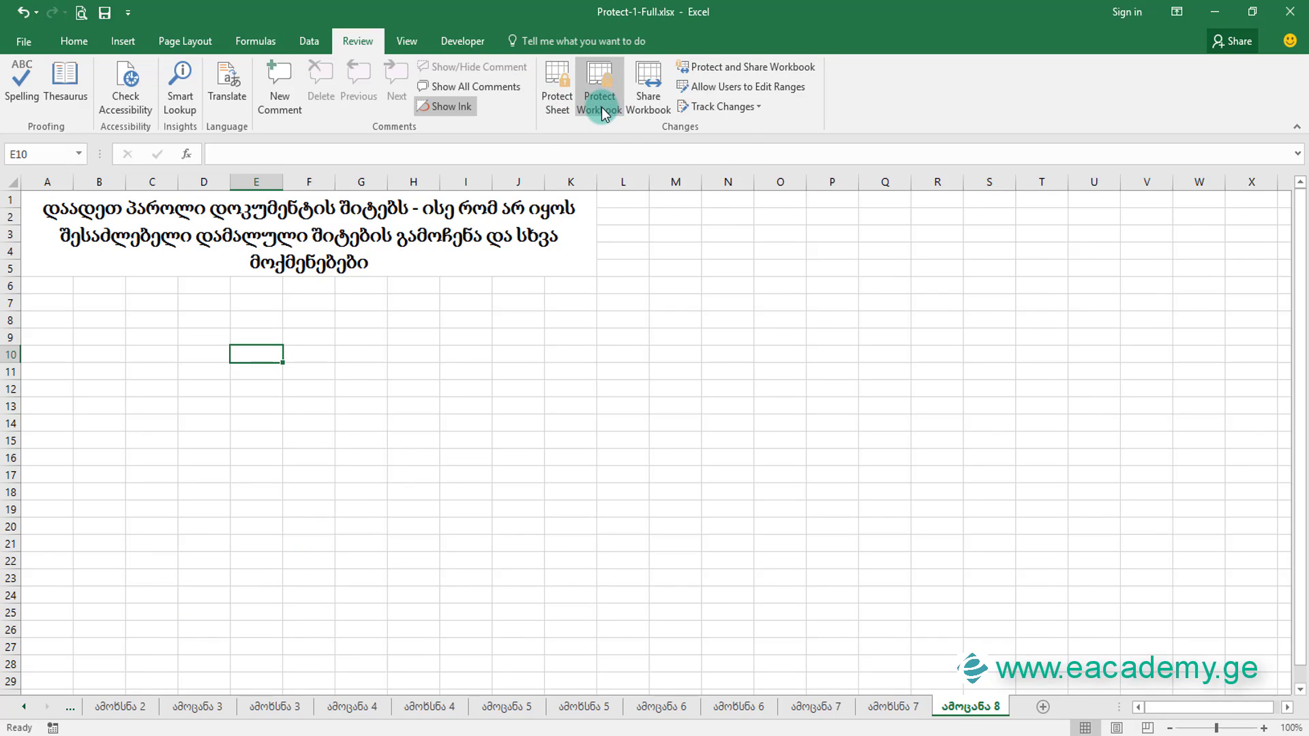
{"action": "right_click", "coordinate": [430, 706]}
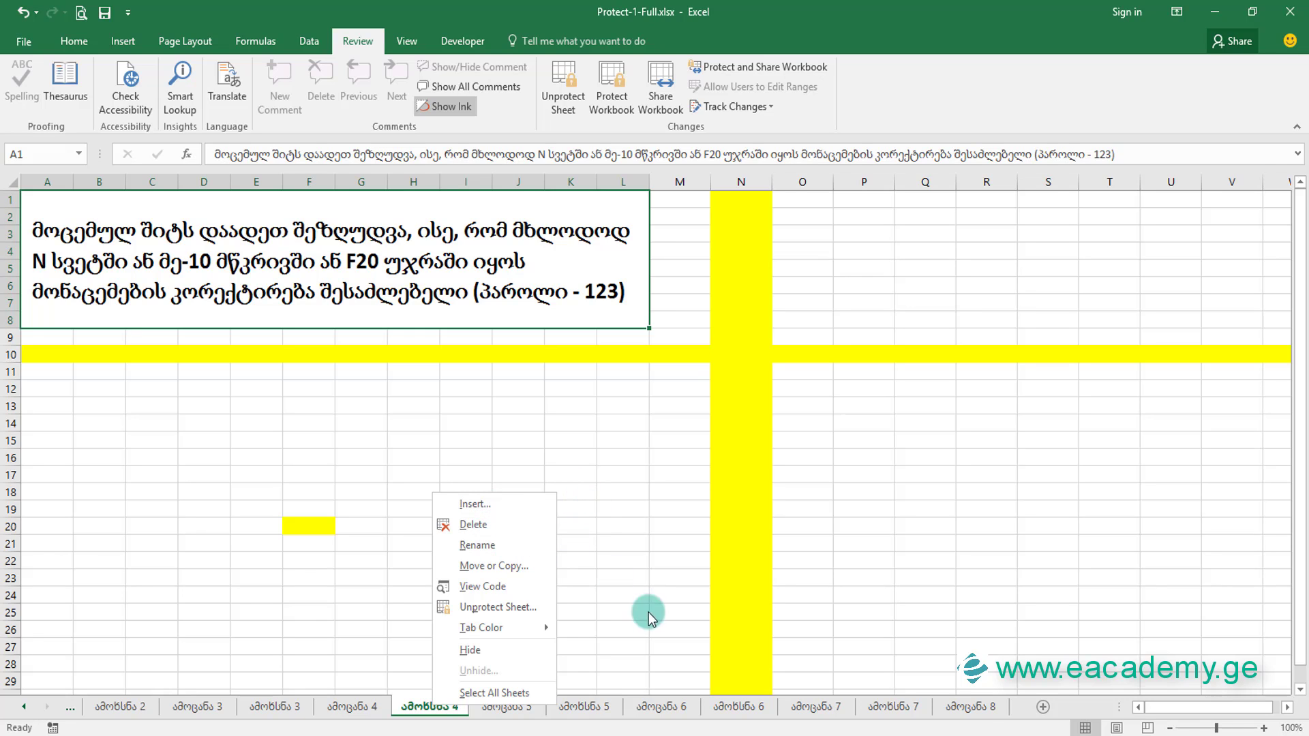
{"action": "left_click", "coordinate": [967, 707]}
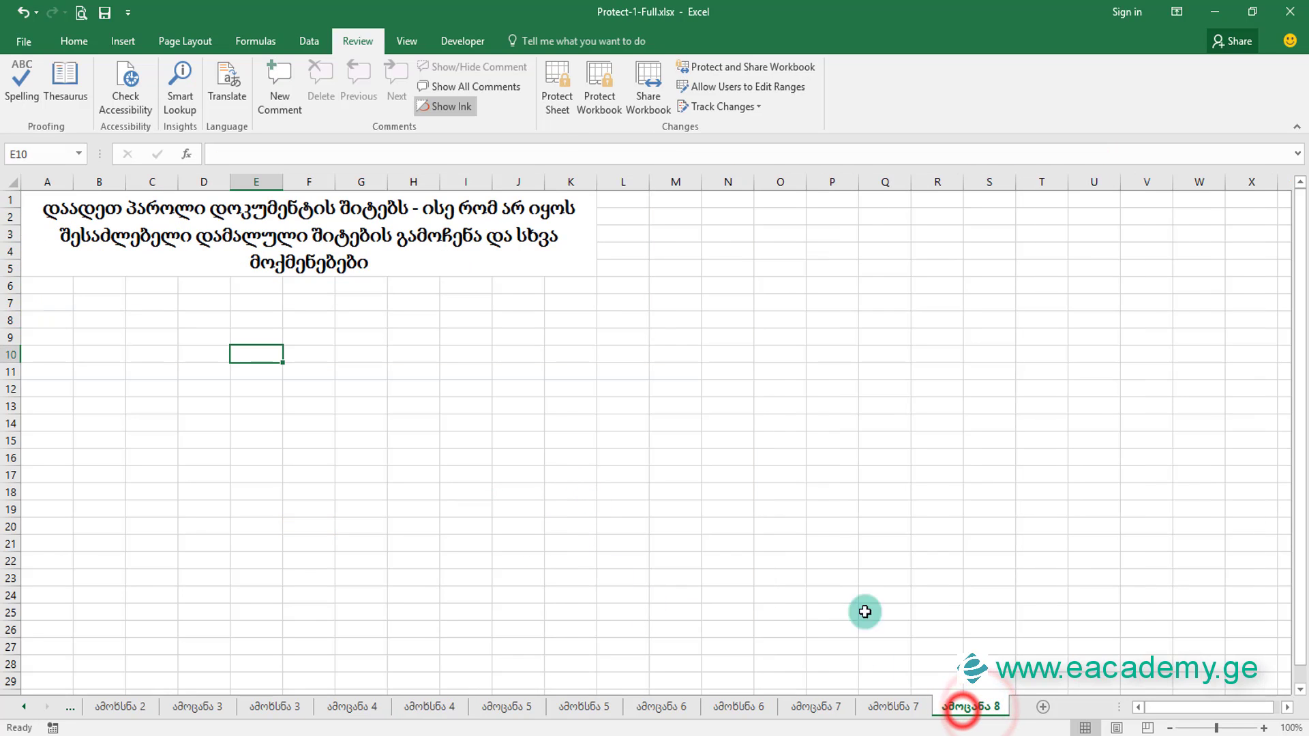
{"action": "left_click", "coordinate": [602, 106]}
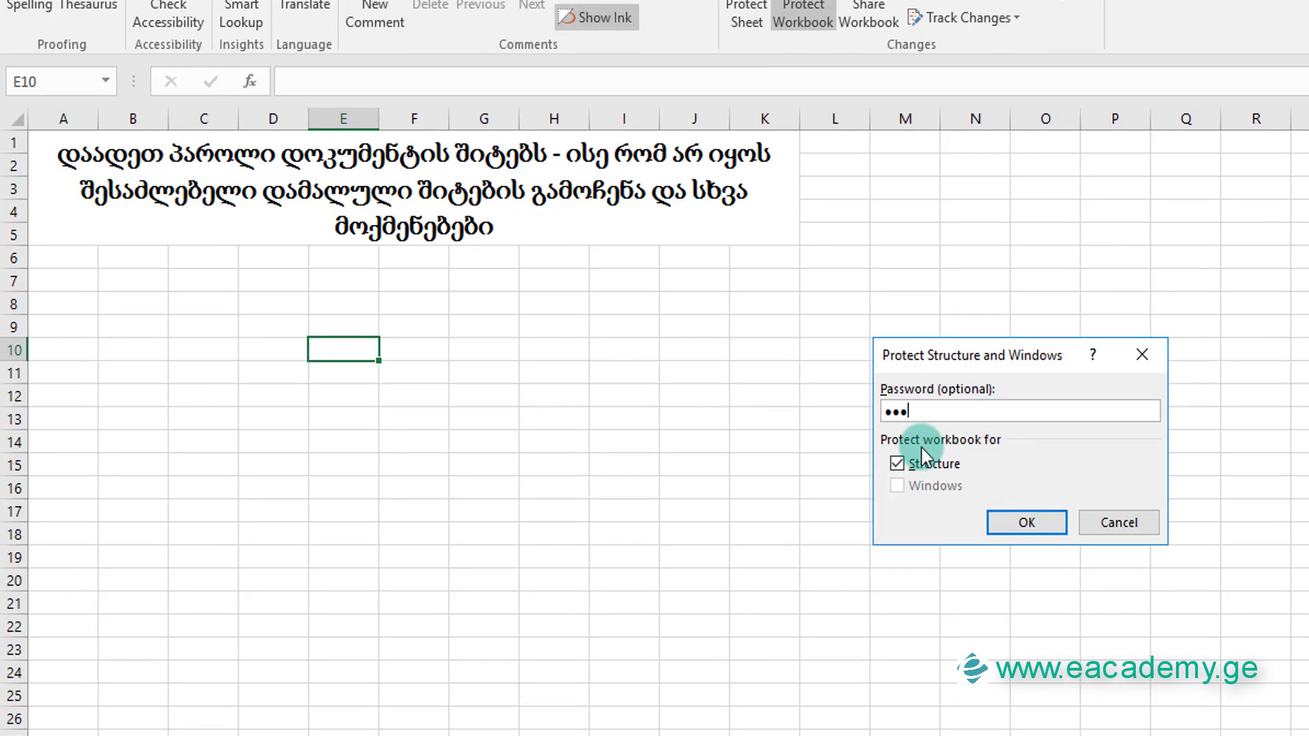
{"action": "key", "text": "Return"}
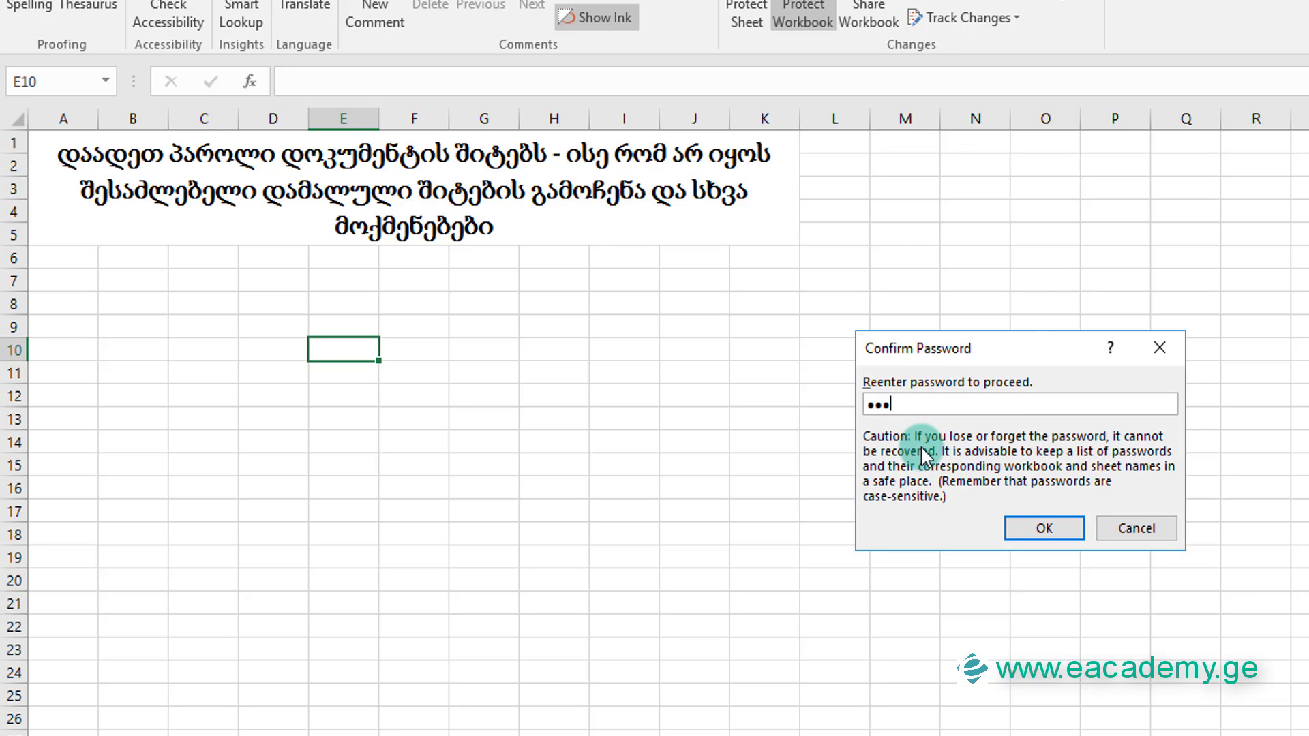
{"action": "key", "text": "Return"}
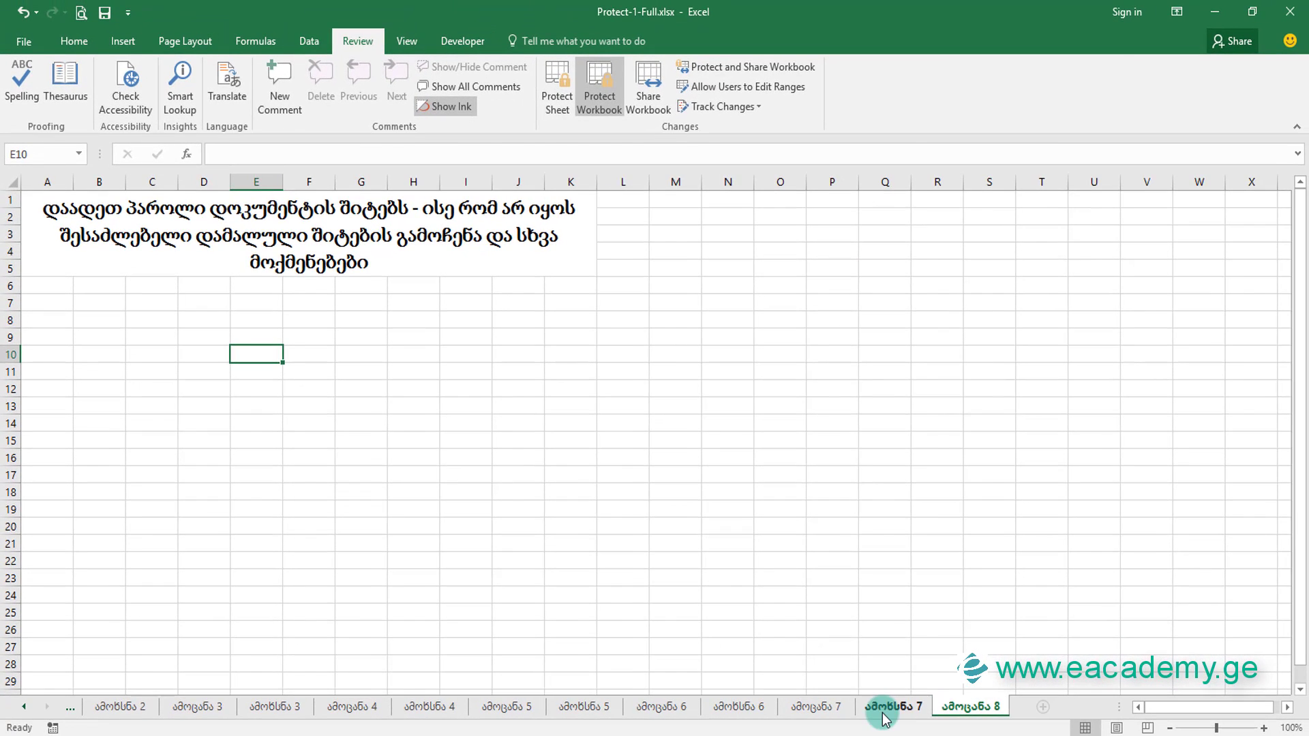
Unprotect the ამოხსნა 7 sheet by entering its password
{"action": "right_click", "coordinate": [882, 713]}
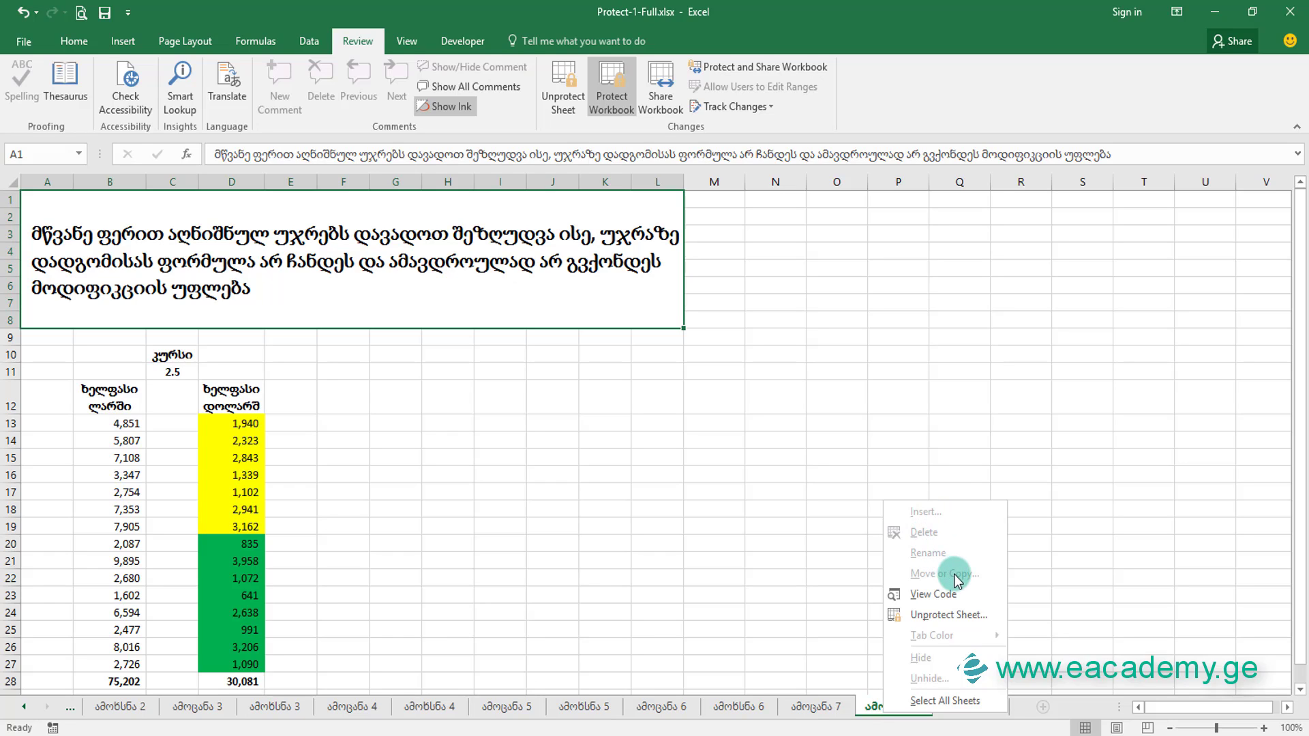
{"action": "left_click", "coordinate": [961, 616]}
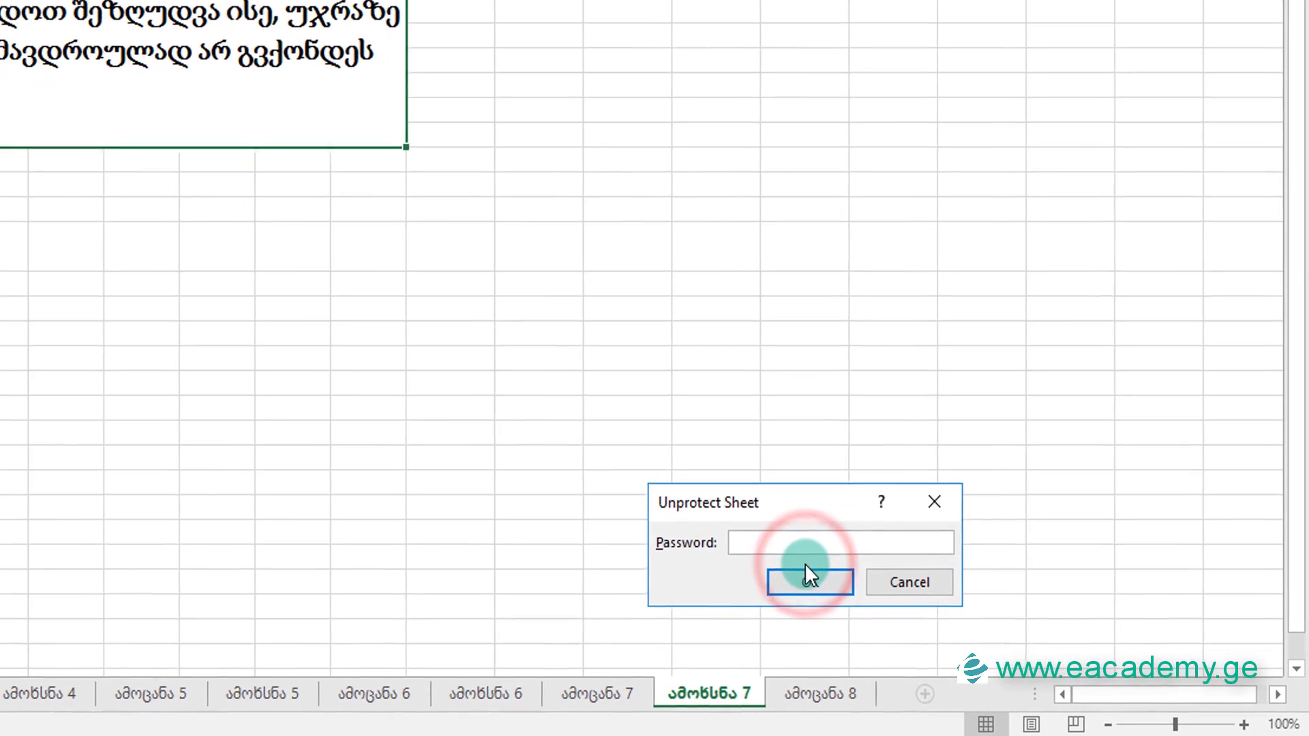
{"action": "left_click", "coordinate": [804, 566]}
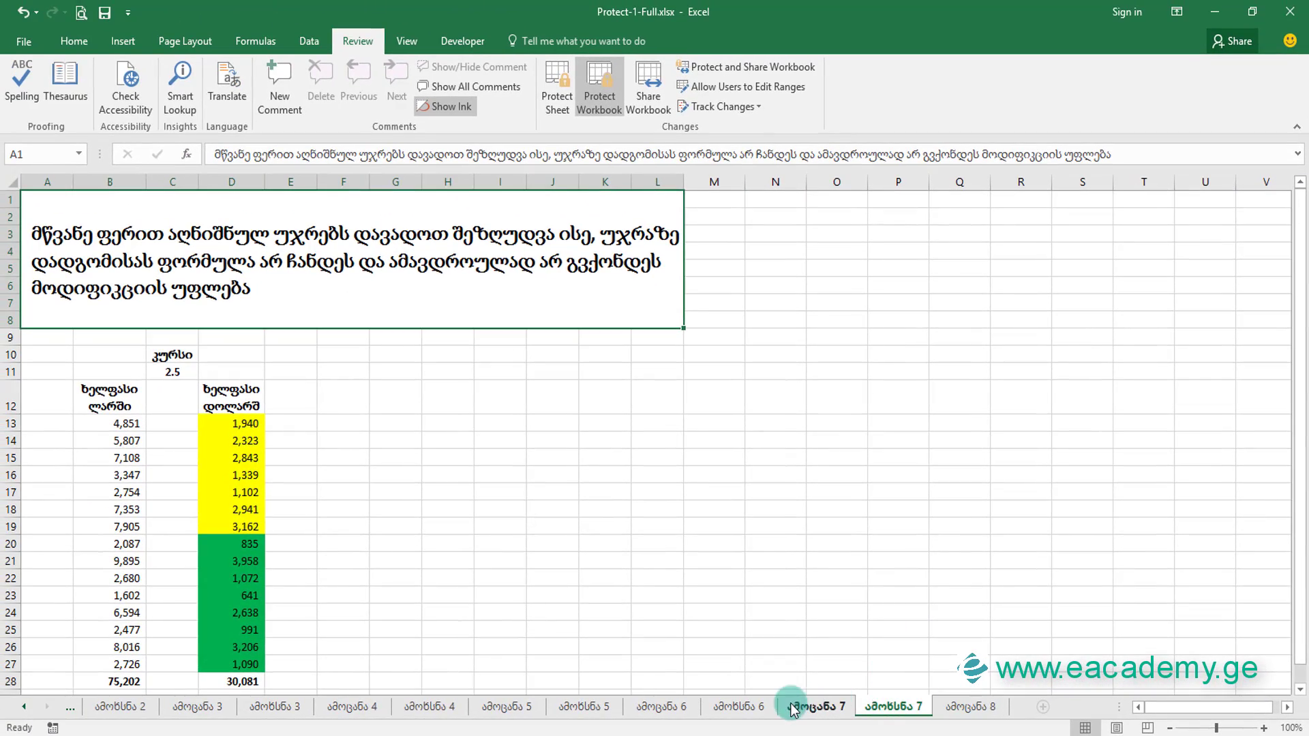
Group sheets ამოხსნა 5–7 to view their sheet options, then ungroup and return to ამოცანა 8
{"action": "left_click", "coordinate": [579, 707]}
{"action": "left_click", "coordinate": [893, 707], "text": "shift"}
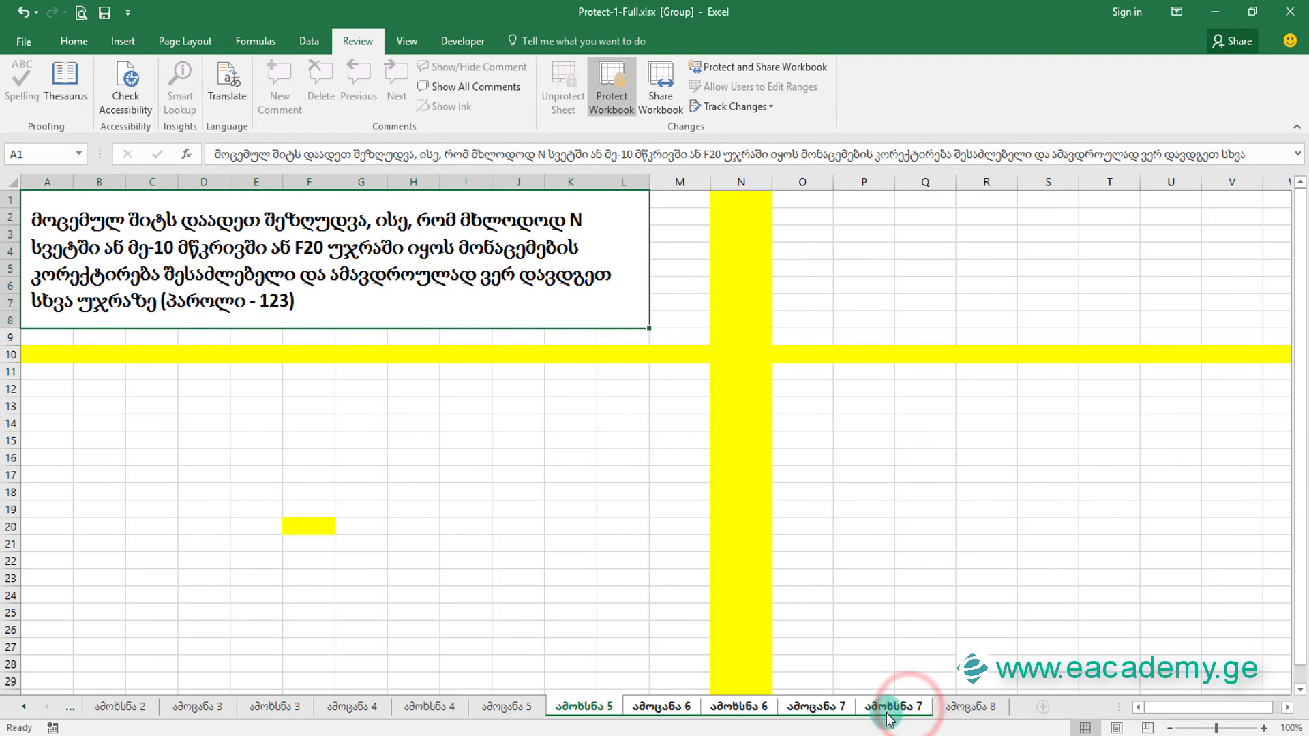
{"action": "right_click", "coordinate": [892, 708]}
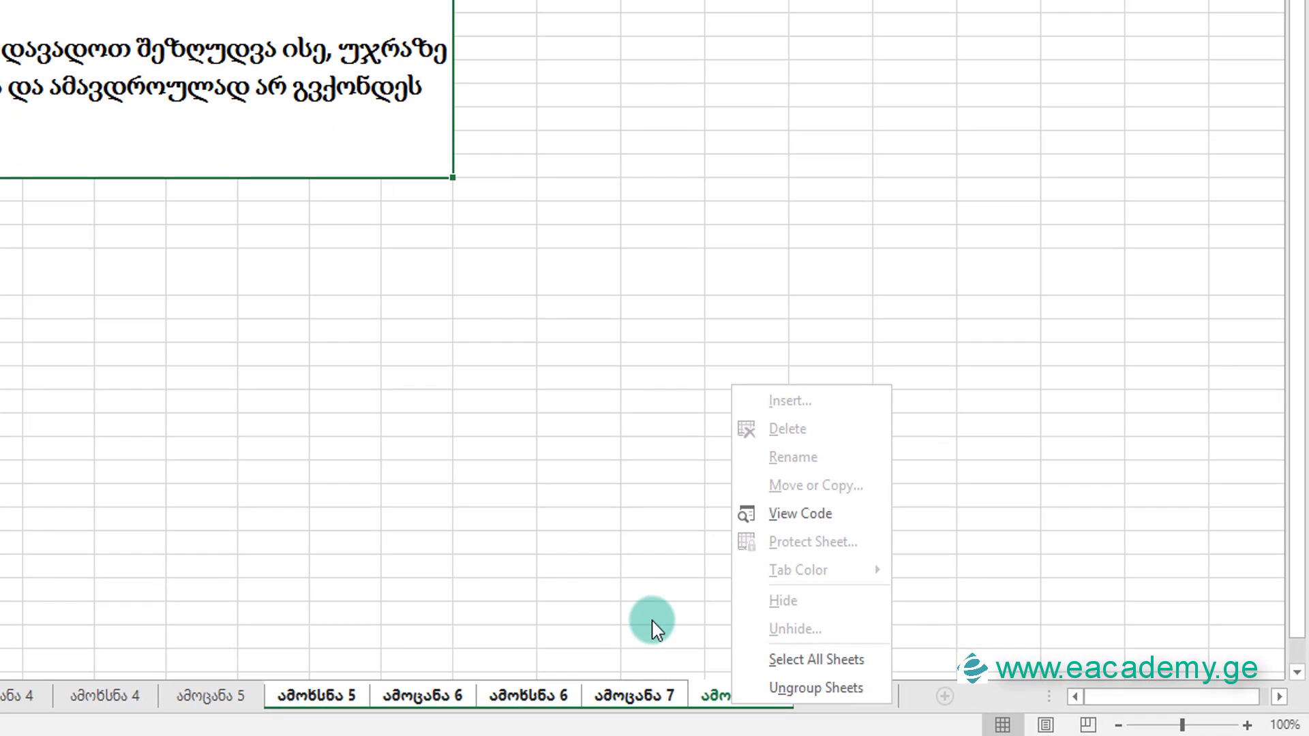
{"action": "left_click", "coordinate": [656, 623]}
{"action": "left_click", "coordinate": [664, 692]}
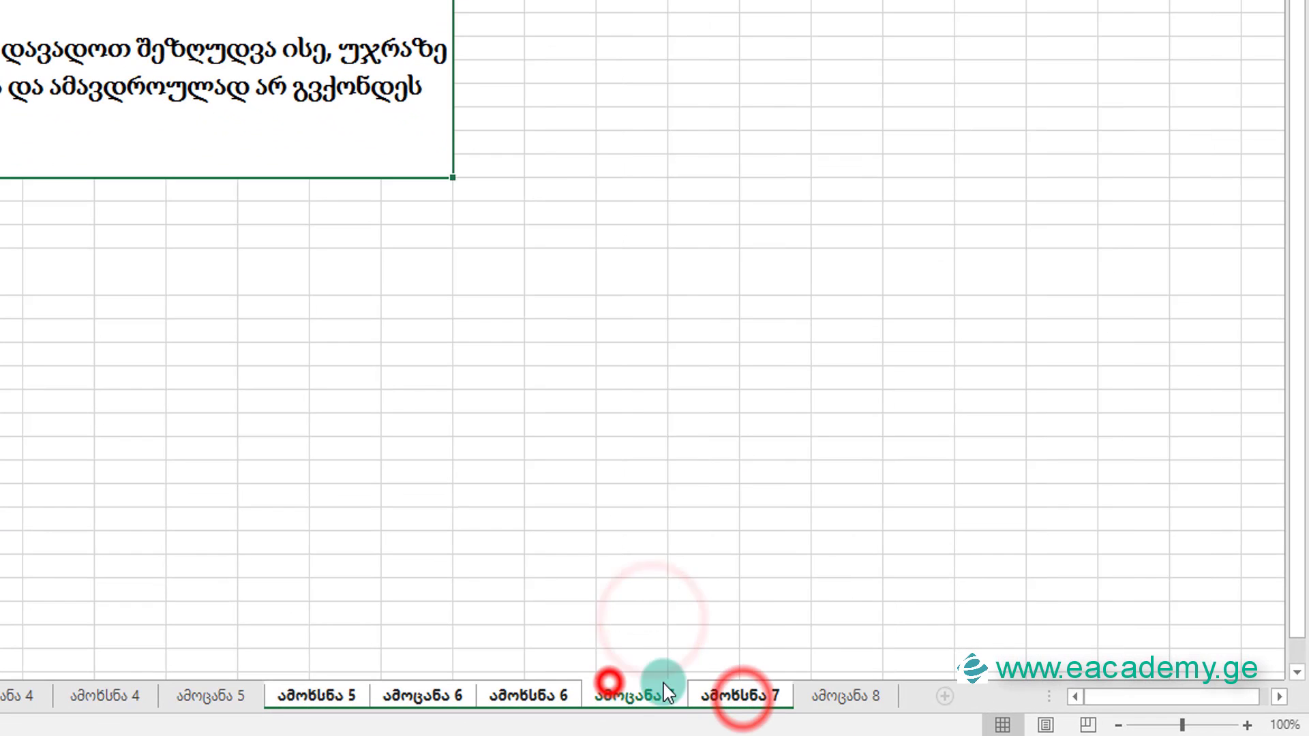
{"action": "left_click", "coordinate": [709, 693]}
{"action": "left_click", "coordinate": [798, 694]}
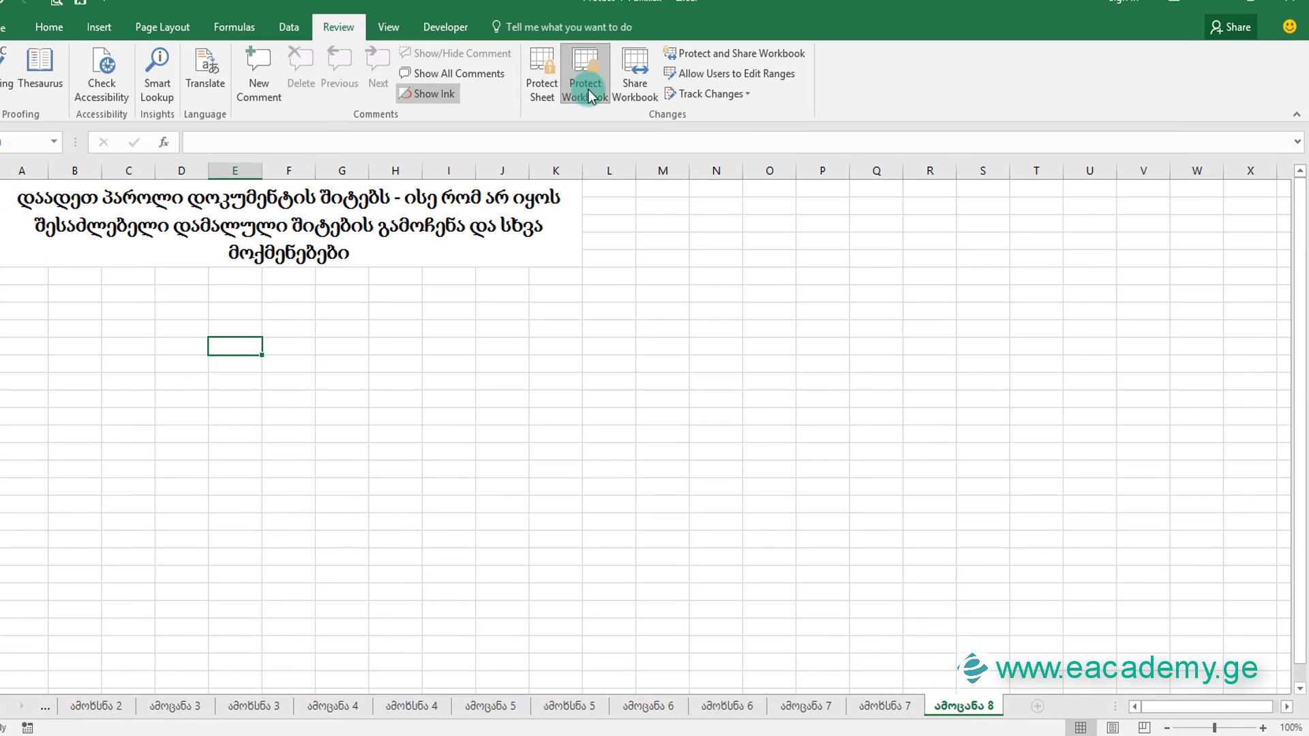
Remove workbook protection with its password and hide the ამოცანა 8 sheet
{"action": "left_click", "coordinate": [586, 85]}
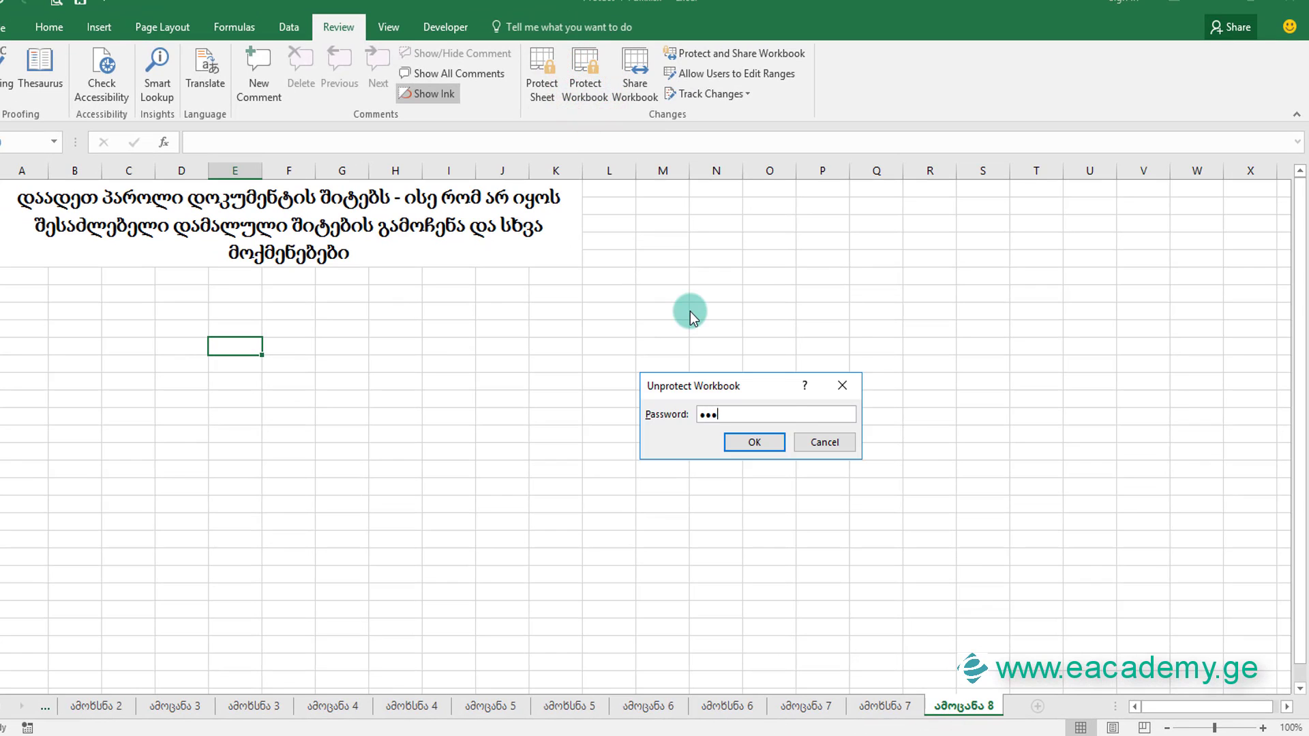
{"action": "key", "text": "Return"}
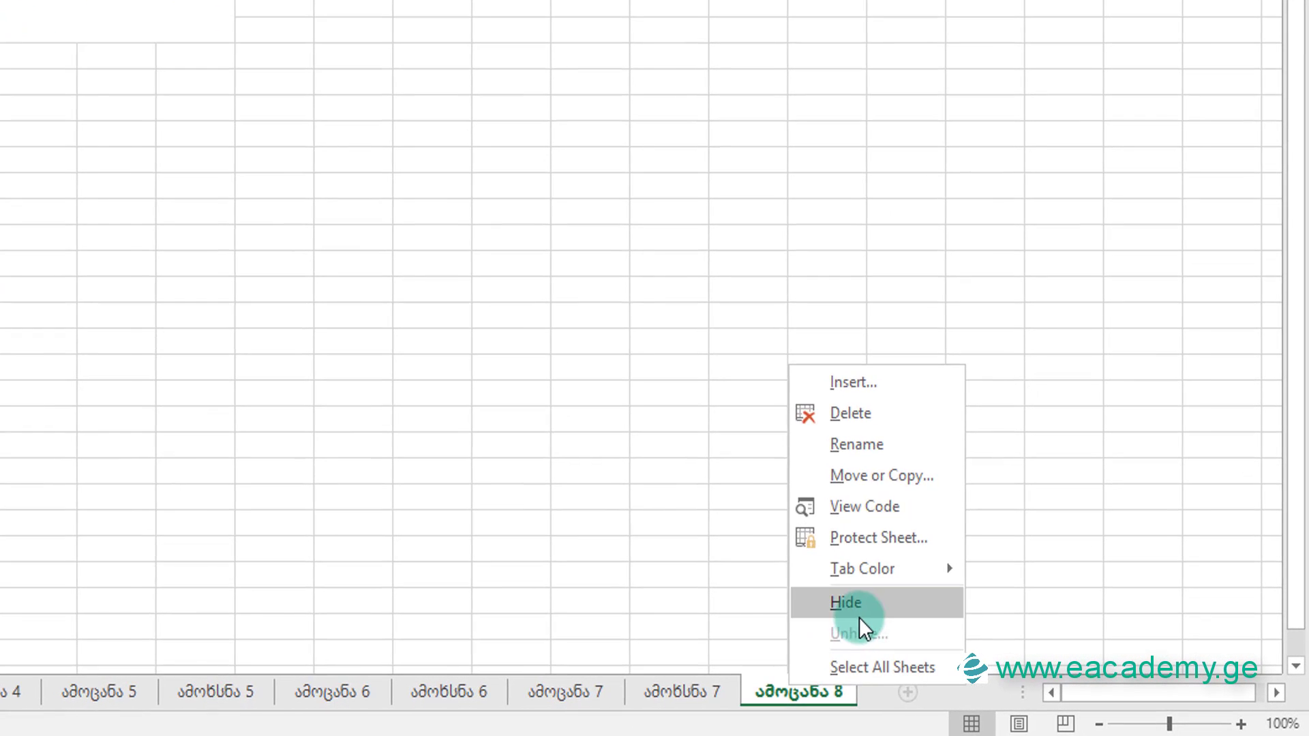
{"action": "left_click", "coordinate": [887, 621]}
{"action": "left_click", "coordinate": [558, 690]}
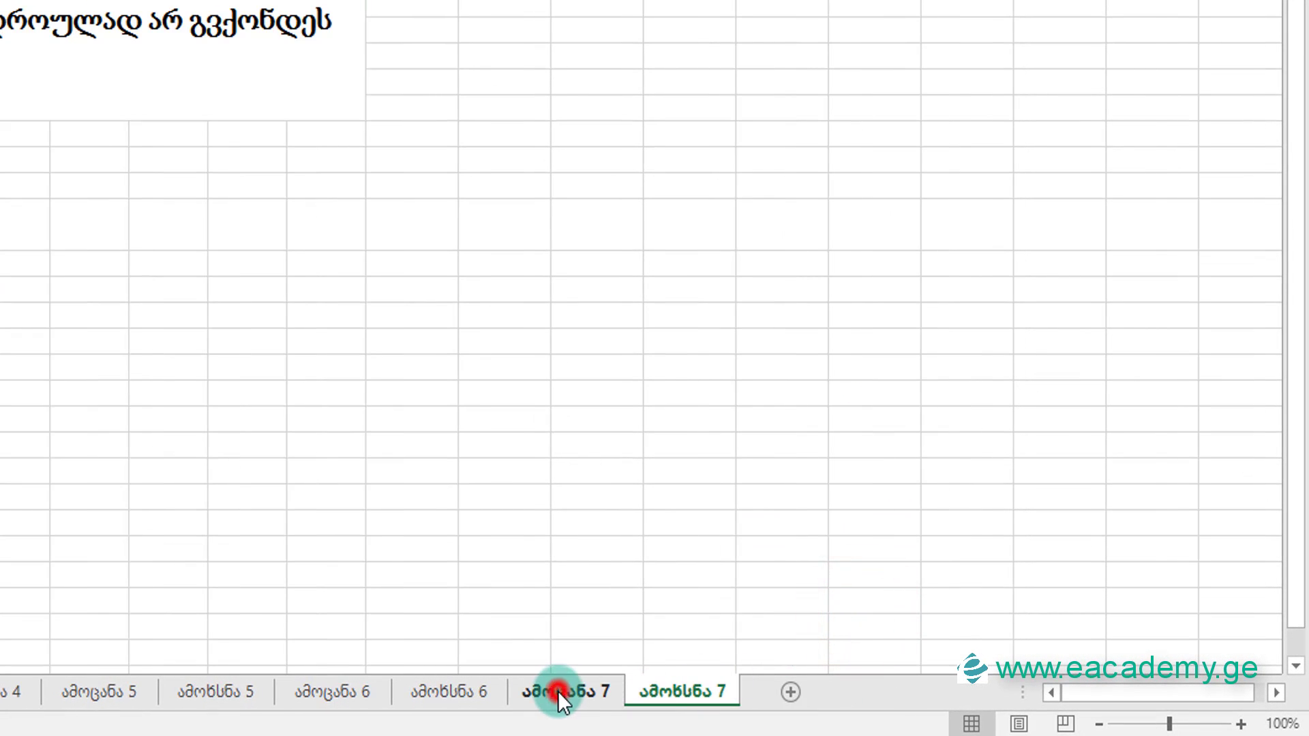
{"action": "left_click", "coordinate": [647, 693]}
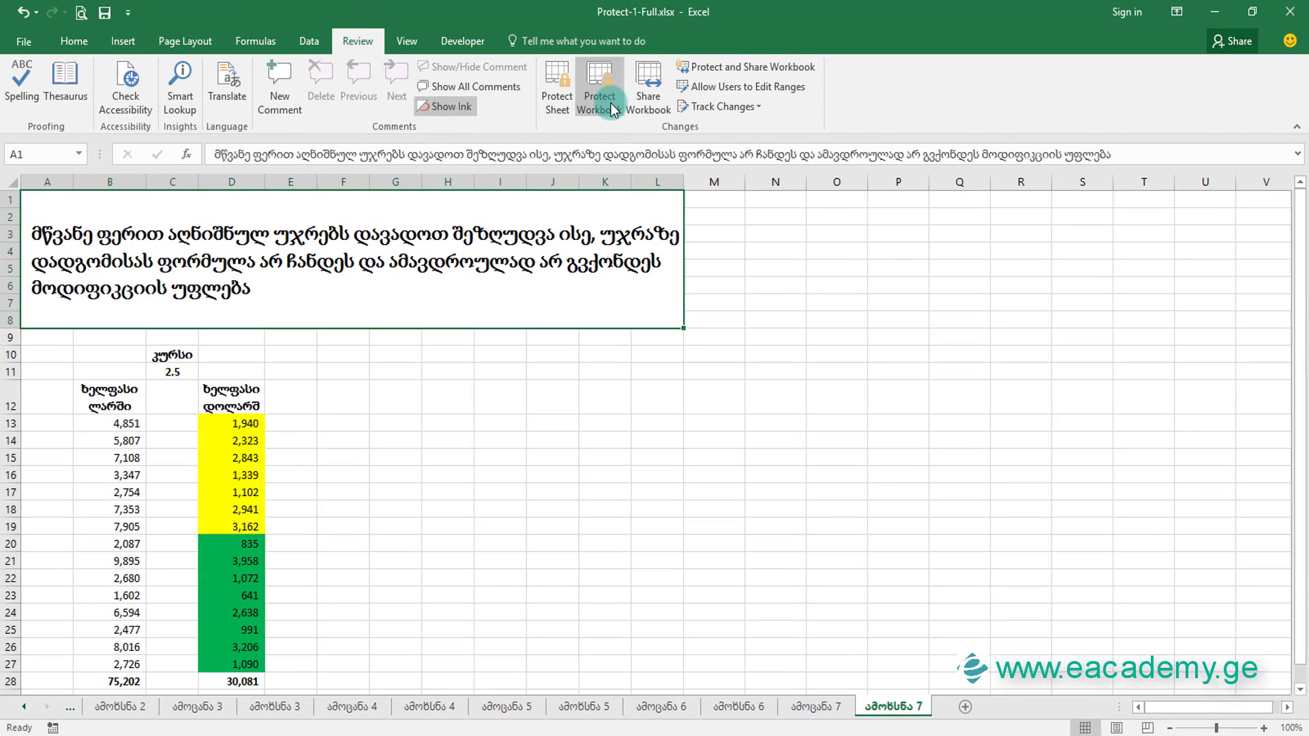
Re-protect the workbook structure with a password and confirm Unhide is now unavailable
{"action": "left_click", "coordinate": [570, 68]}
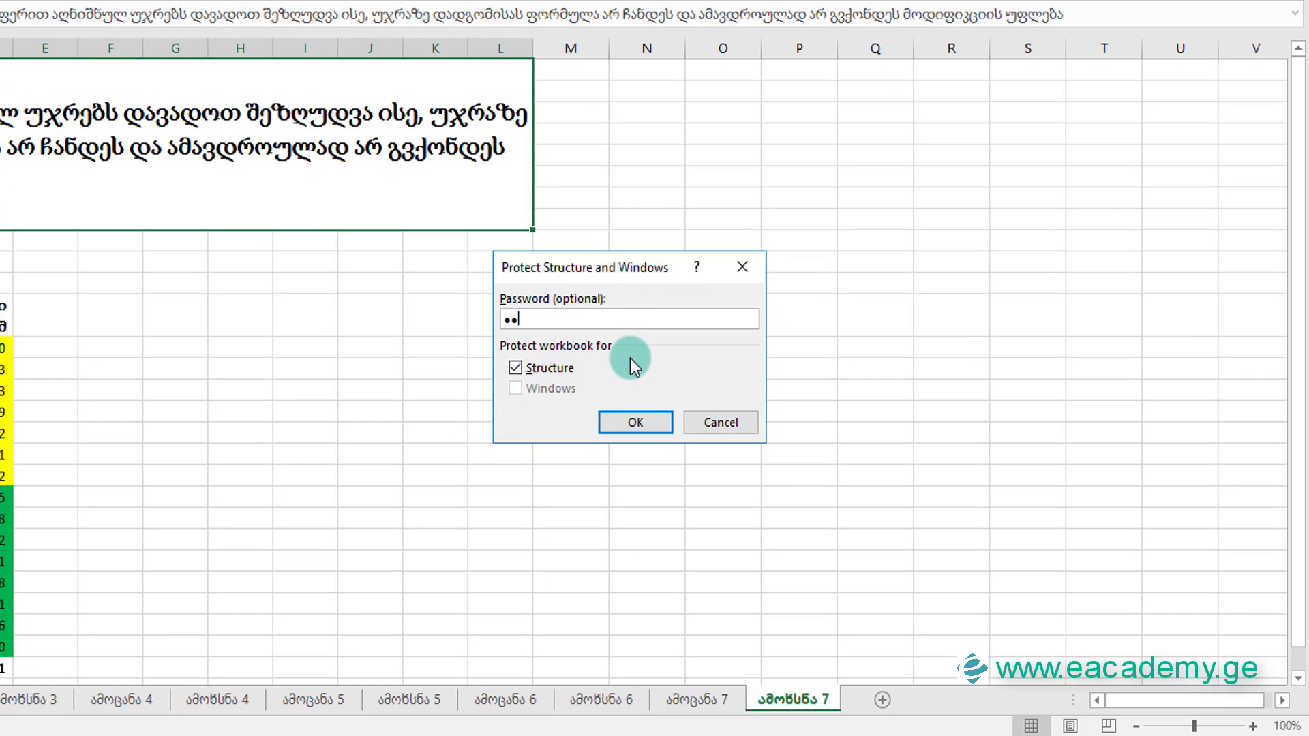
{"action": "key", "text": "Return"}
{"action": "key", "text": "Return"}
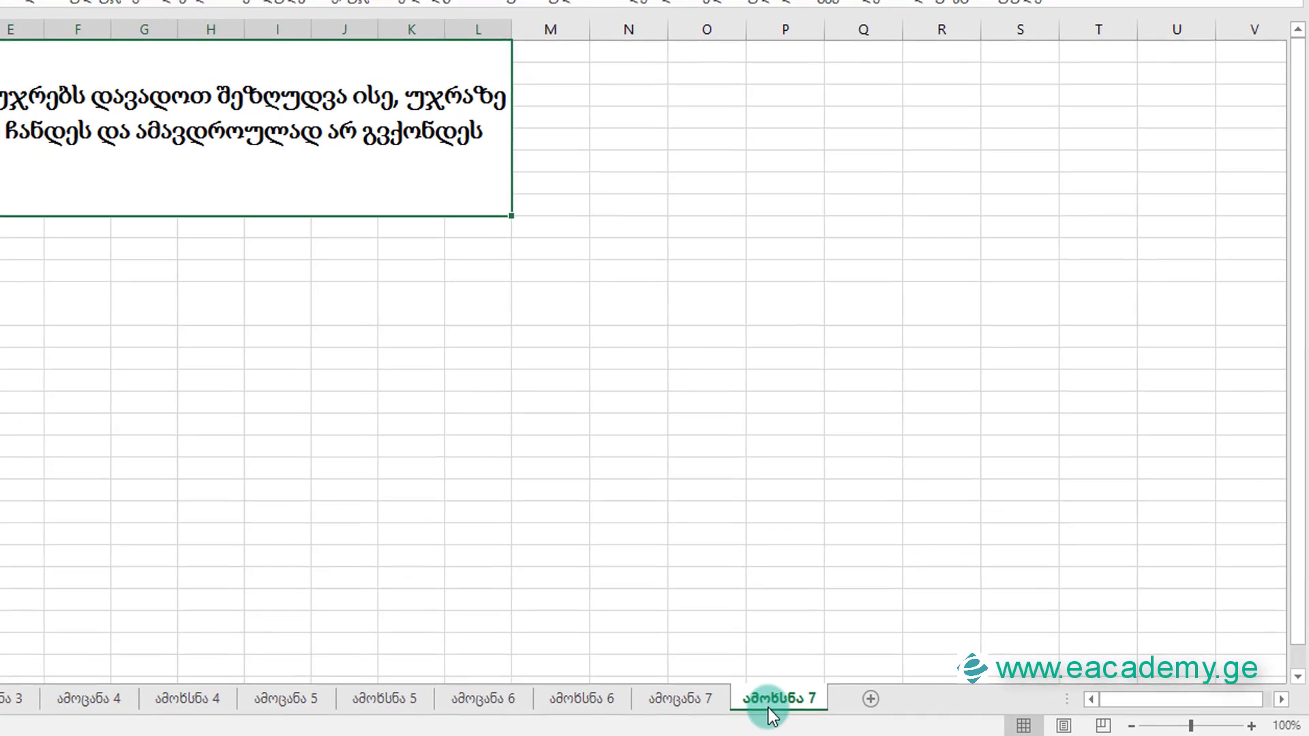
{"action": "right_click", "coordinate": [782, 701]}
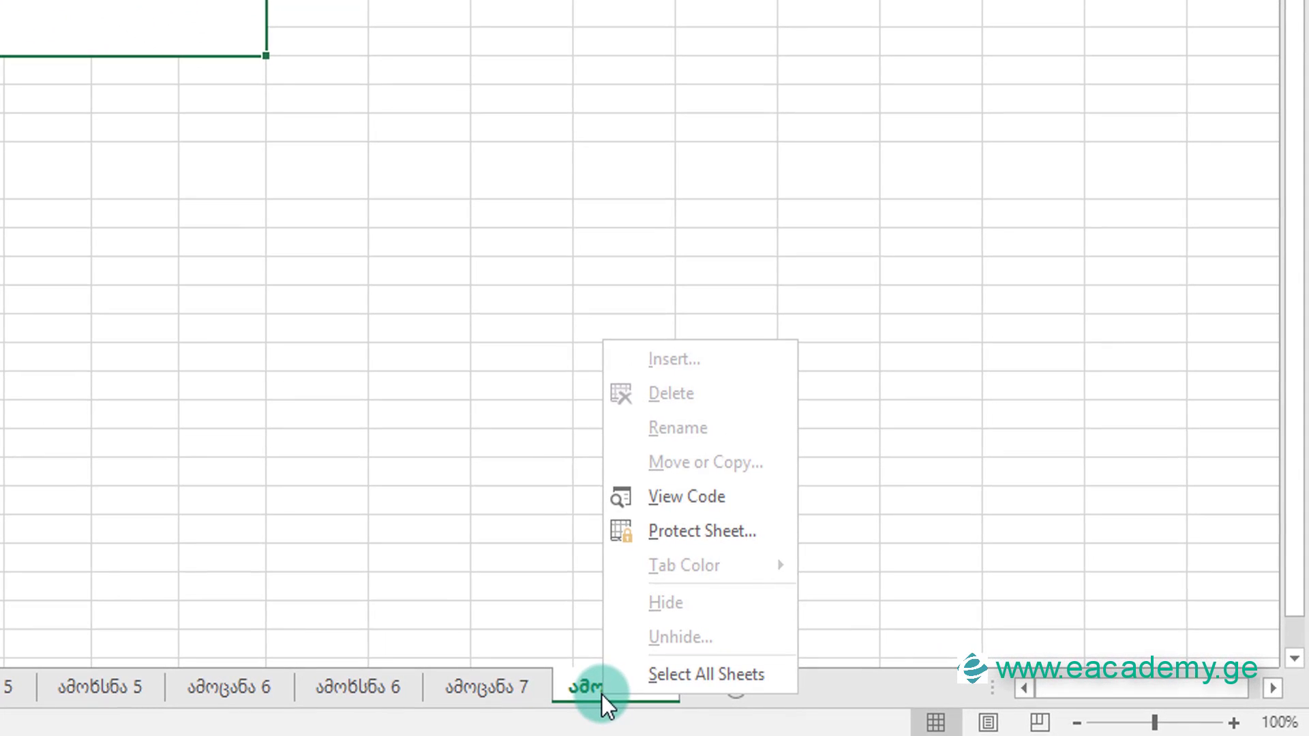
{"action": "left_click", "coordinate": [677, 644]}
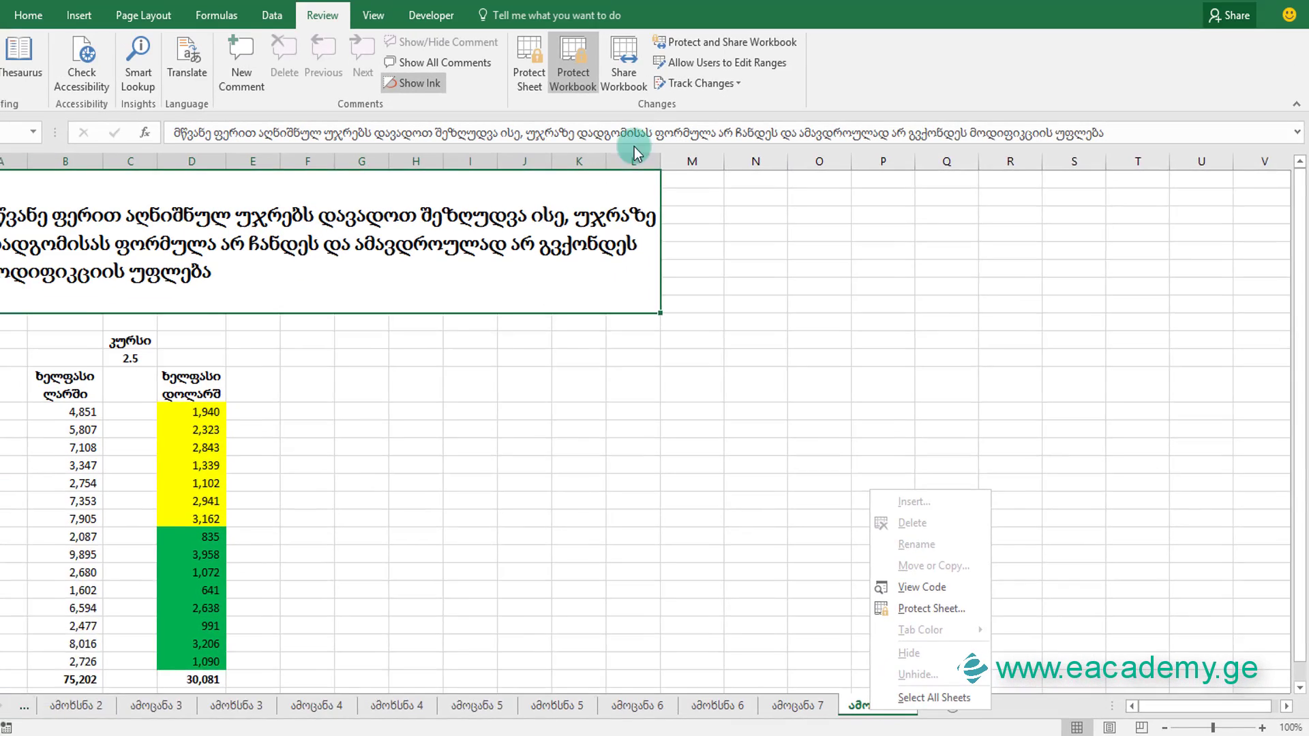
Unprotect the workbook and unhide the ამოცანა 8 sheet
{"action": "left_click", "coordinate": [597, 101]}
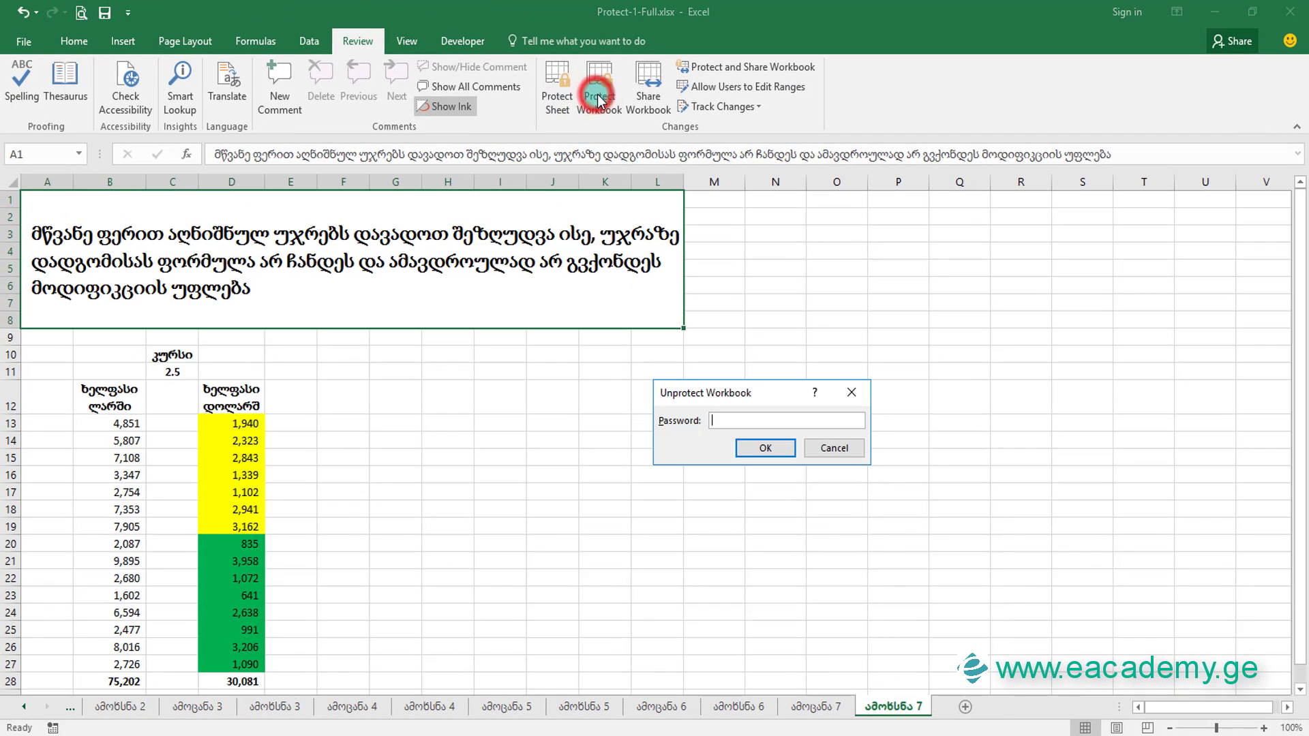
{"action": "key", "text": "Return"}
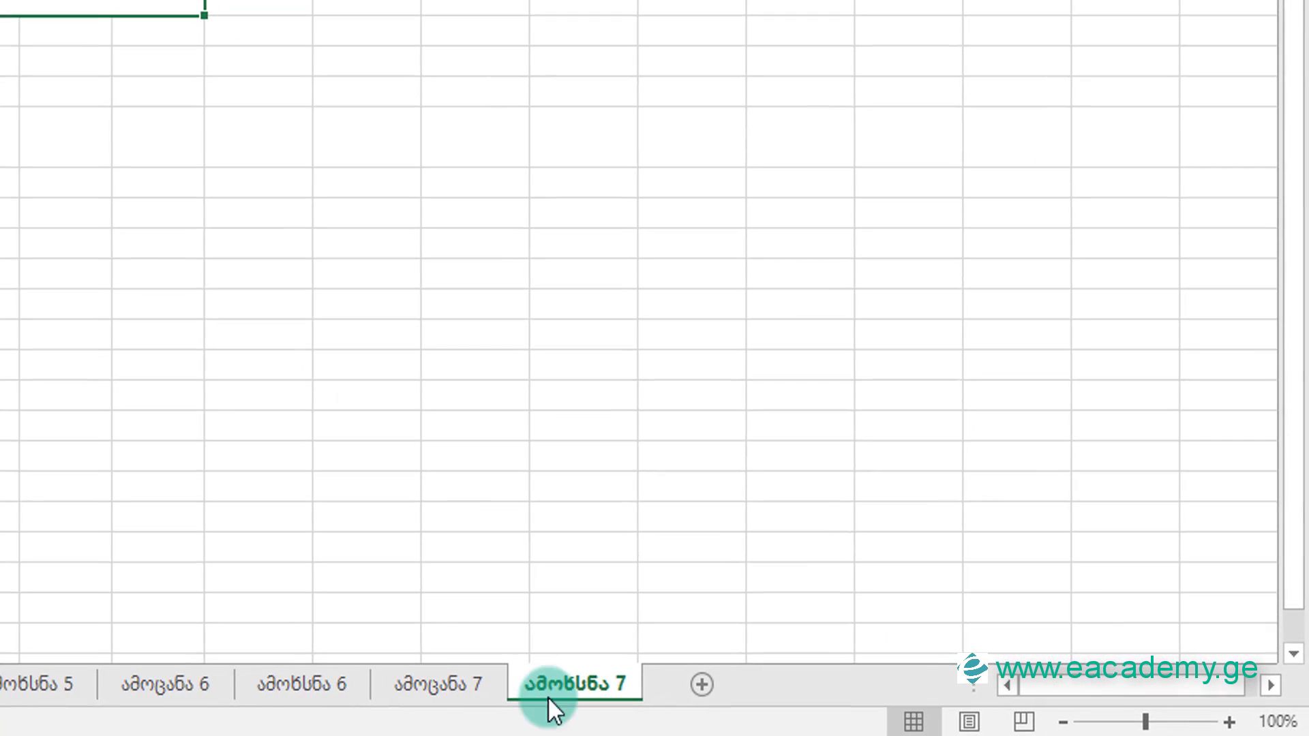
{"action": "right_click", "coordinate": [553, 690]}
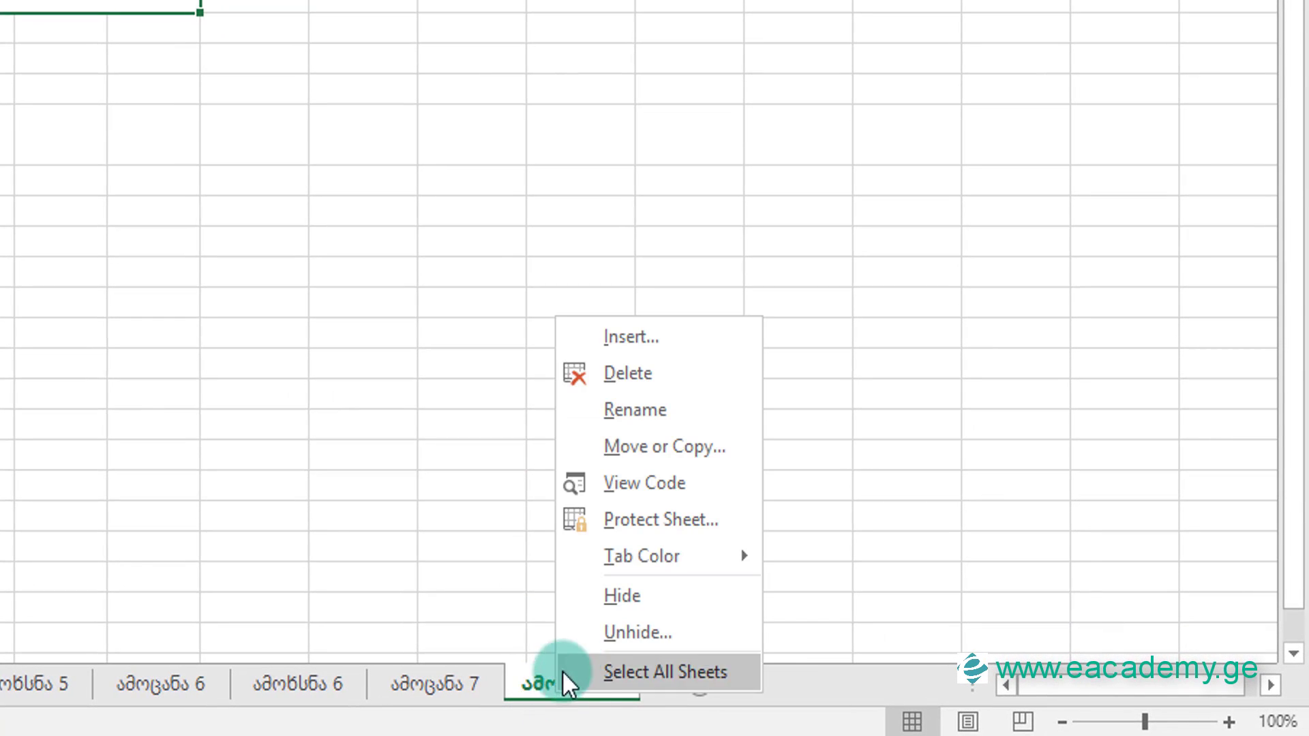
{"action": "left_click", "coordinate": [627, 633]}
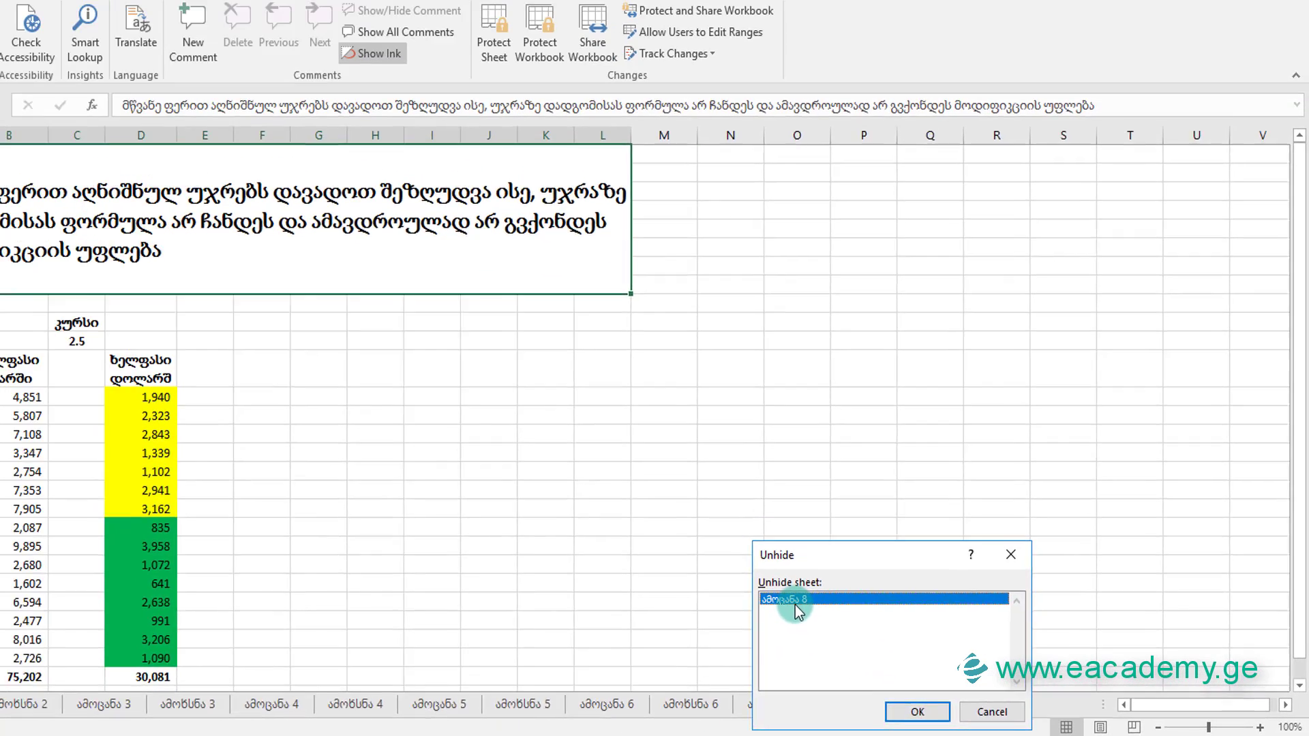
{"action": "double_click", "coordinate": [796, 601]}
{"action": "left_click", "coordinate": [631, 439]}
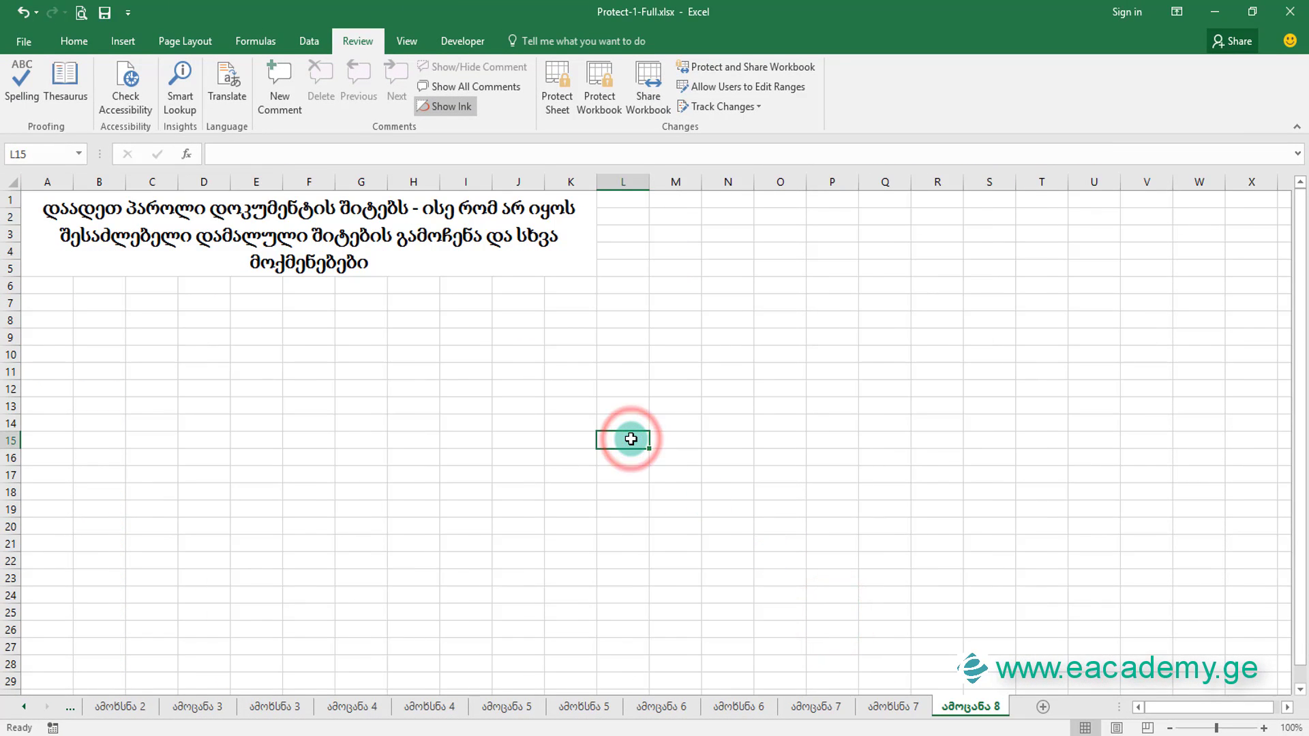